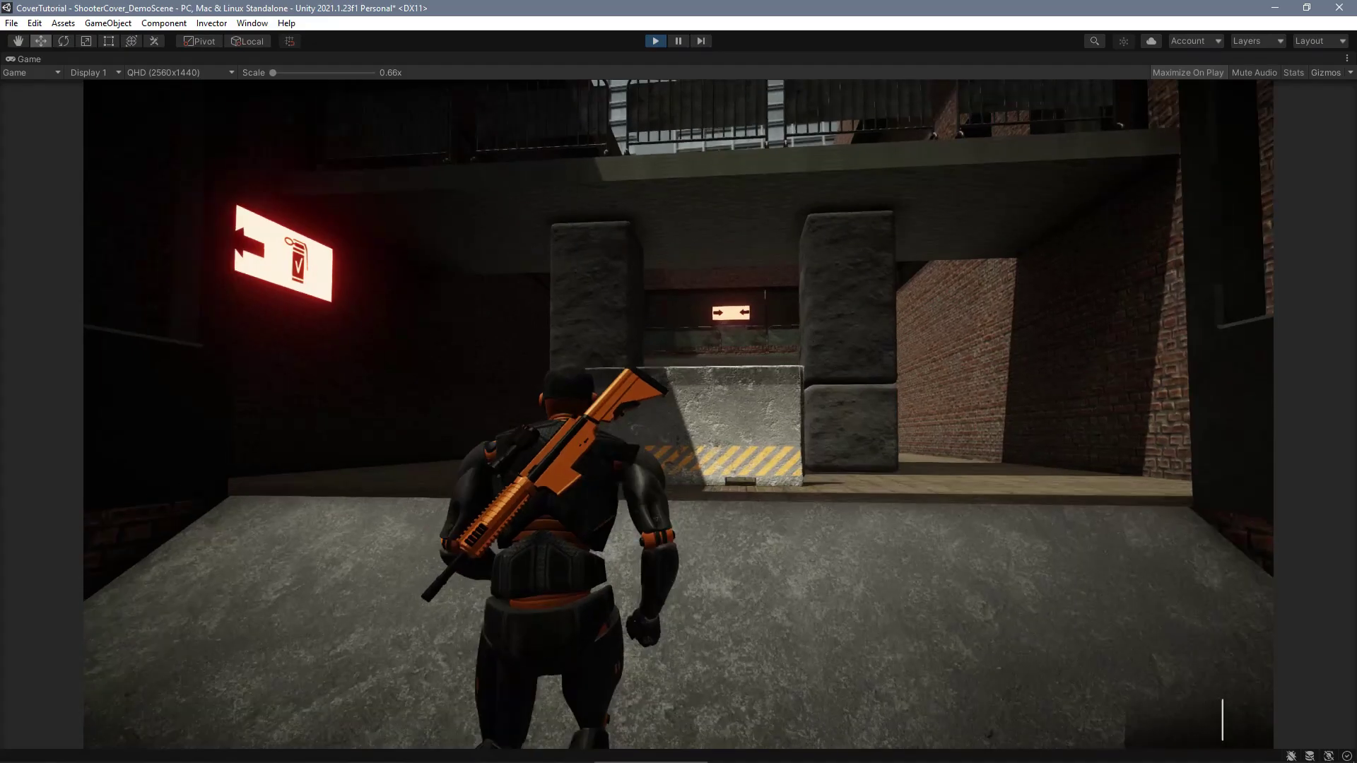
Play-test the cover demo scene, moving the character between the barrier, pillar and round cover and firing at the turret.
{"action": "key", "text": "w"}
{"action": "key", "text": "a"}
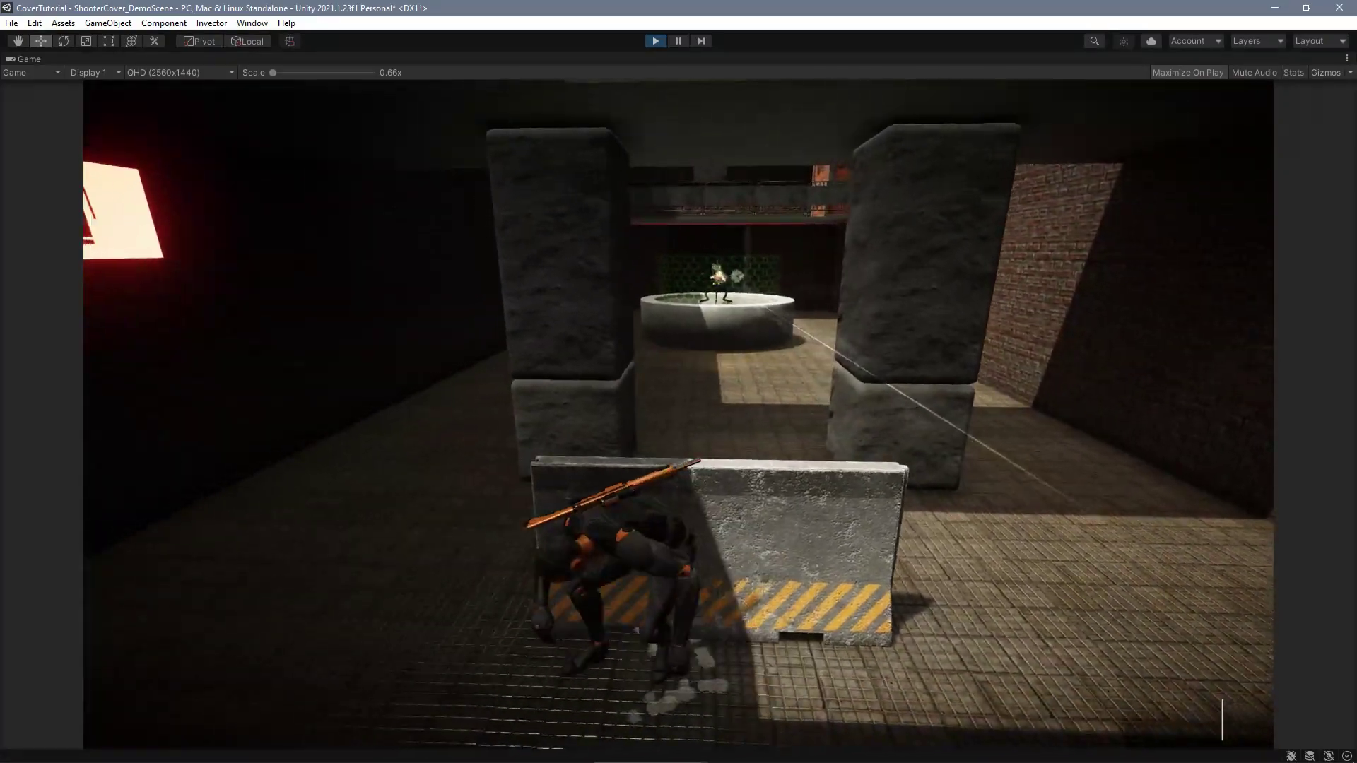
{"action": "key", "text": "a"}
{"action": "key", "text": "w"}
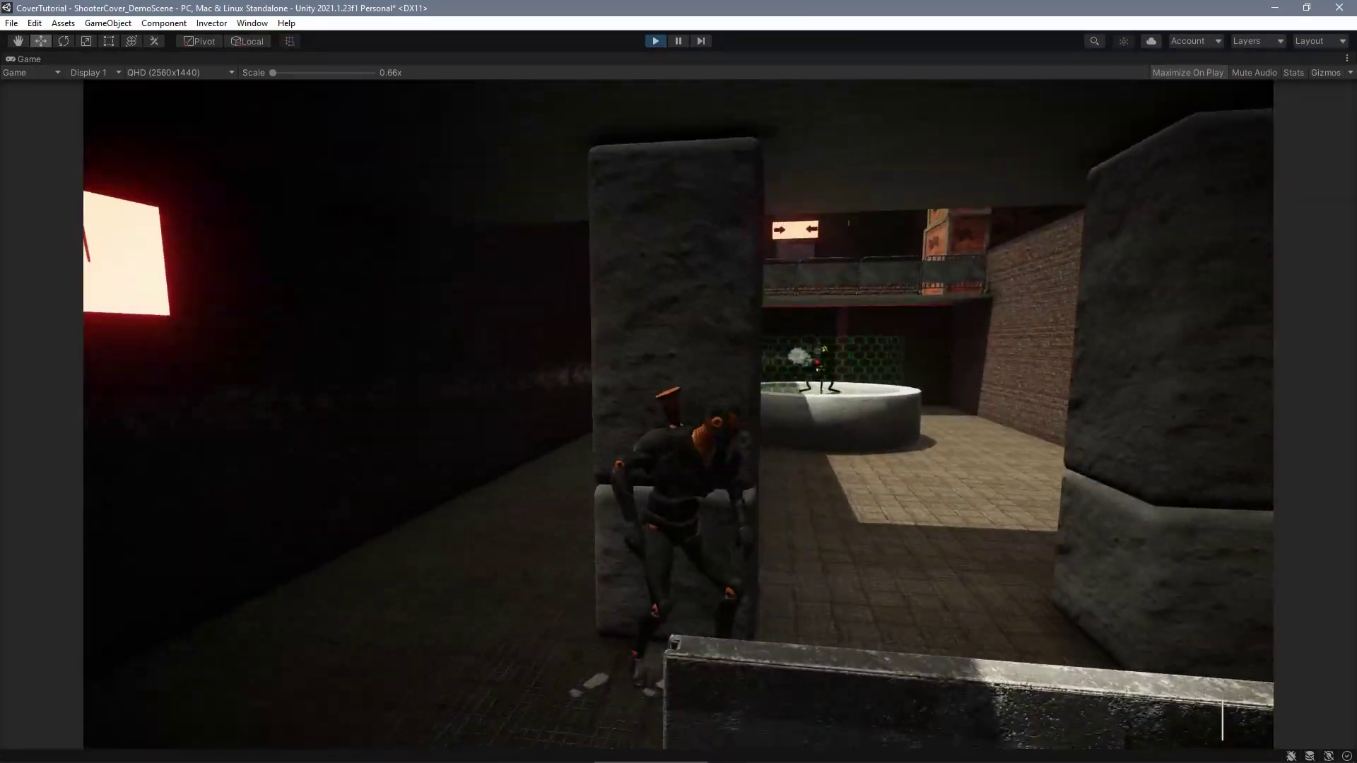
{"action": "key", "text": "w"}
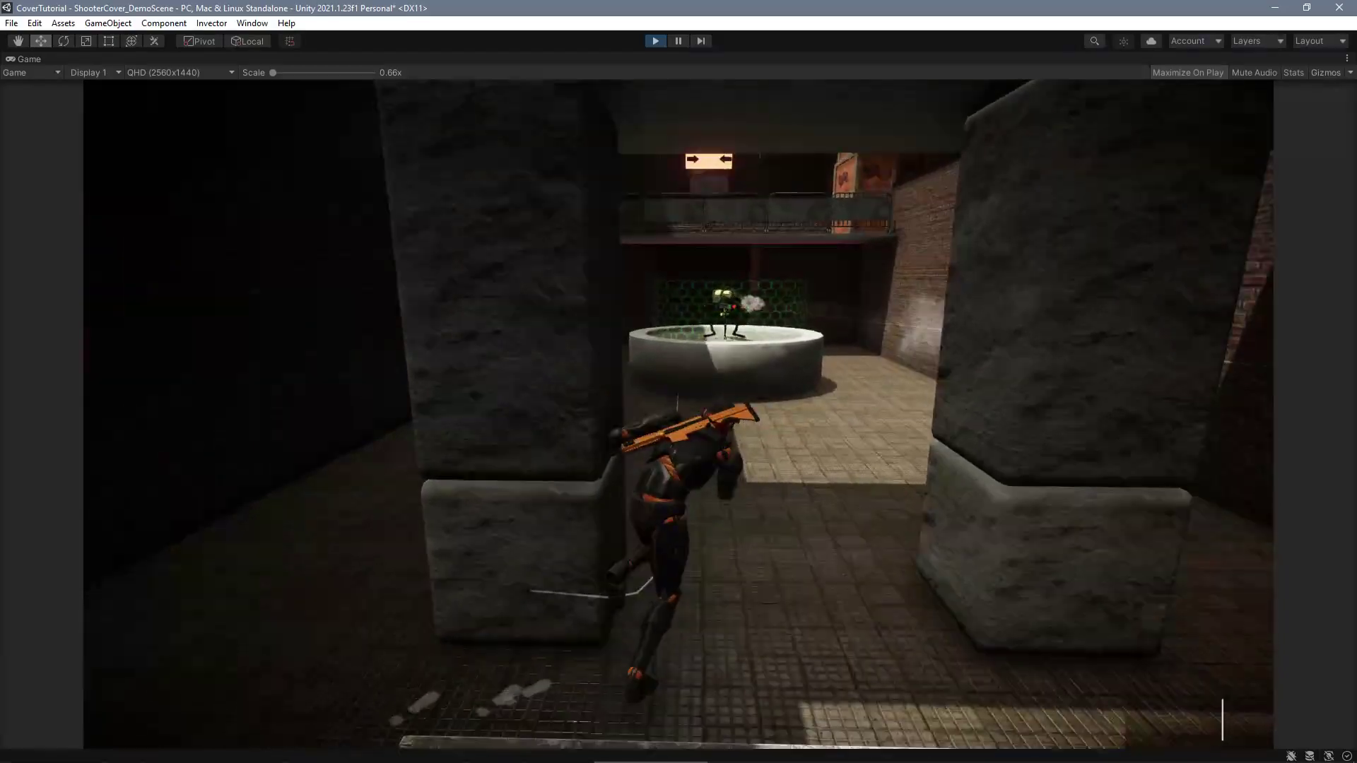
{"action": "key", "text": "w"}
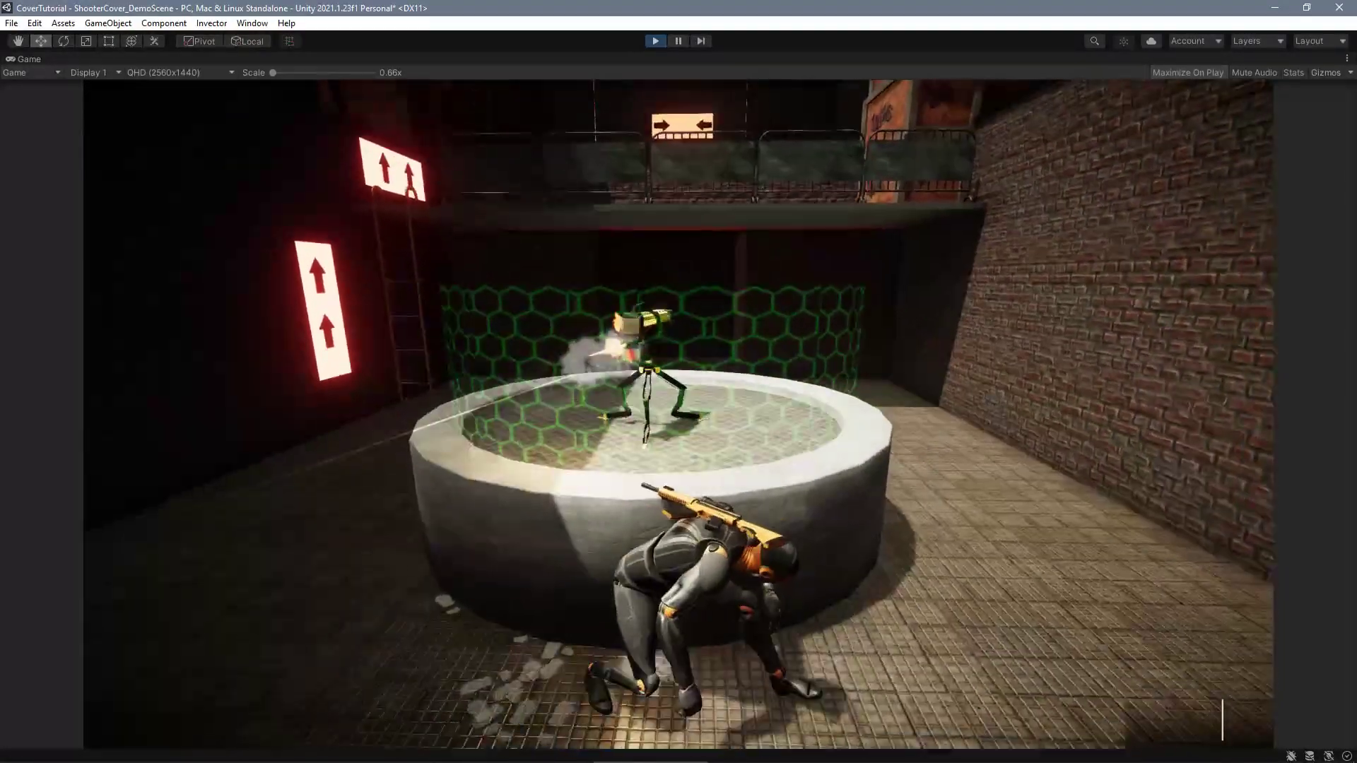
{"action": "key", "text": "d"}
{"action": "left_click", "coordinate": [678, 414]}
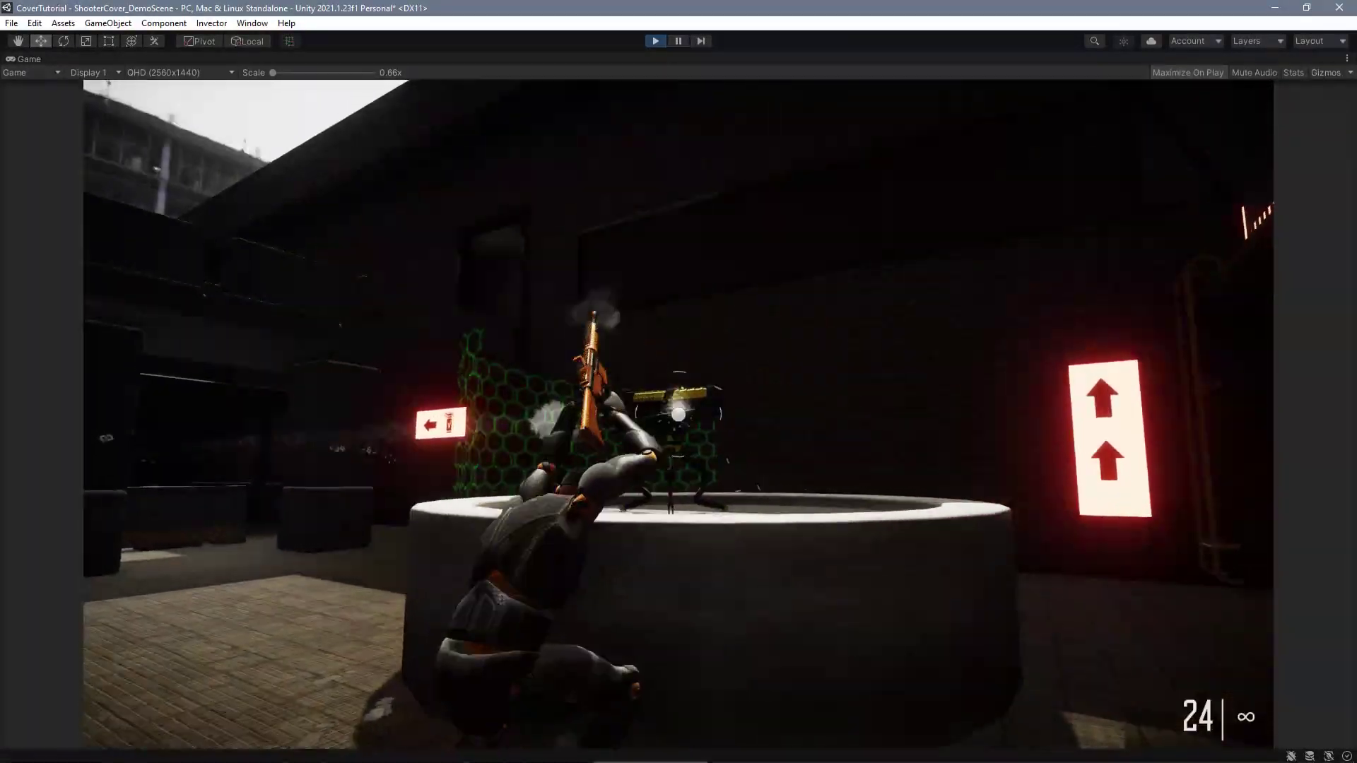
{"action": "left_click", "coordinate": [679, 414]}
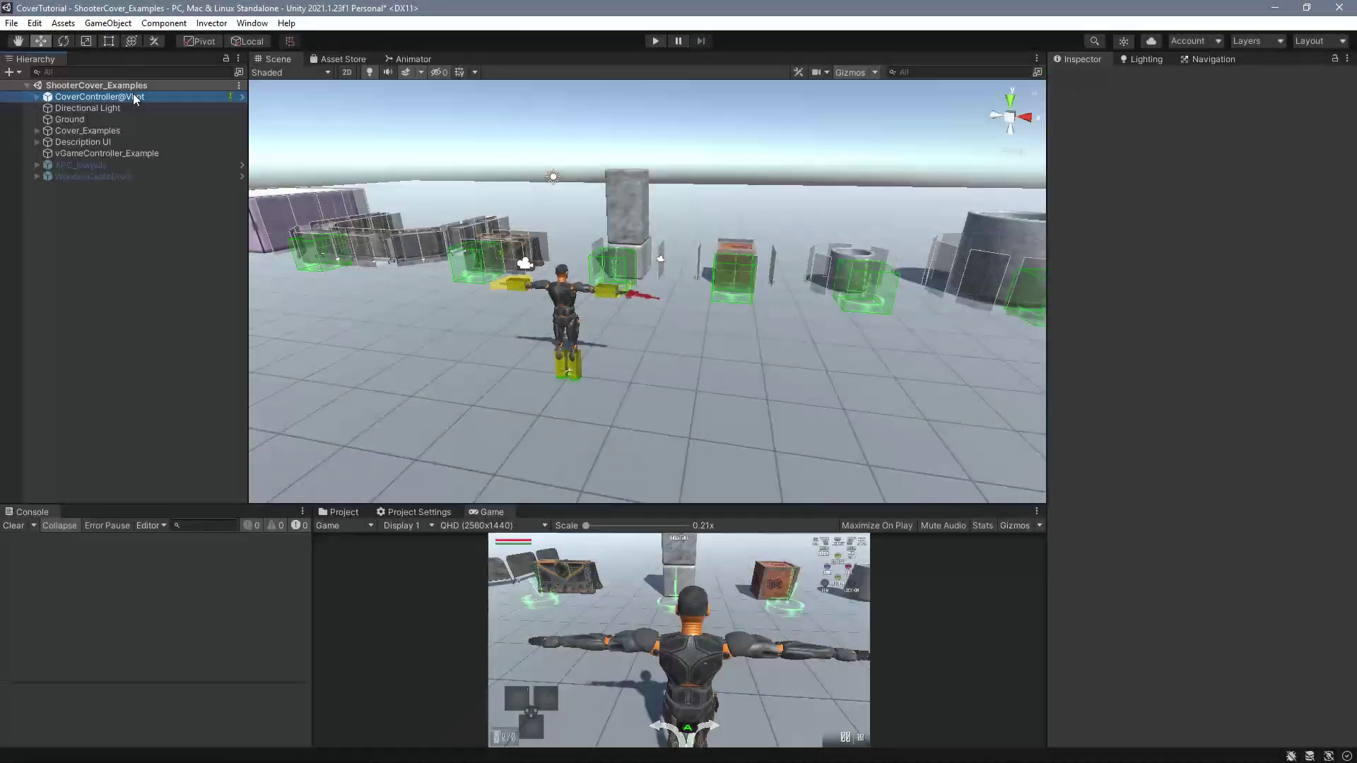
Review the Cover Settings, Movement Speed and IK Pose options of the Cover Controller on CoverController@Vbot.
{"action": "left_click", "coordinate": [134, 98]}
{"action": "scroll", "coordinate": [1251, 362], "scroll_direction": "down", "scroll_amount": 5}
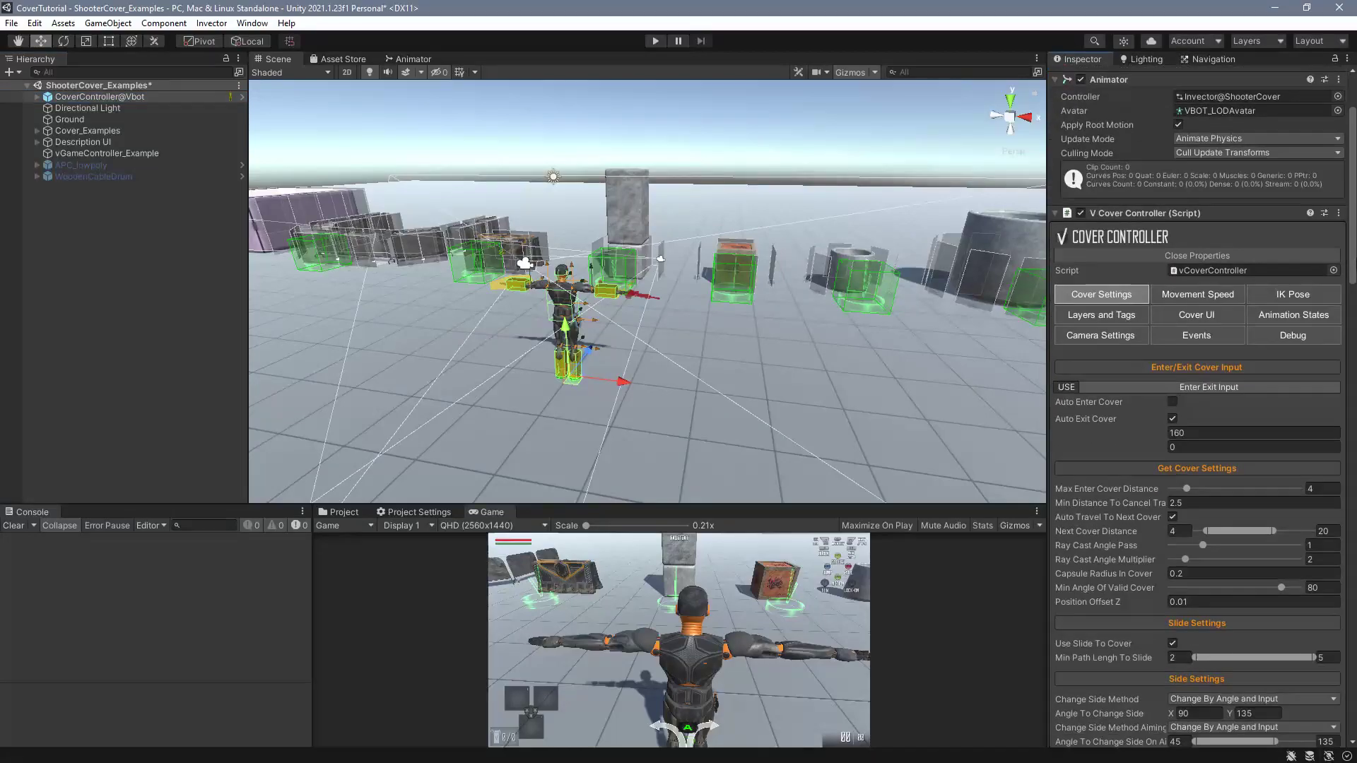
{"action": "mouse_move", "coordinate": [1353, 294]}
{"action": "left_mouse_down"}
{"action": "mouse_move", "coordinate": [1353, 358]}
{"action": "mouse_move", "coordinate": [1353, 301]}
{"action": "left_mouse_up"}
{"action": "left_click", "coordinate": [1227, 118]}
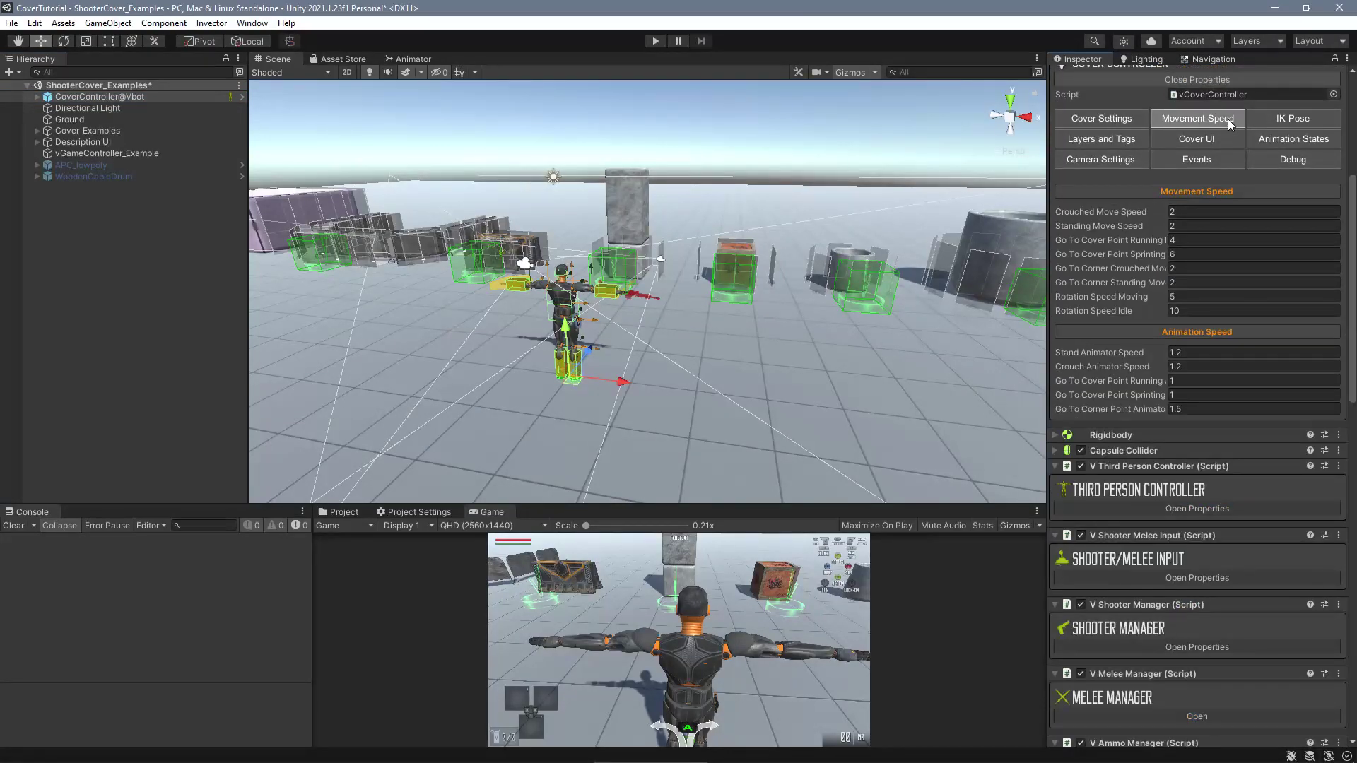
{"action": "left_click", "coordinate": [1277, 121]}
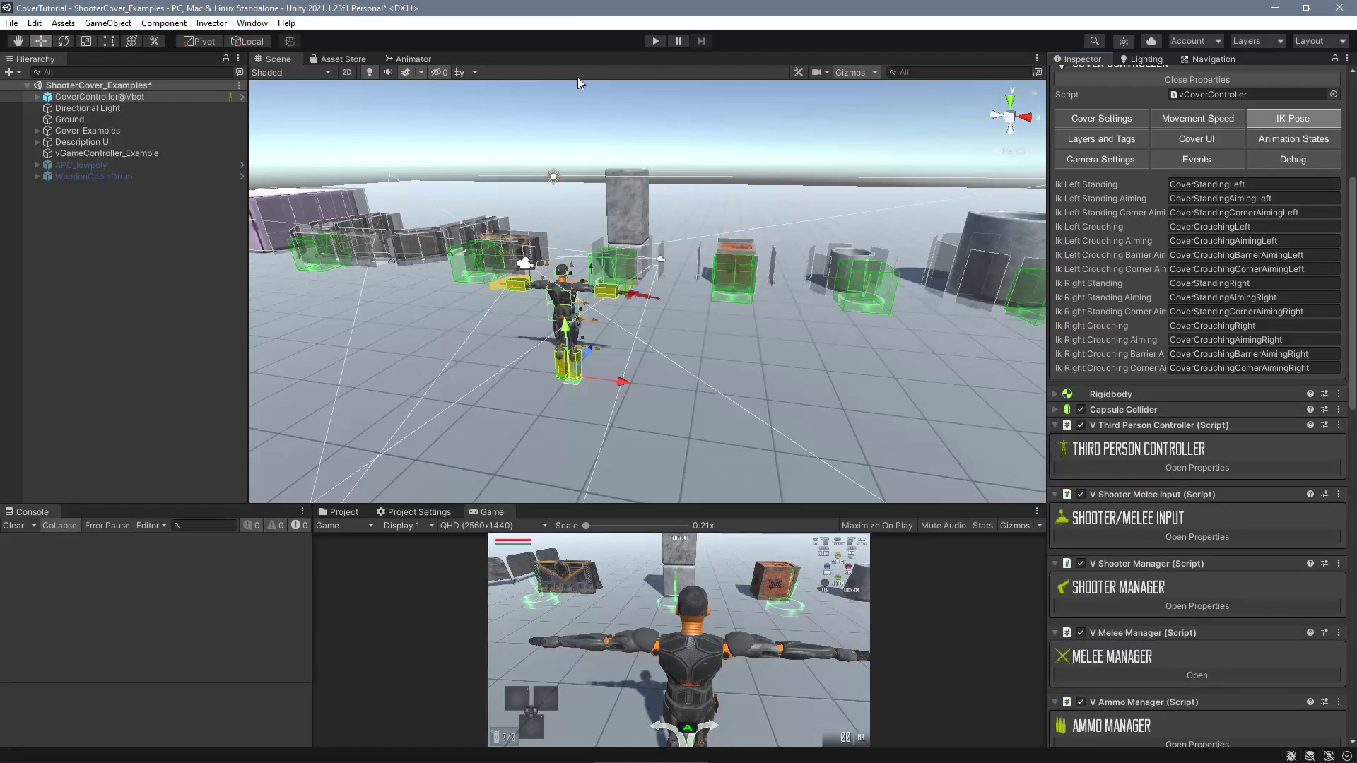
Examine the Cover Locomotion states and the AimingOverBarrier and CoverCorner layers in the character's animator.
{"action": "left_click", "coordinate": [409, 59]}
{"action": "double_click", "coordinate": [642, 239]}
{"action": "double_click", "coordinate": [743, 181]}
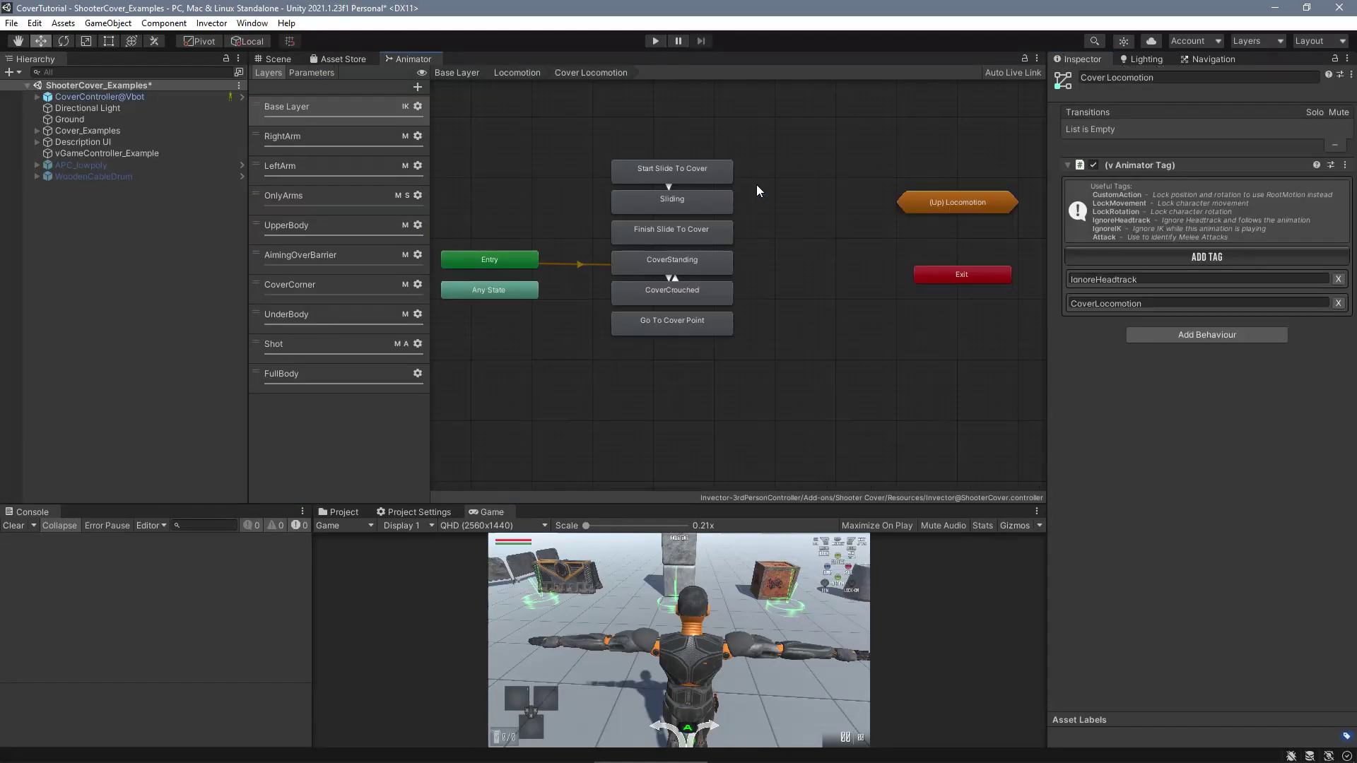
{"action": "left_click", "coordinate": [302, 256]}
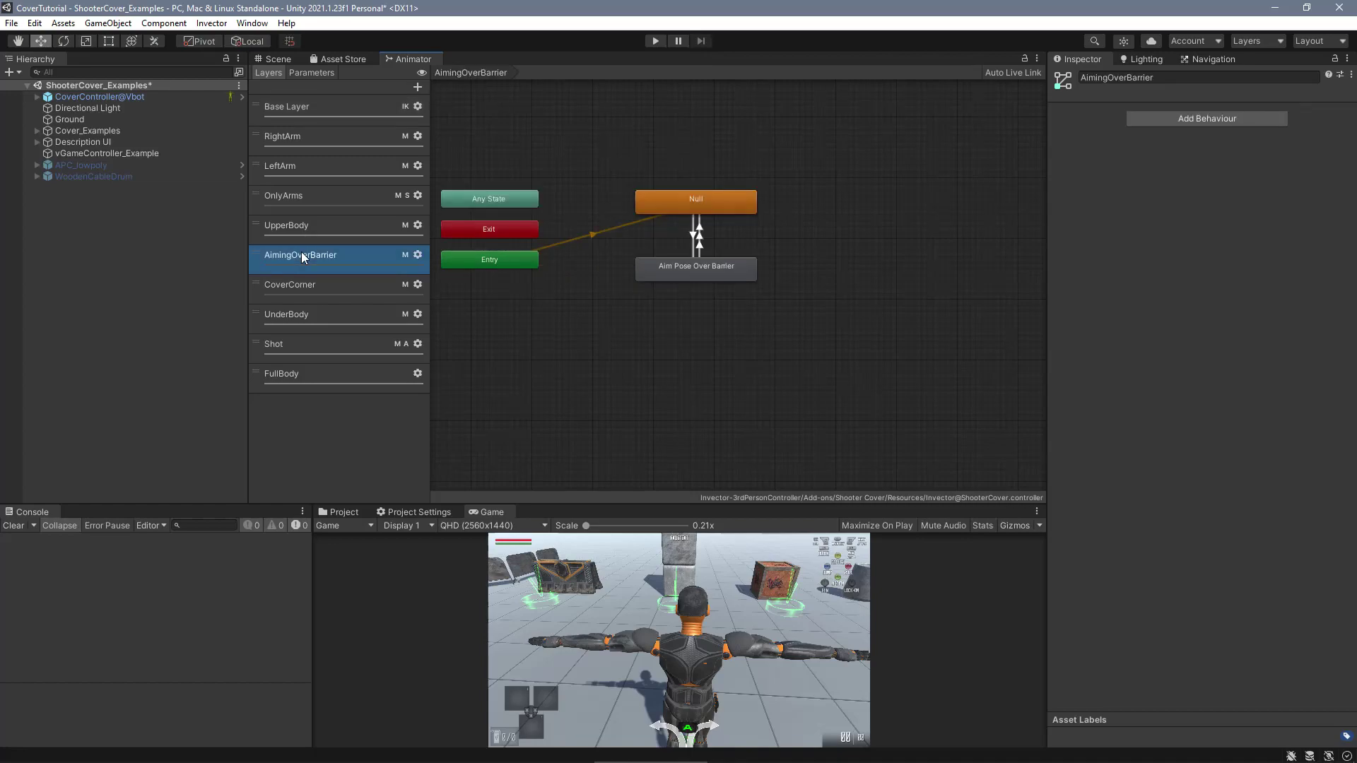
{"action": "left_click", "coordinate": [334, 290]}
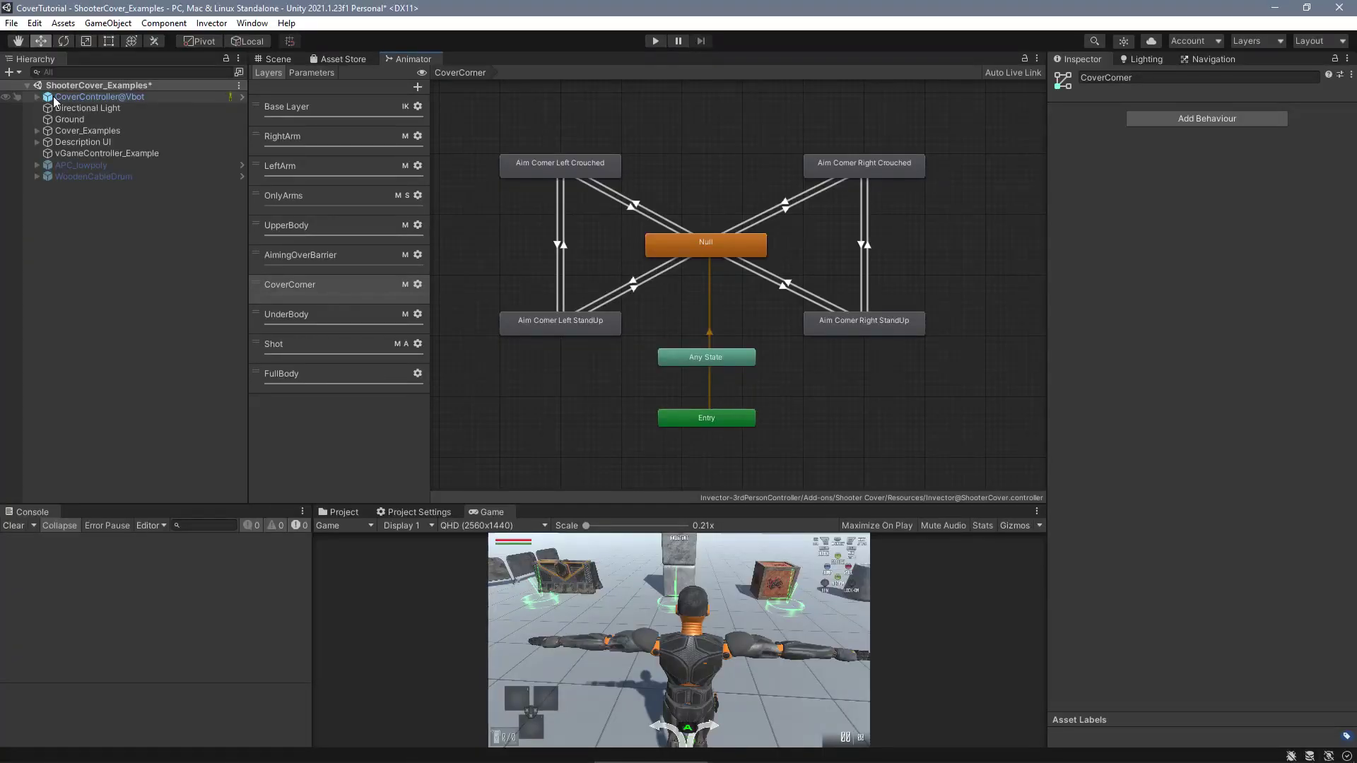
Review the Cover UI settings of CoverController@Vbot and inspect its route line and CornerUIArrow objects.
{"action": "left_click", "coordinate": [55, 99]}
{"action": "left_click", "coordinate": [1199, 430]}
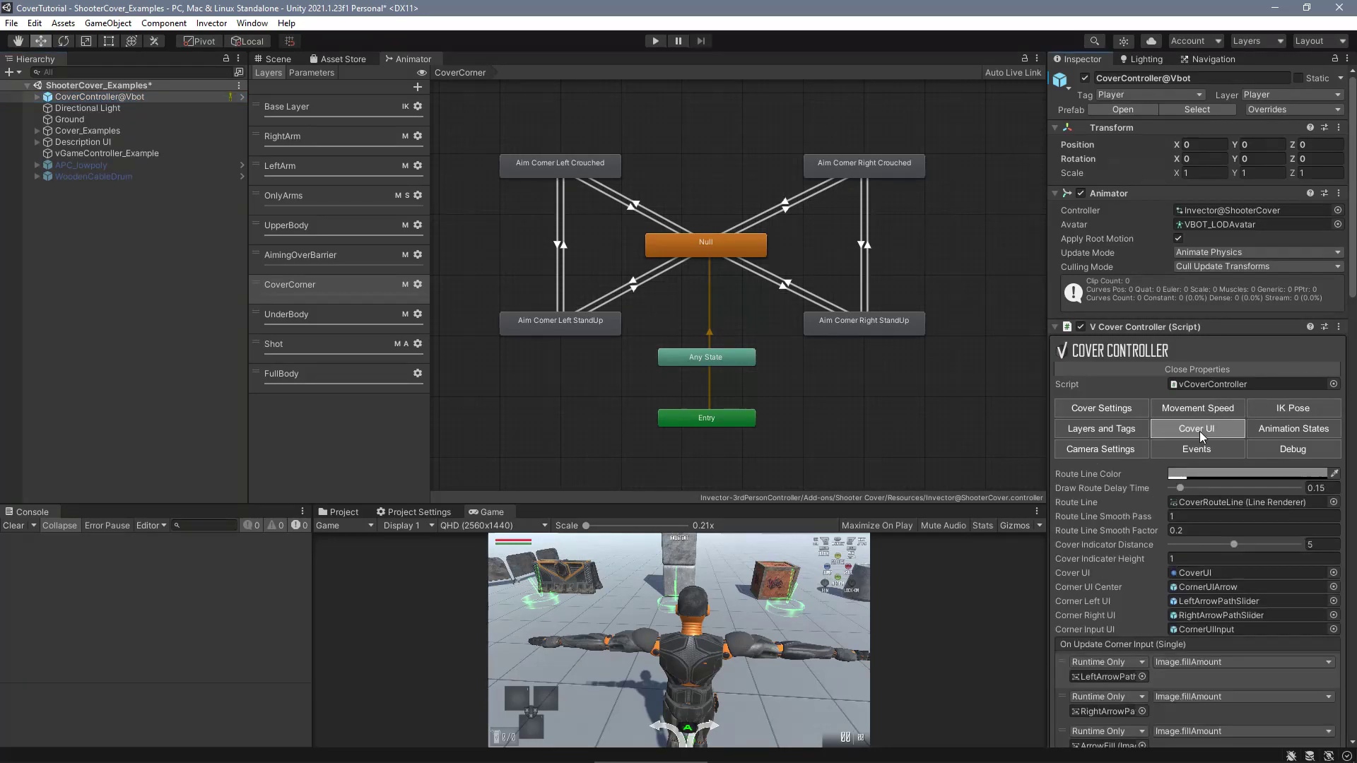
{"action": "left_click", "coordinate": [1193, 505]}
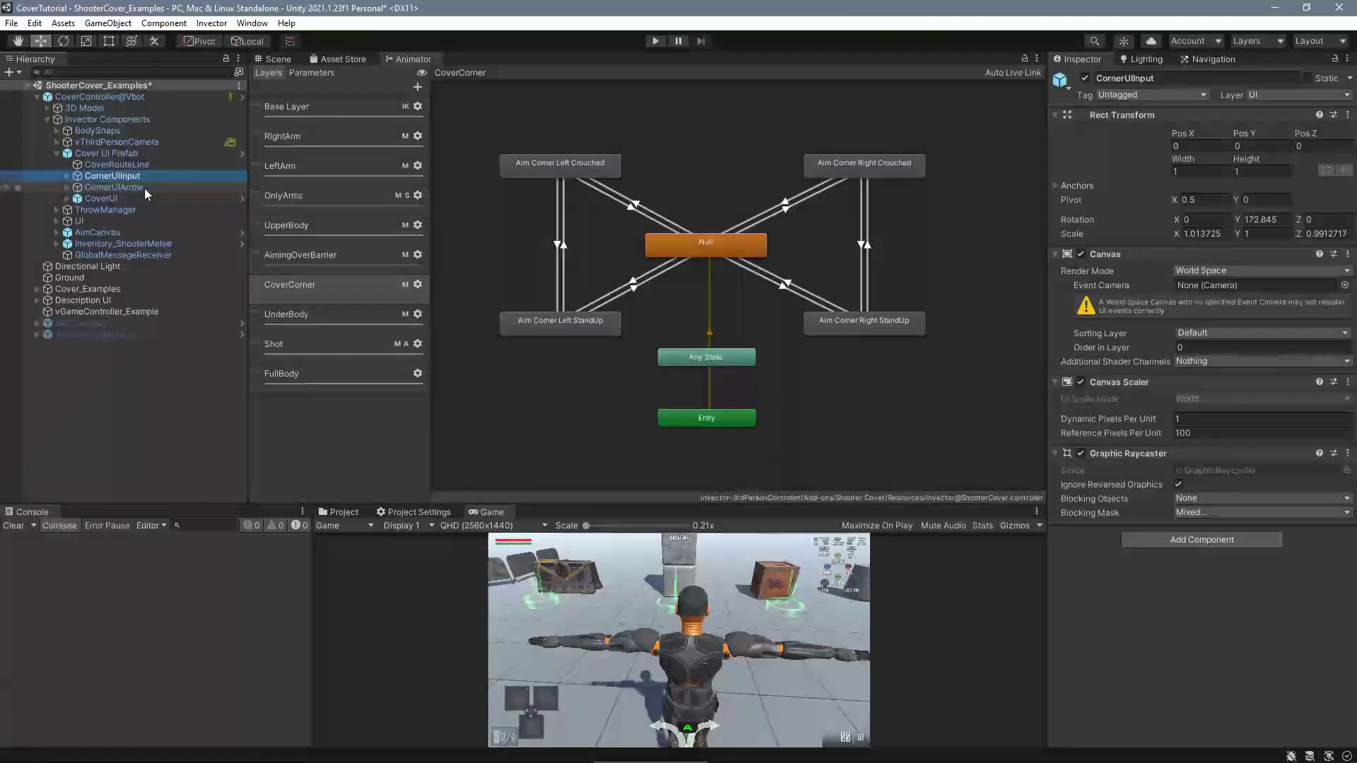
{"action": "left_click", "coordinate": [145, 188]}
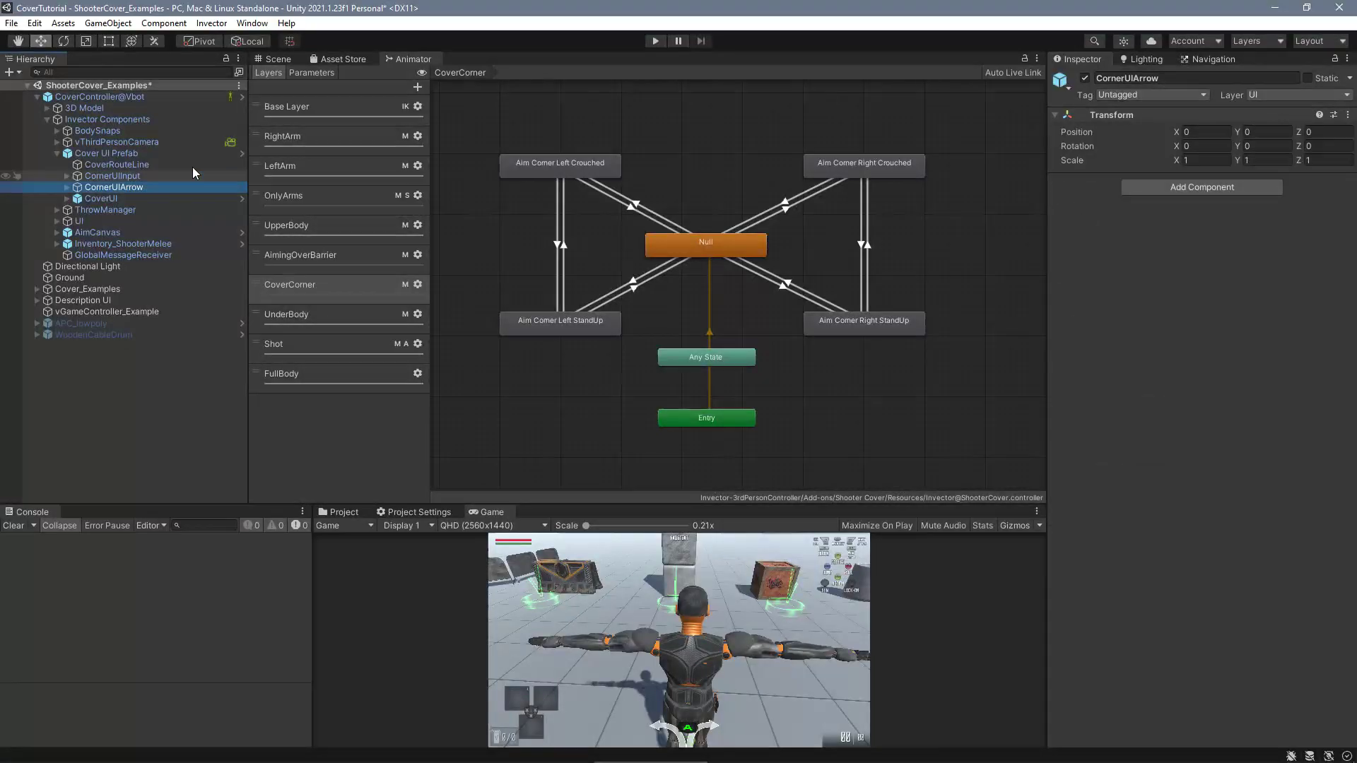
{"action": "key", "text": "ctrl+1"}
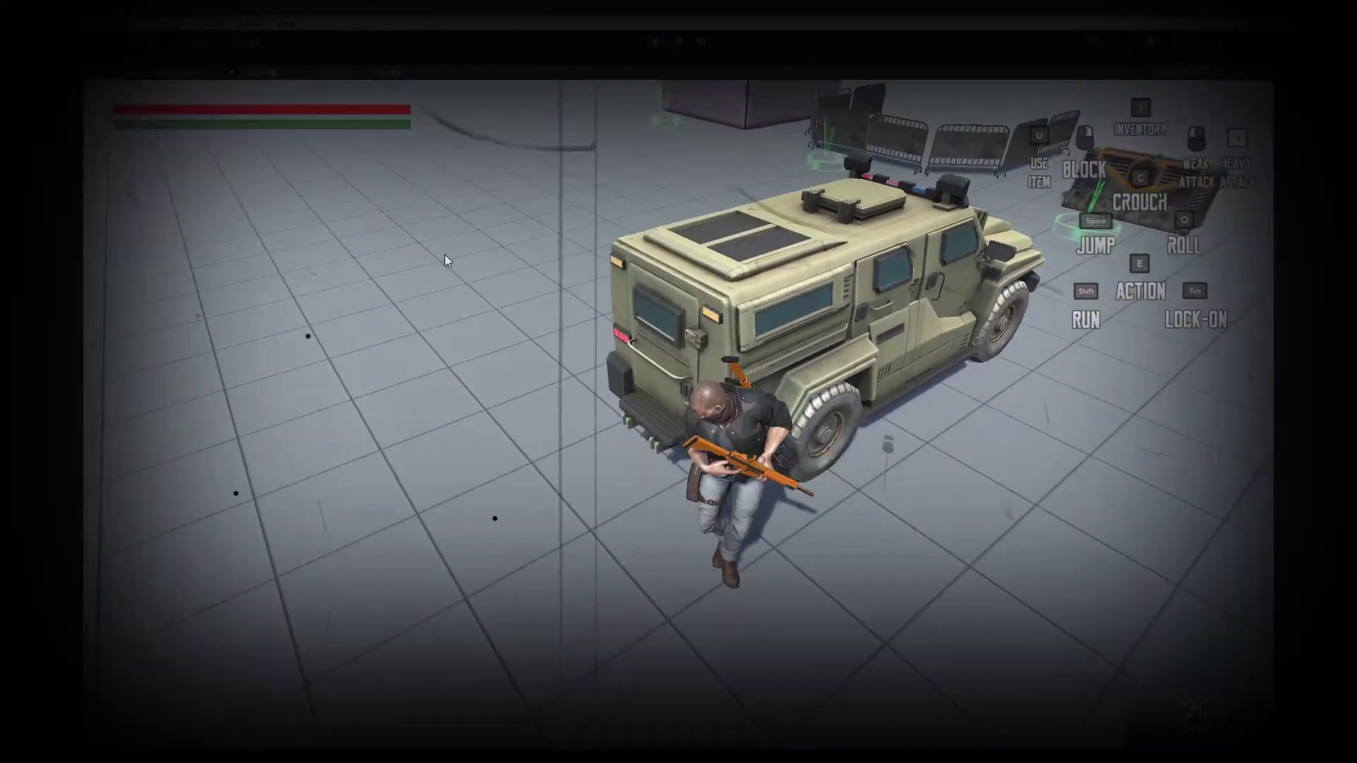
{"action": "key", "text": "a"}
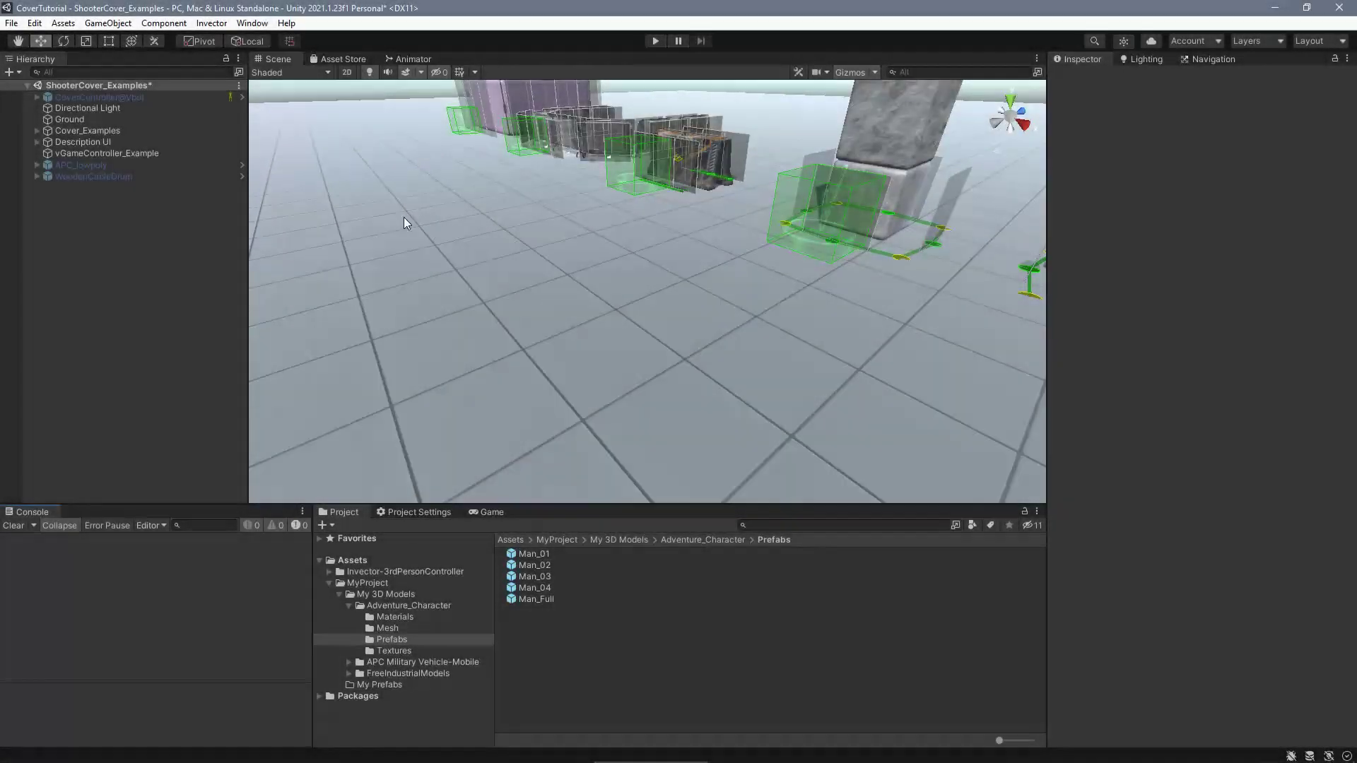
Create a cover controller with the Man_04 prefab as FBX model and the Cover Controller Template.
{"action": "left_click", "coordinate": [212, 23]}
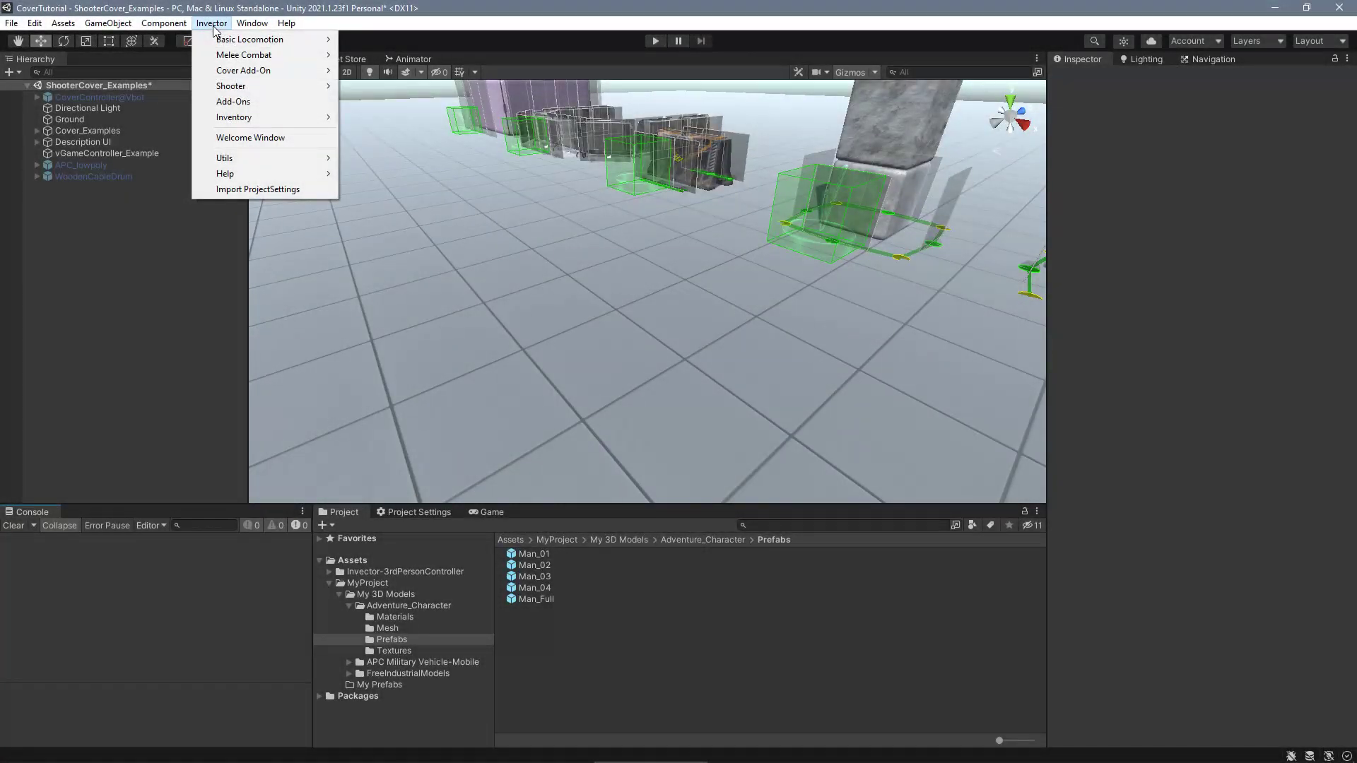
{"action": "mouse_move", "coordinate": [227, 73]}
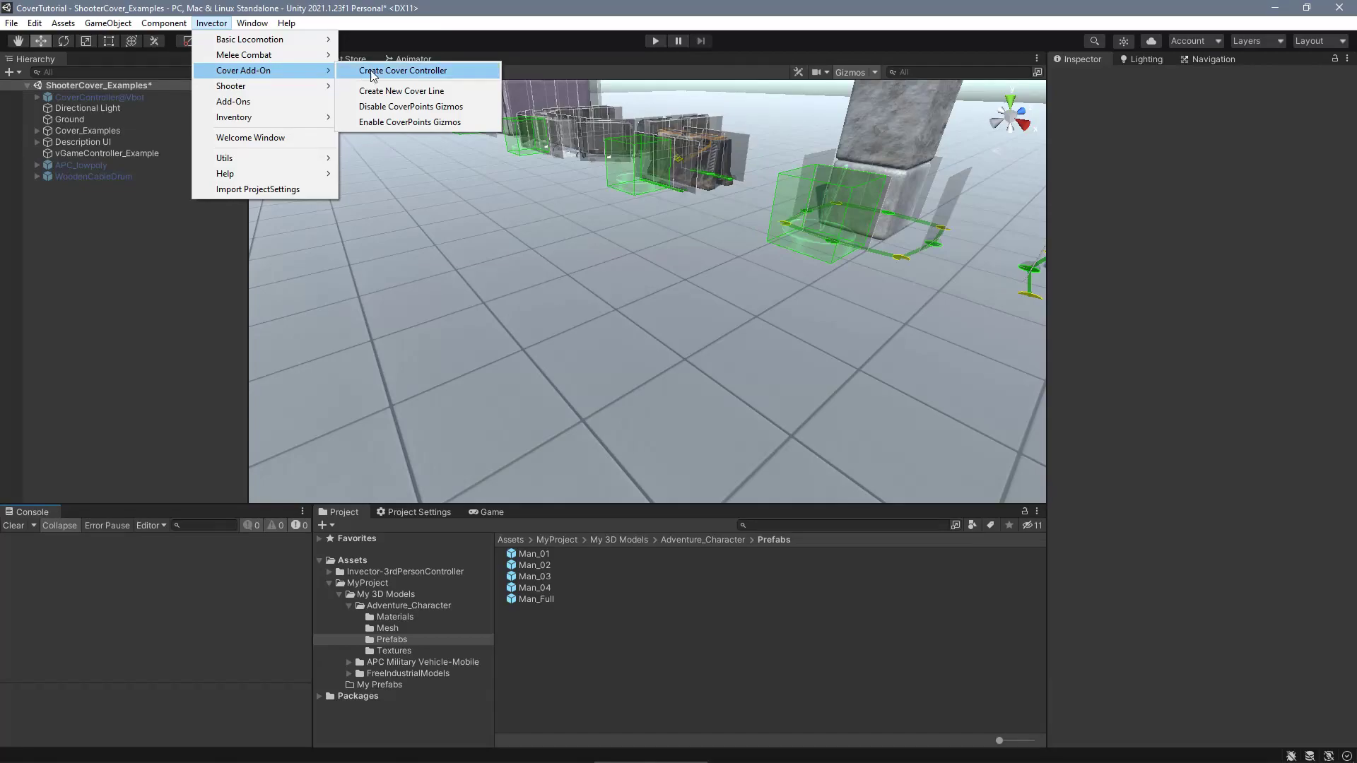
{"action": "left_click", "coordinate": [400, 73]}
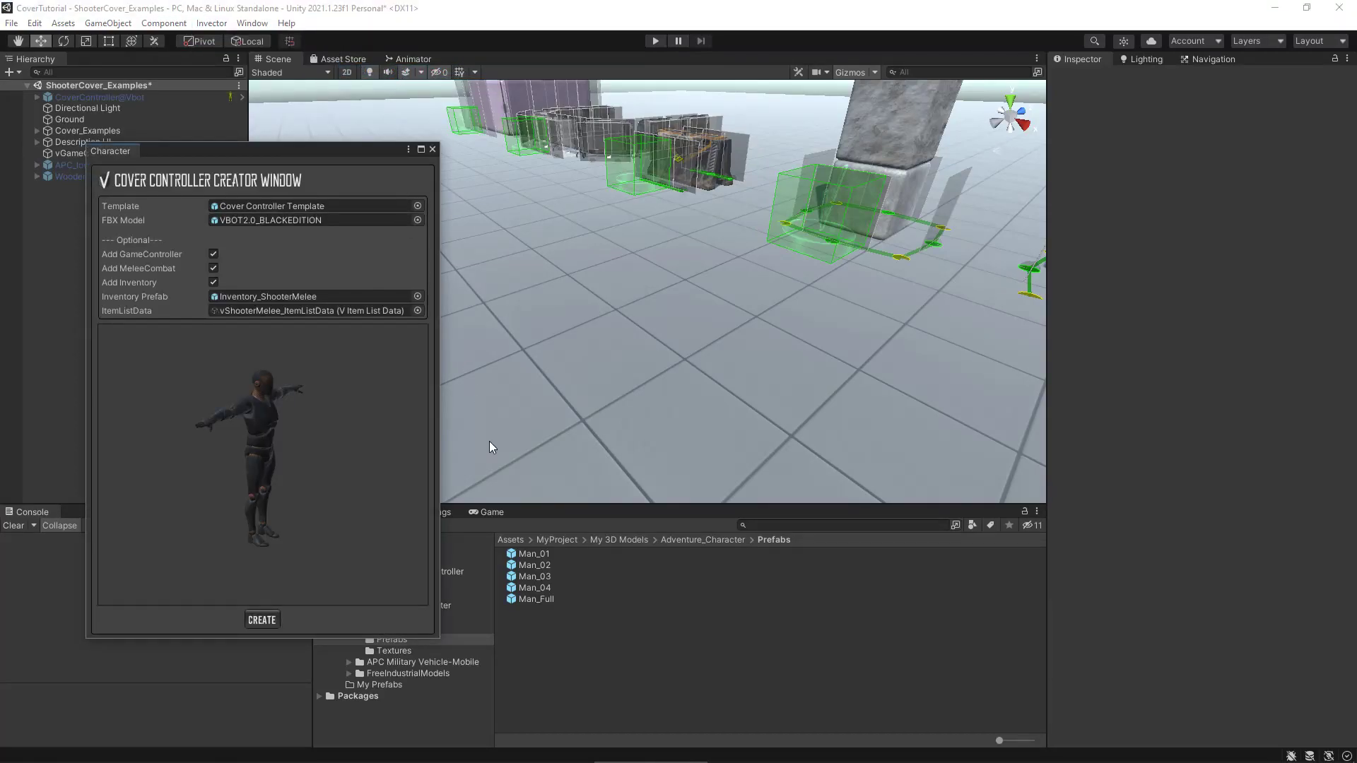
{"action": "left_click_drag", "start_coordinate": [554, 588], "coordinate": [340, 380]}
{"action": "left_click_drag", "start_coordinate": [302, 238], "coordinate": [291, 222]}
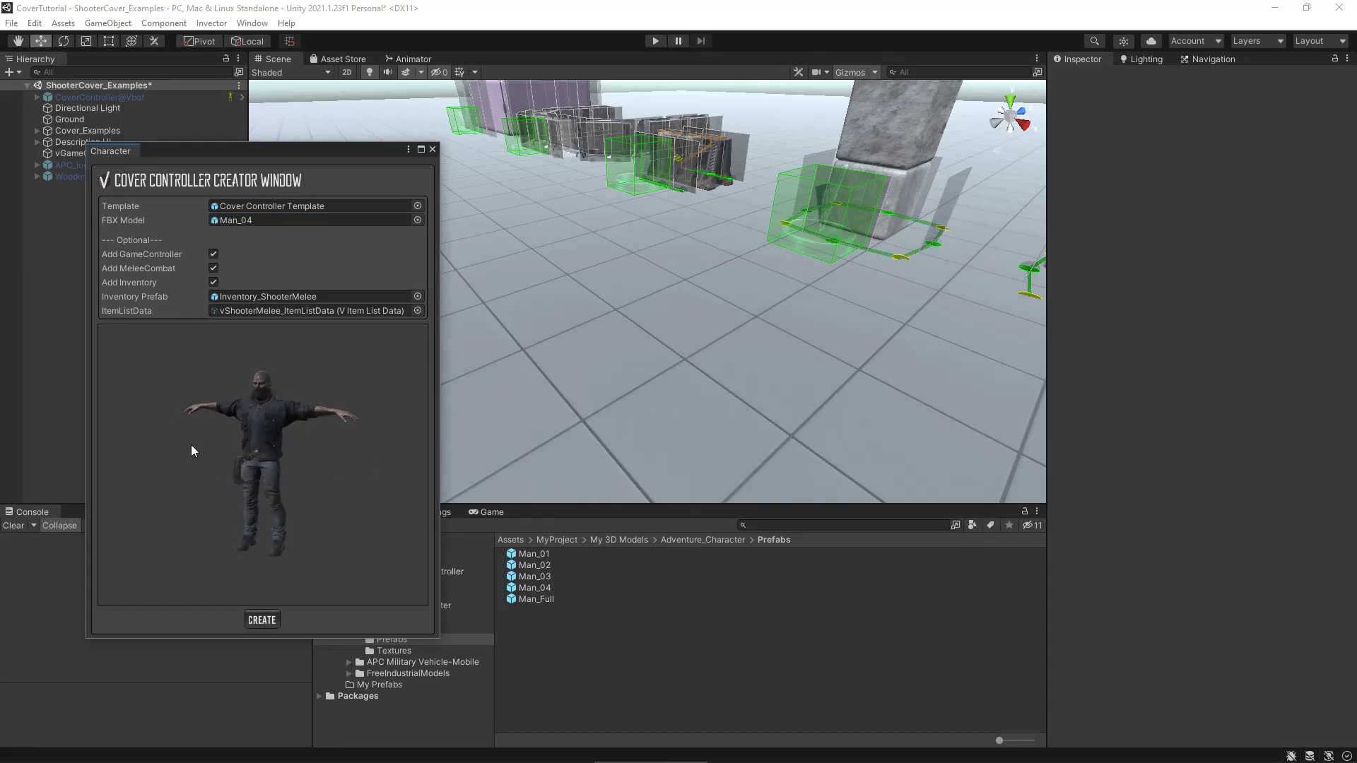
{"action": "left_click", "coordinate": [262, 620]}
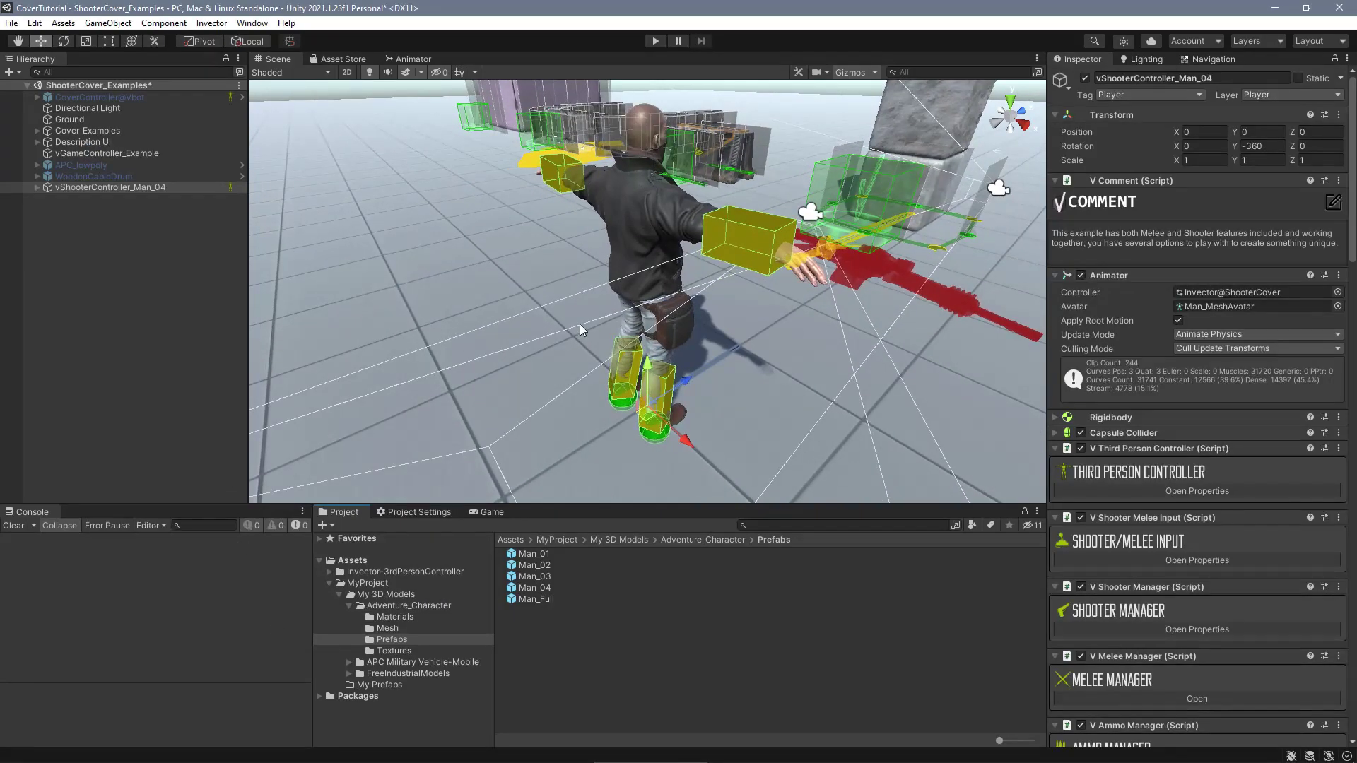
Examine the new character's right-hand defaultHandler and its weapon preview from several angles.
{"action": "left_click_drag", "start_coordinate": [671, 396], "coordinate": [739, 402], "text": "alt"}
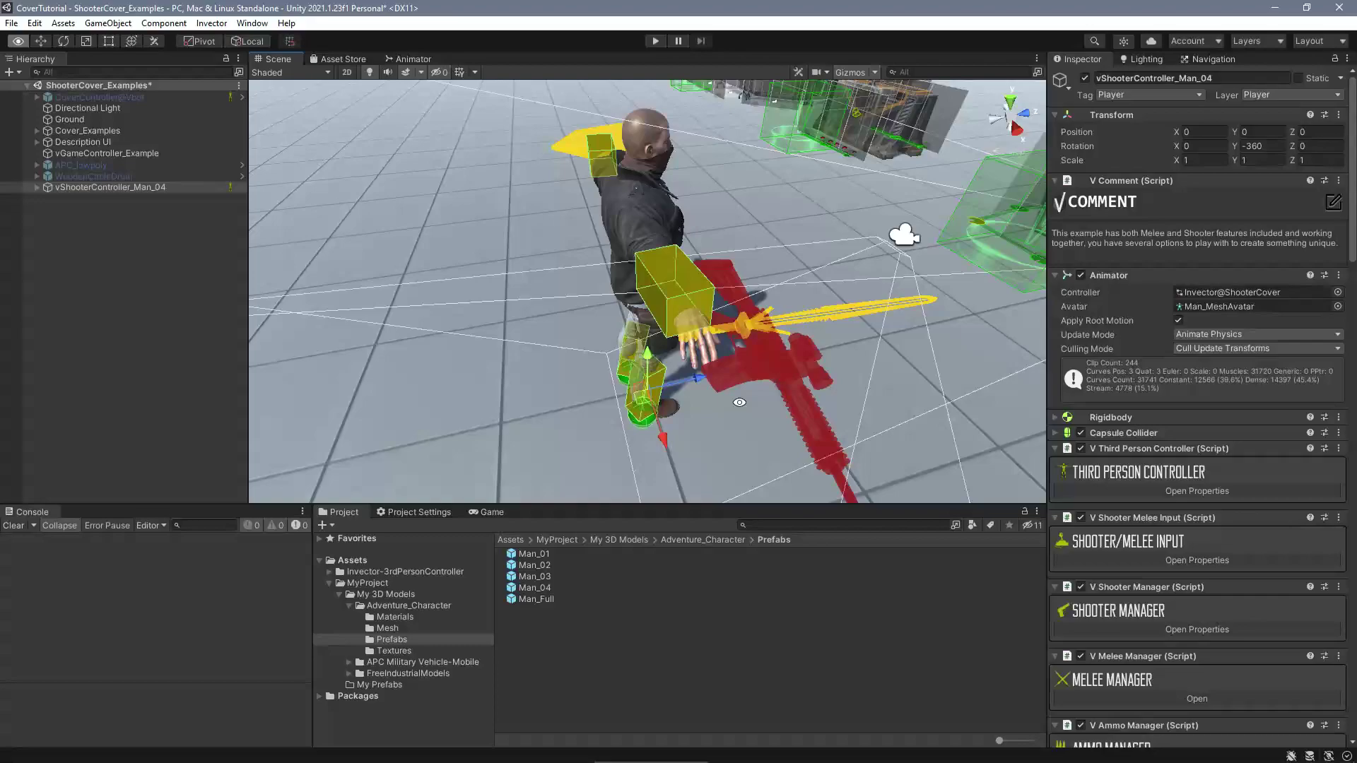
{"action": "left_click", "coordinate": [790, 358]}
{"action": "left_click", "coordinate": [161, 256]}
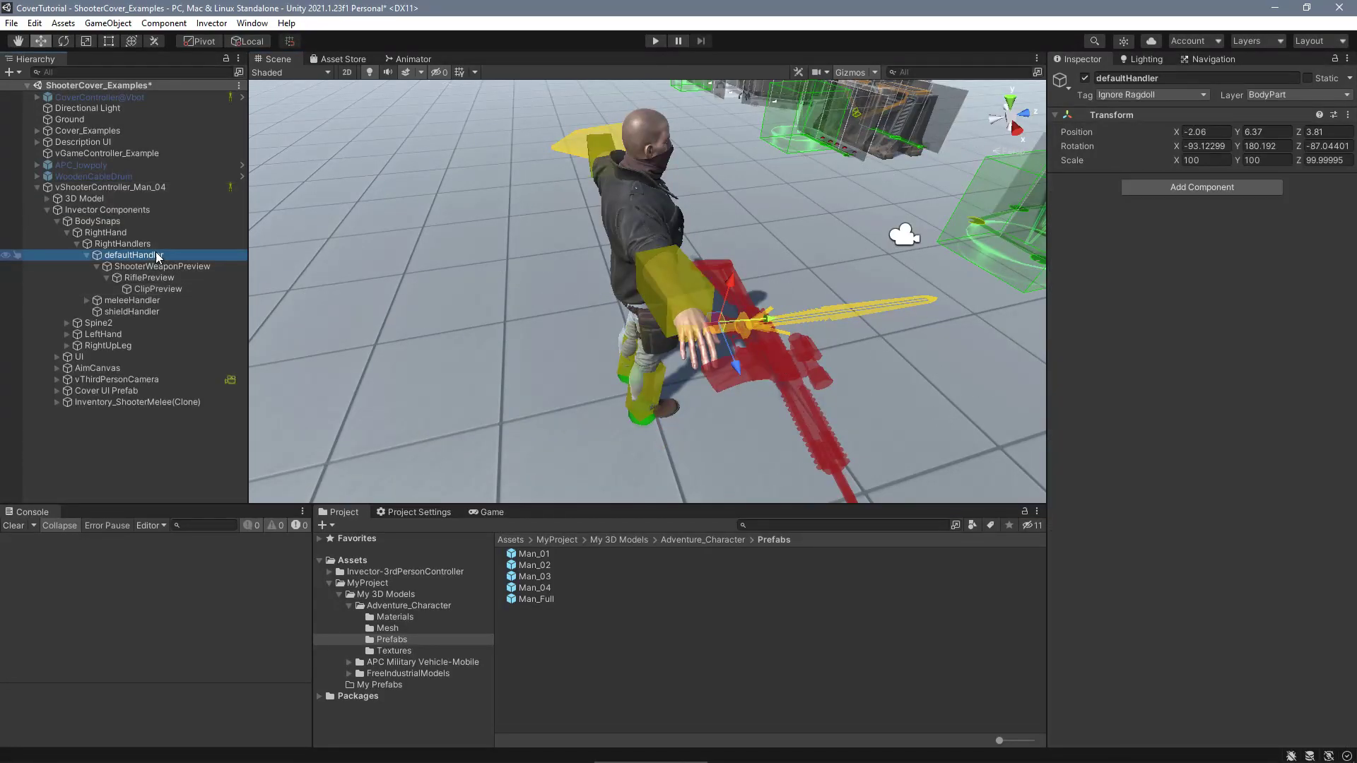
{"action": "key", "text": "f"}
{"action": "right_click_drag", "start_coordinate": [741, 322], "coordinate": [1317, 281], "text": "alt"}
{"action": "key", "text": "f"}
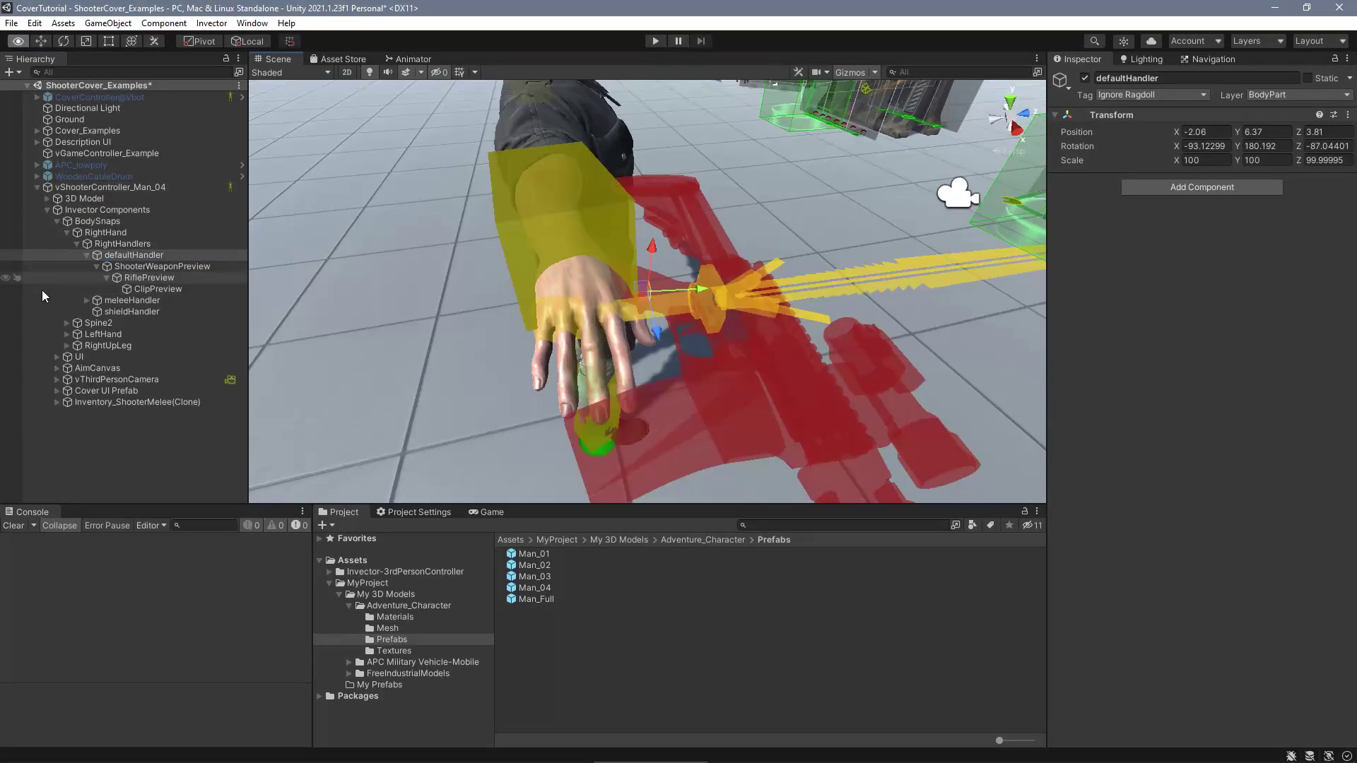
{"action": "left_click_drag", "start_coordinate": [582, 305], "coordinate": [643, 258], "text": "alt"}
{"action": "left_click_drag", "start_coordinate": [643, 259], "coordinate": [580, 332], "text": "alt"}
Add the Handgun to the start items in vShooterController_Man_04's Item Manager, with Add to EquipArea enabled.
{"action": "left_click", "coordinate": [113, 186]}
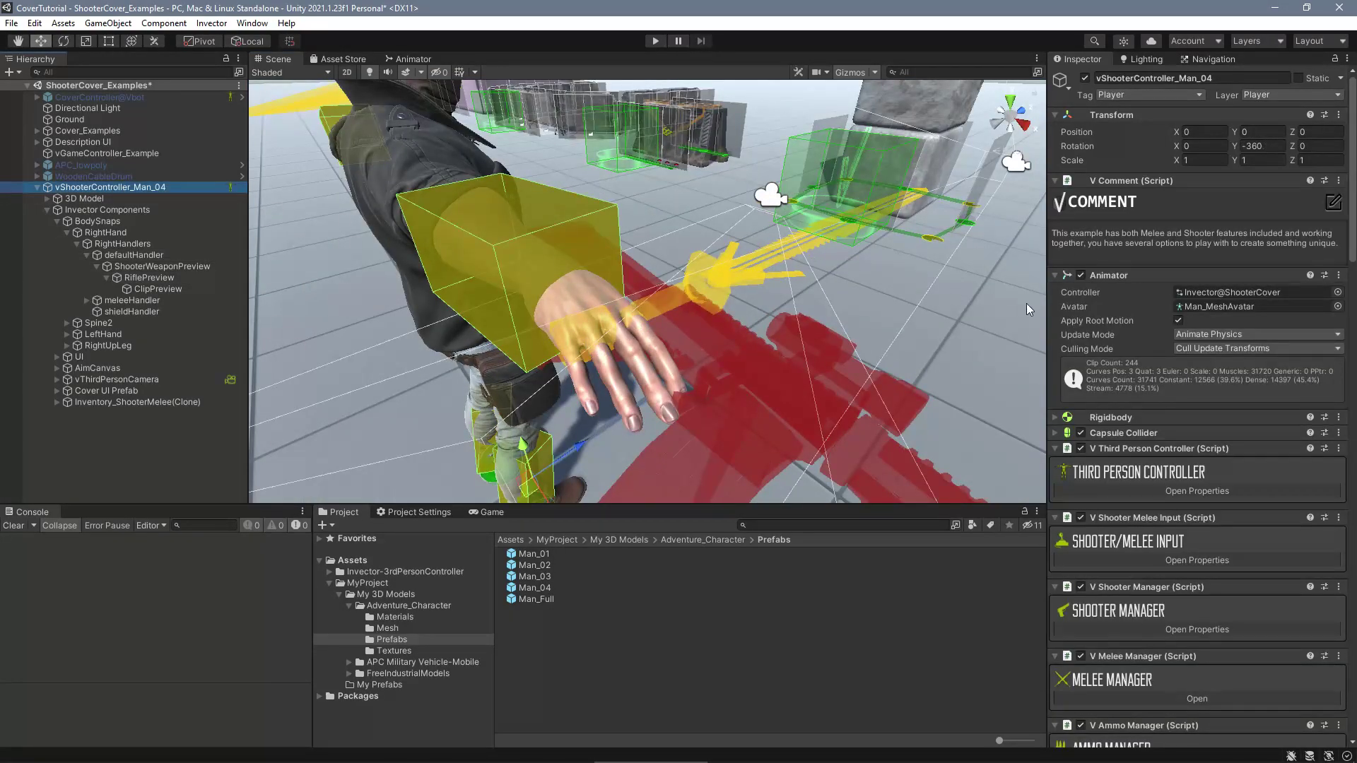
{"action": "scroll", "coordinate": [1195, 325], "scroll_direction": "down", "scroll_amount": 10}
{"action": "left_click", "coordinate": [1201, 337]}
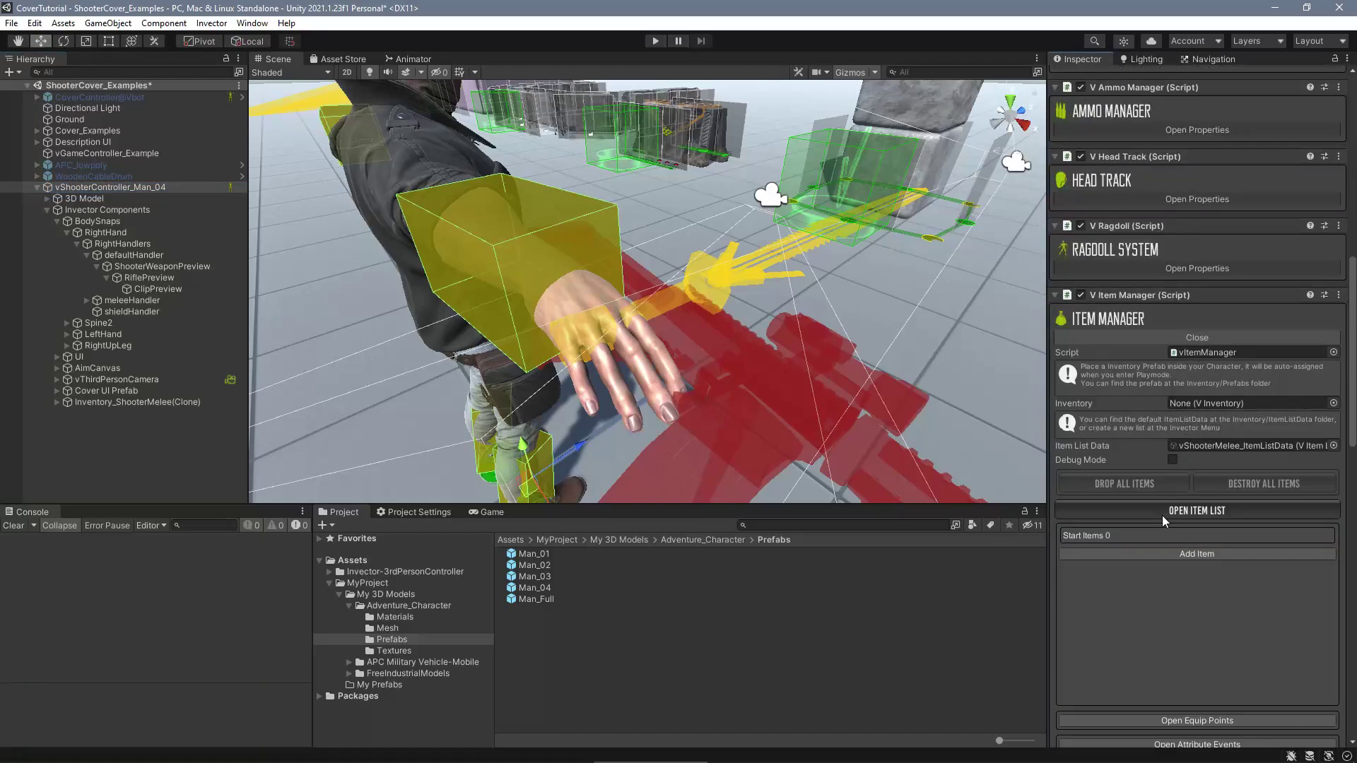
{"action": "left_click", "coordinate": [1167, 554]}
{"action": "scroll", "coordinate": [1151, 473], "scroll_direction": "down", "scroll_amount": 5}
{"action": "left_click", "coordinate": [1146, 436]}
{"action": "left_click", "coordinate": [1288, 581]}
Add the Assault Rifle and one more item to the start items, and collapse the Item Manager.
{"action": "left_click", "coordinate": [1195, 554]}
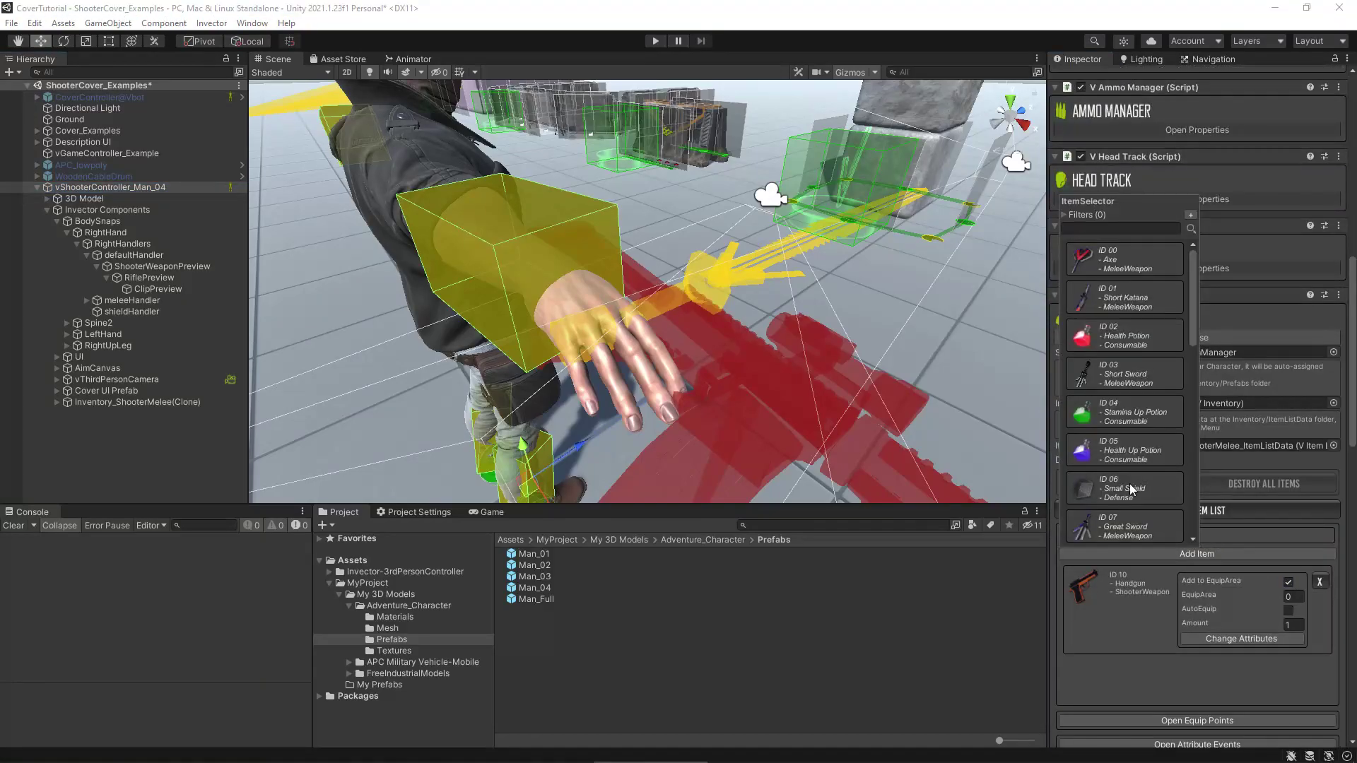
{"action": "scroll", "coordinate": [1128, 466], "scroll_direction": "down", "scroll_amount": 7}
{"action": "left_click", "coordinate": [1116, 382]}
{"action": "left_click", "coordinate": [1236, 553]}
{"action": "scroll", "coordinate": [1135, 469], "scroll_direction": "down", "scroll_amount": 8}
{"action": "left_click", "coordinate": [1129, 436]}
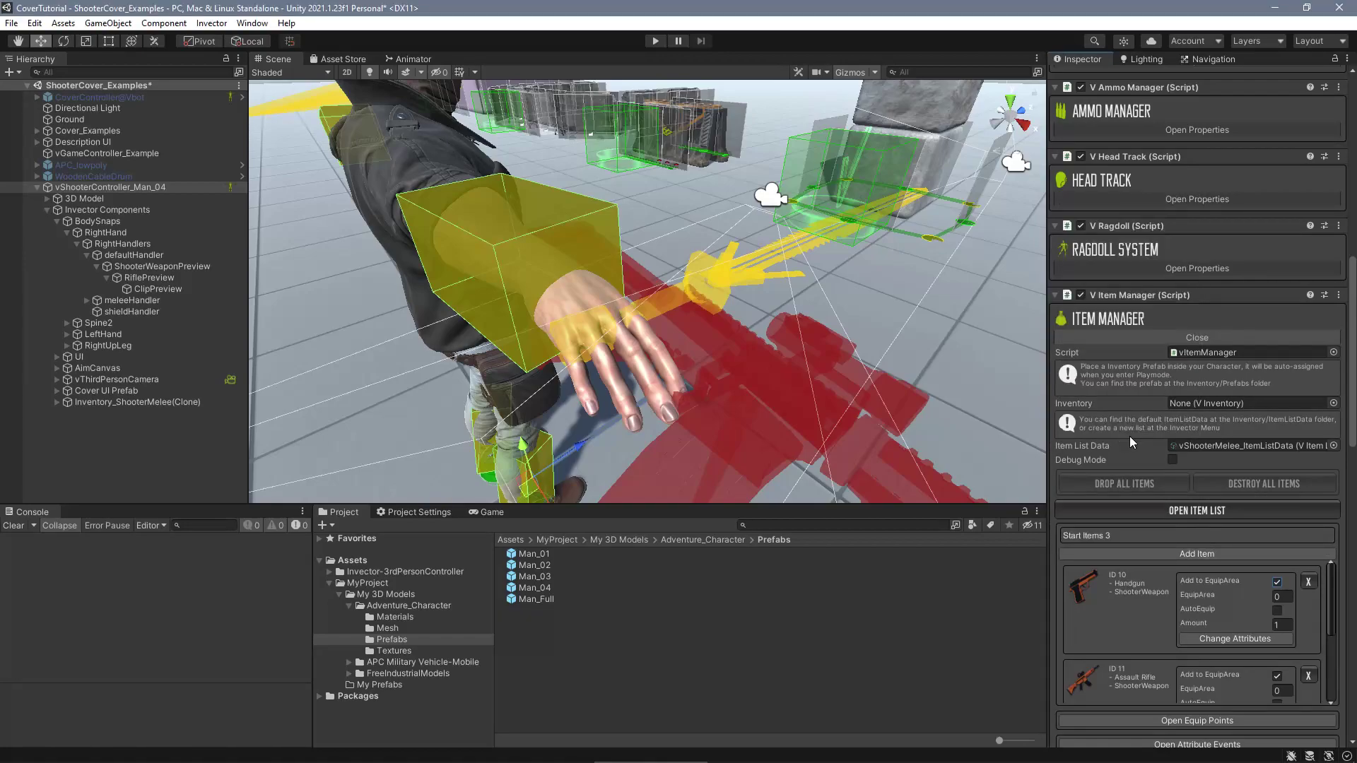
{"action": "left_click", "coordinate": [1303, 337]}
Create a new IK adjust list in the Shooter Manager's IK Adjust settings and open it for editing.
{"action": "scroll", "coordinate": [1208, 297], "scroll_direction": "up", "scroll_amount": 8}
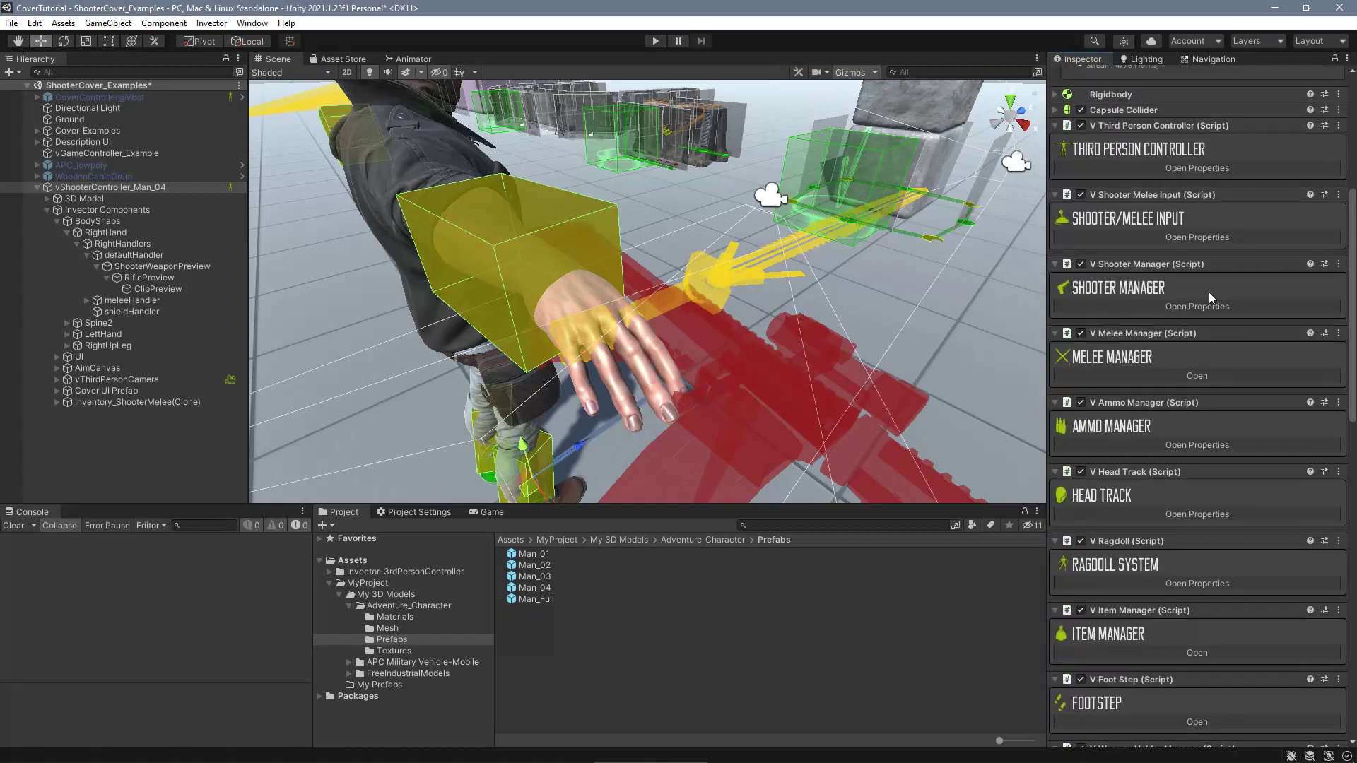
{"action": "left_click", "coordinate": [1172, 305]}
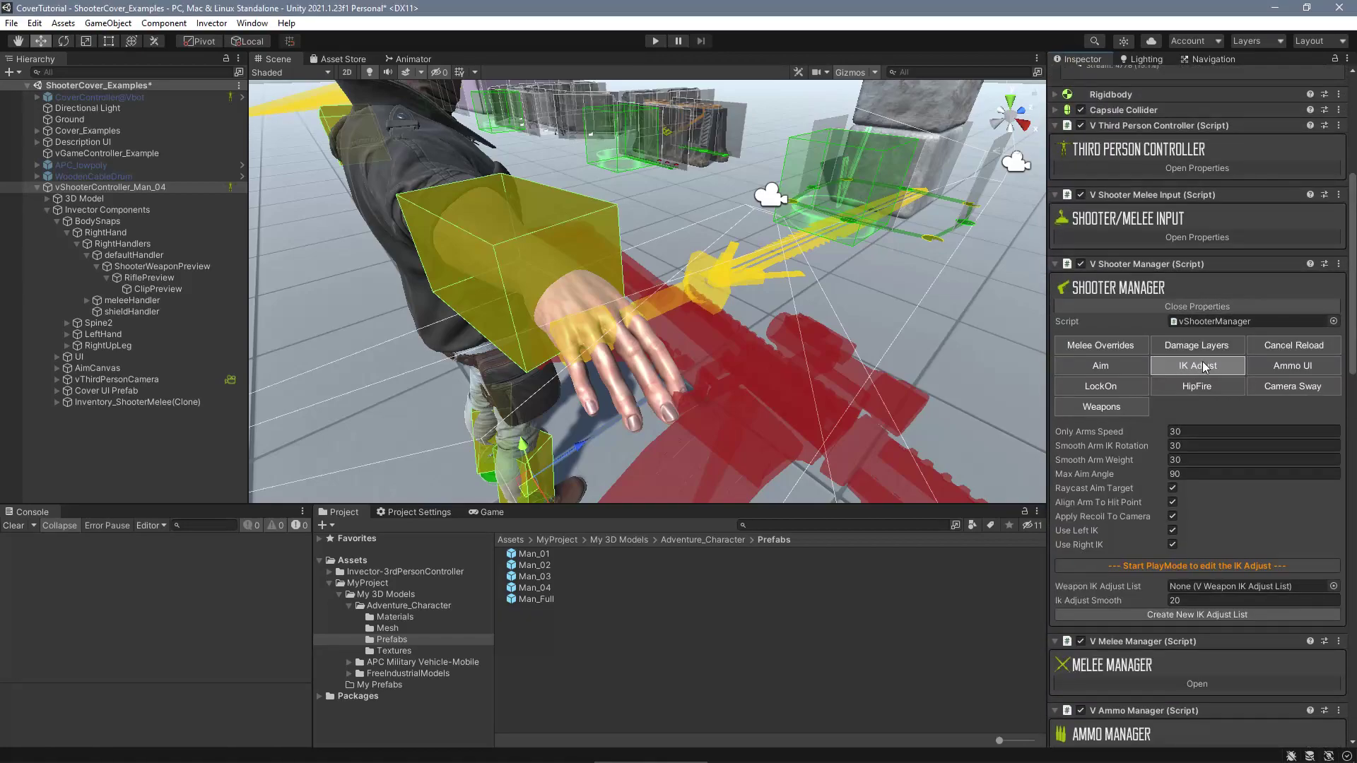
{"action": "left_click", "coordinate": [1173, 615]}
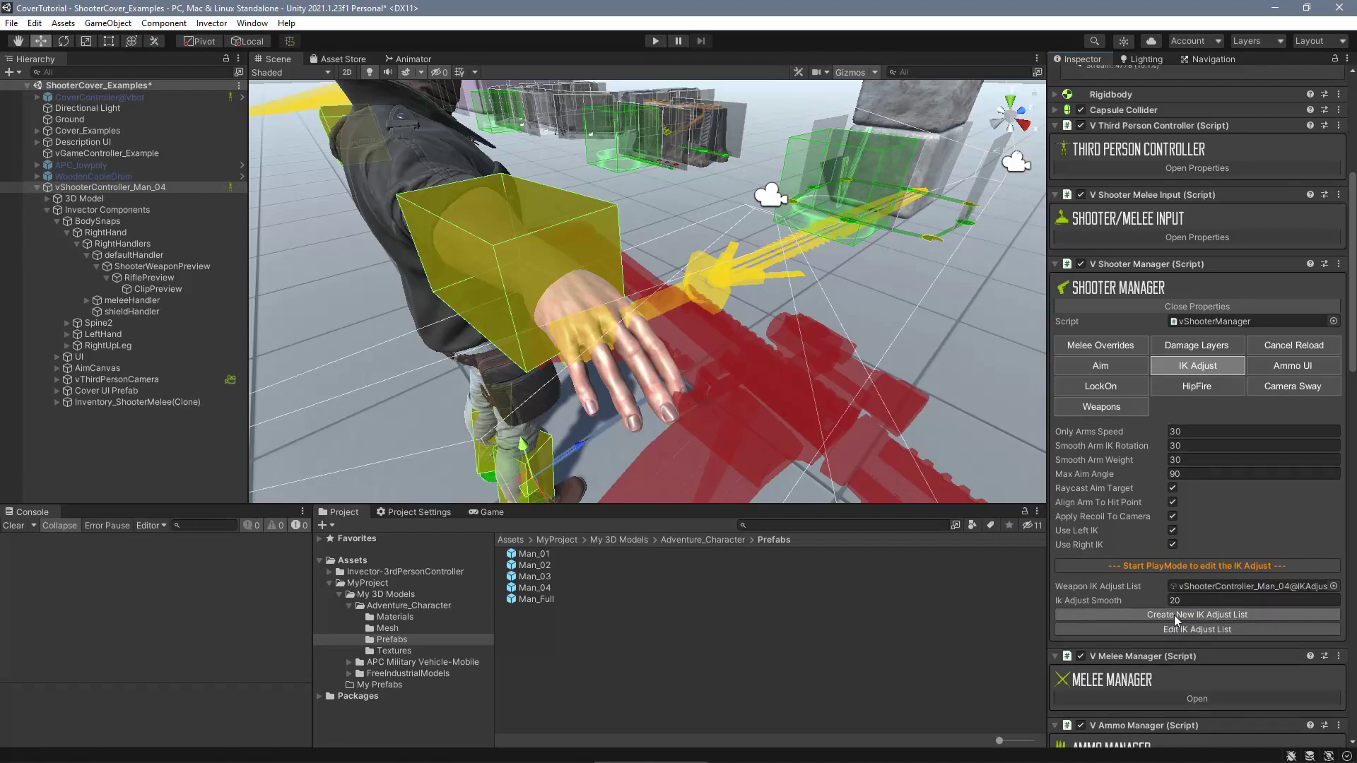
{"action": "left_click", "coordinate": [1210, 629]}
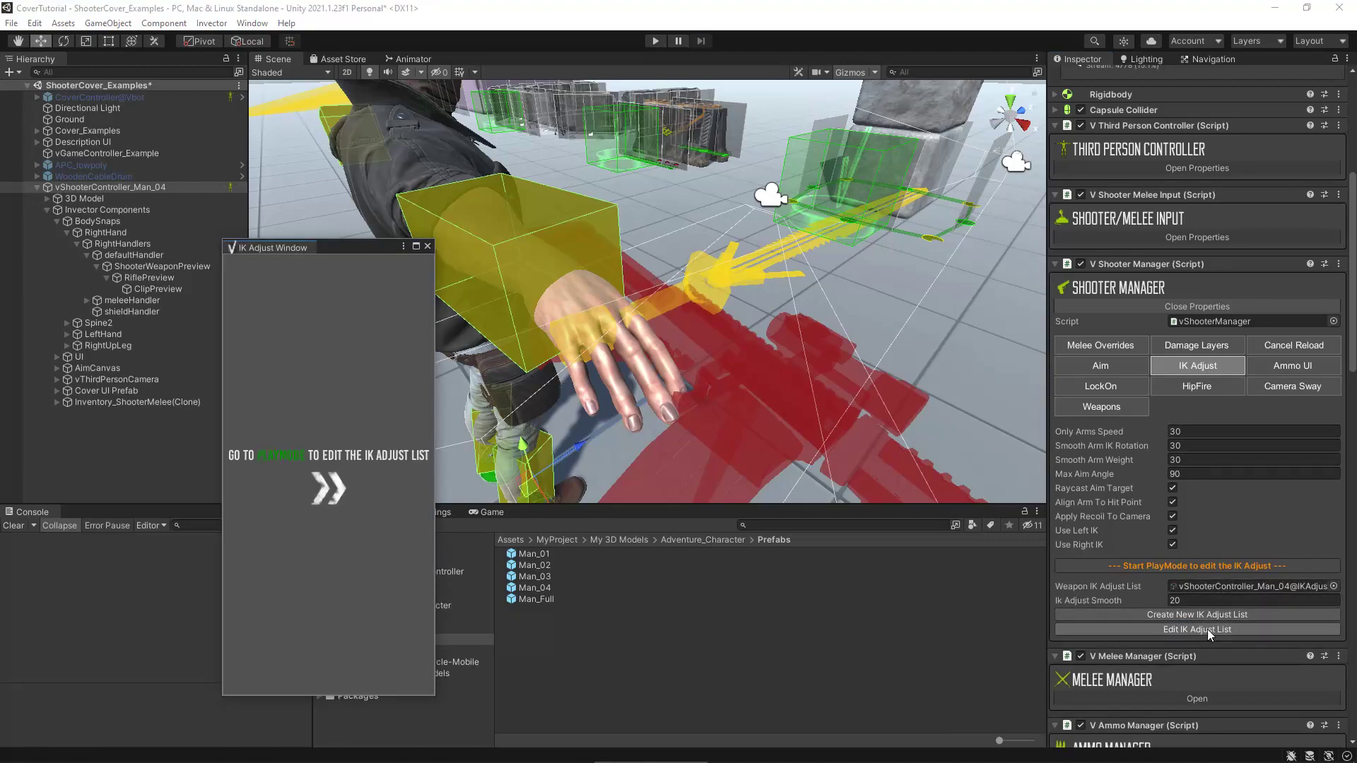
Dock the IK Adjust Window beside the Hierarchy and start Play mode.
{"action": "left_click_drag", "start_coordinate": [232, 218], "coordinate": [3, 195]}
{"action": "left_click_drag", "start_coordinate": [220, 244], "coordinate": [261, 245]}
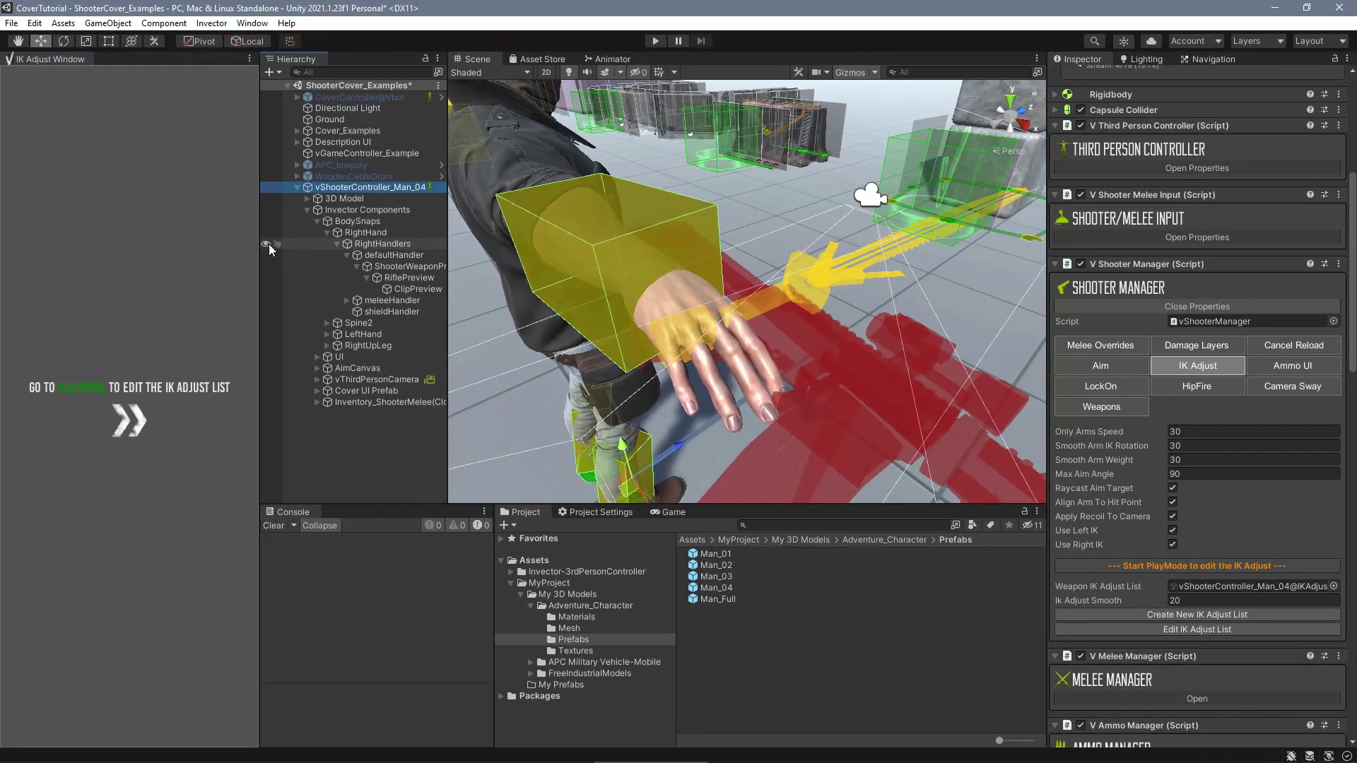
{"action": "key", "text": "ctrl+p"}
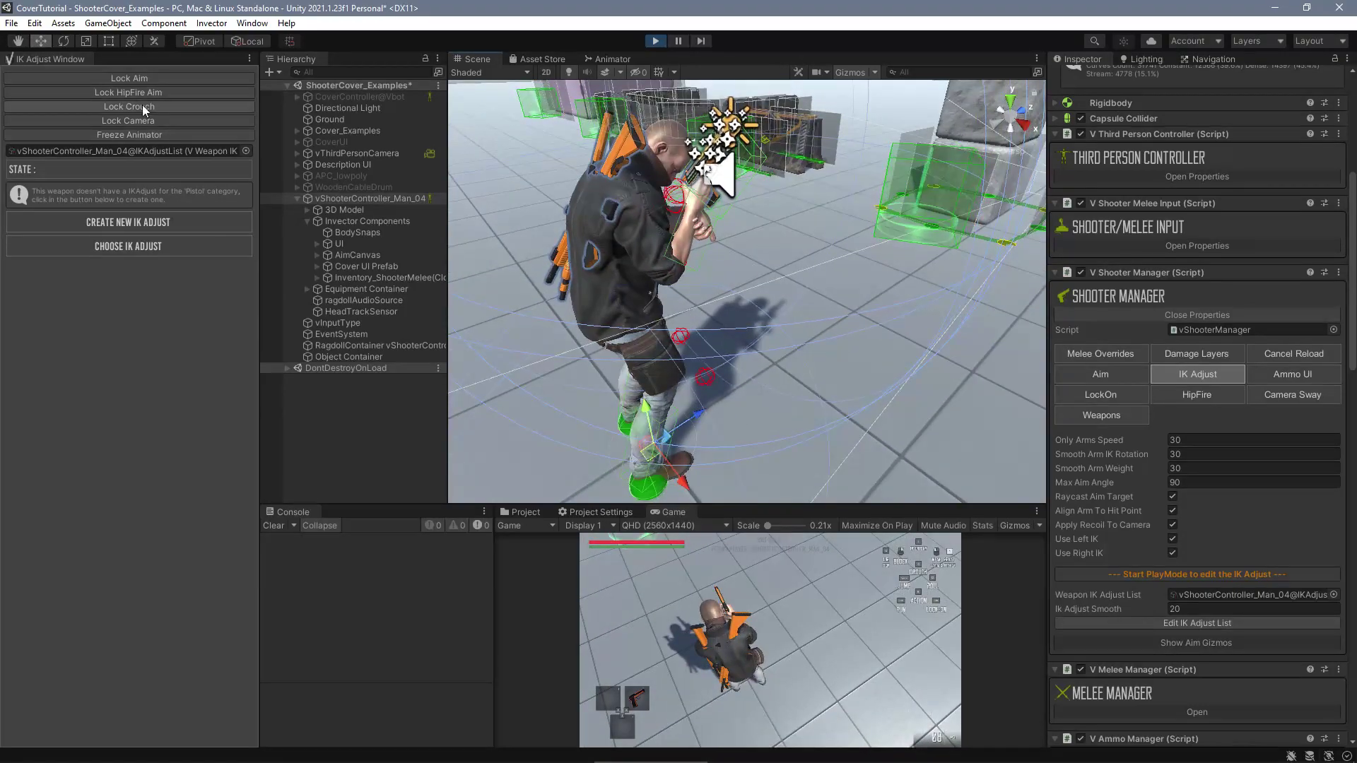
Lock the camera and create a new IK adjust for the pistol's standing state in the IK Adjust Window.
{"action": "left_click", "coordinate": [147, 121]}
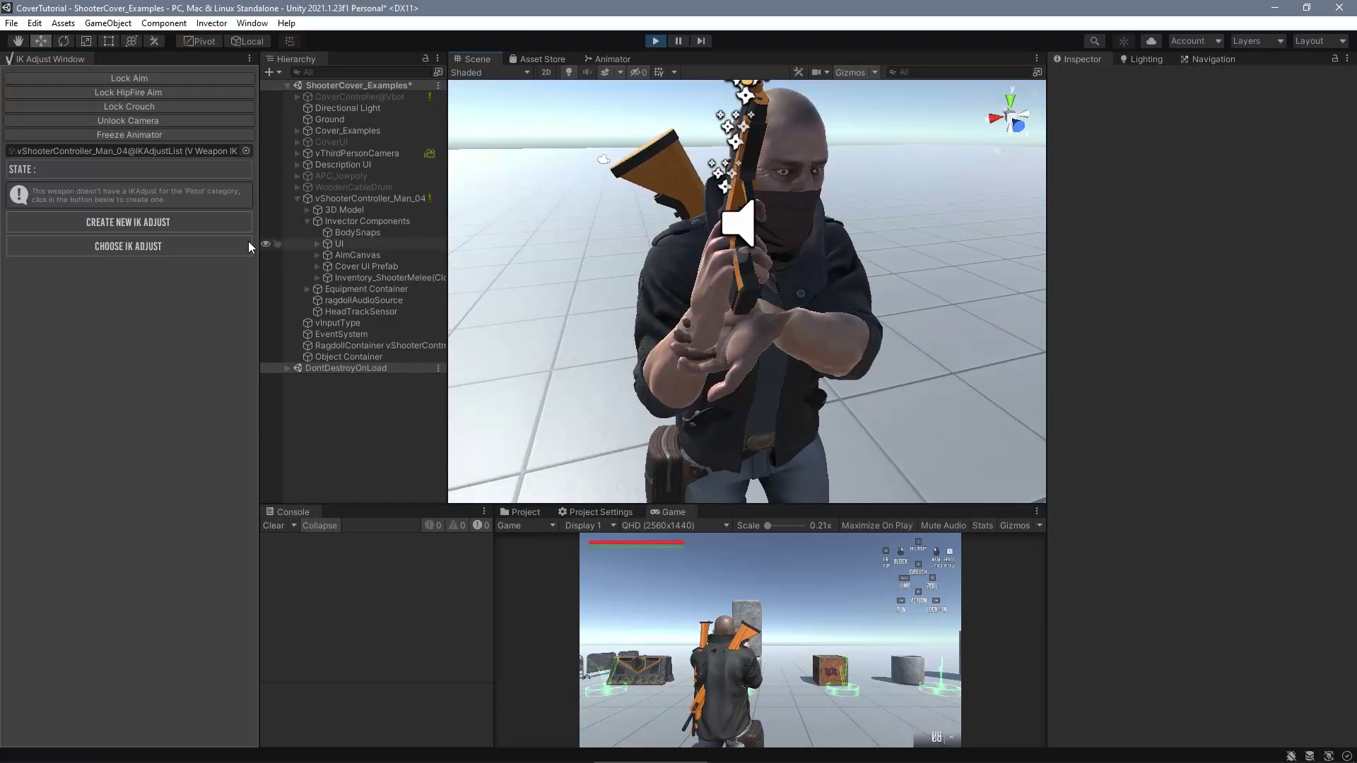
{"action": "left_click", "coordinate": [135, 223]}
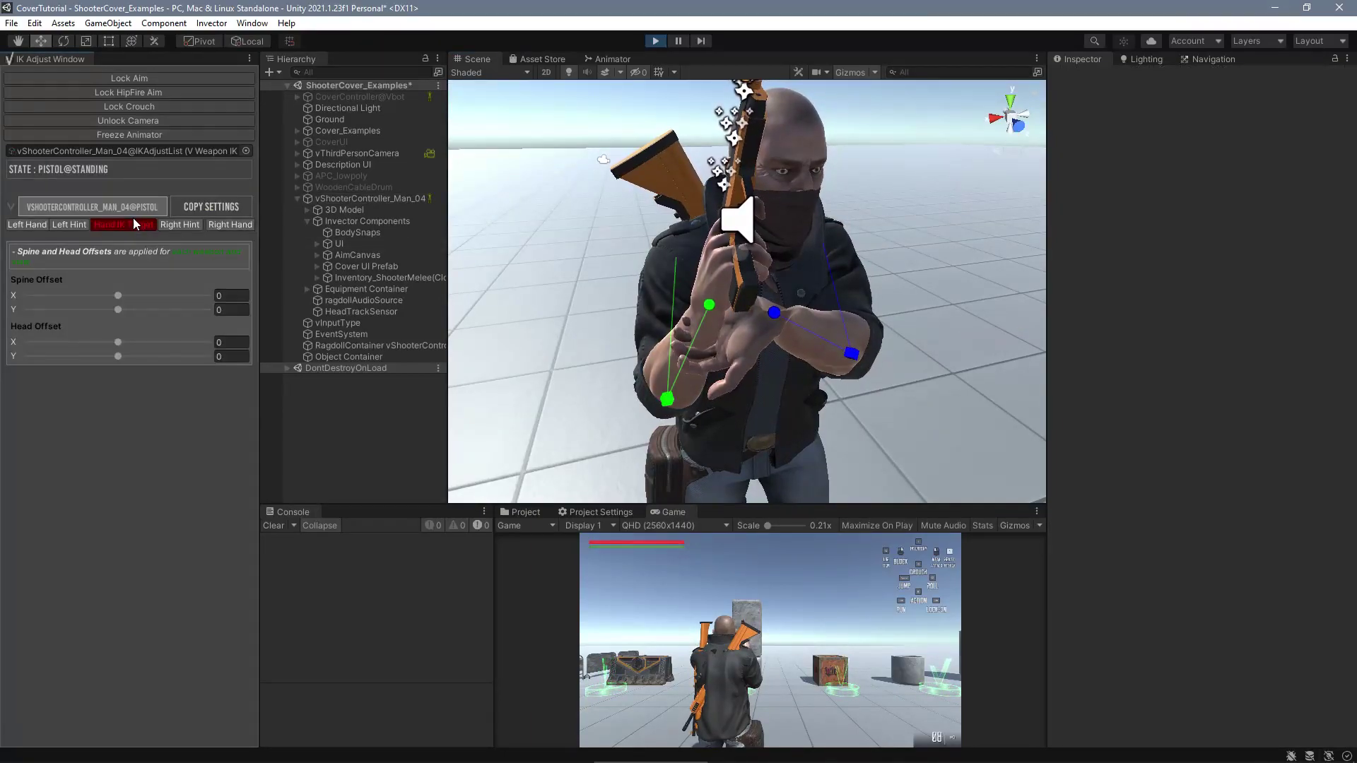
{"action": "left_click", "coordinate": [133, 226]}
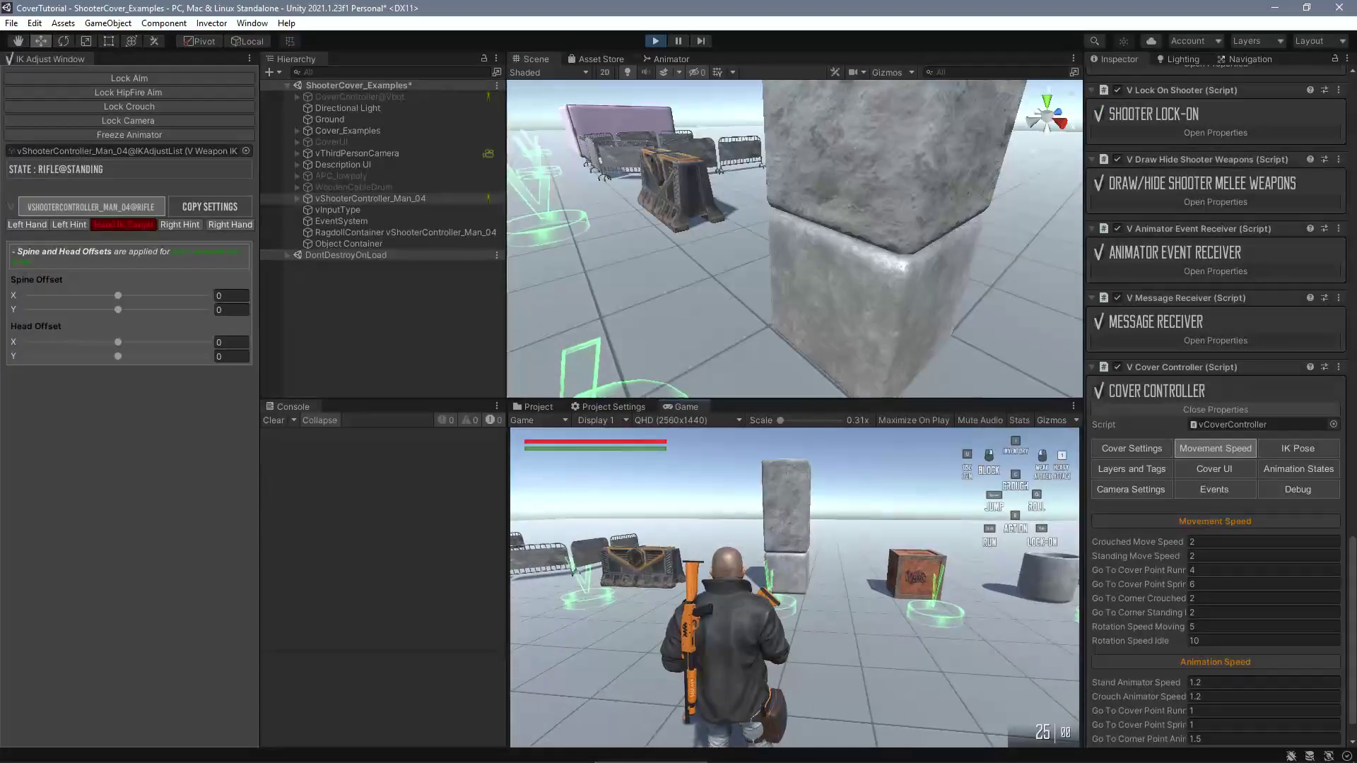
Move the character into standing cover at the stone pillar and show the Cover Controller's IK Pose settings.
{"action": "key", "text": "w"}
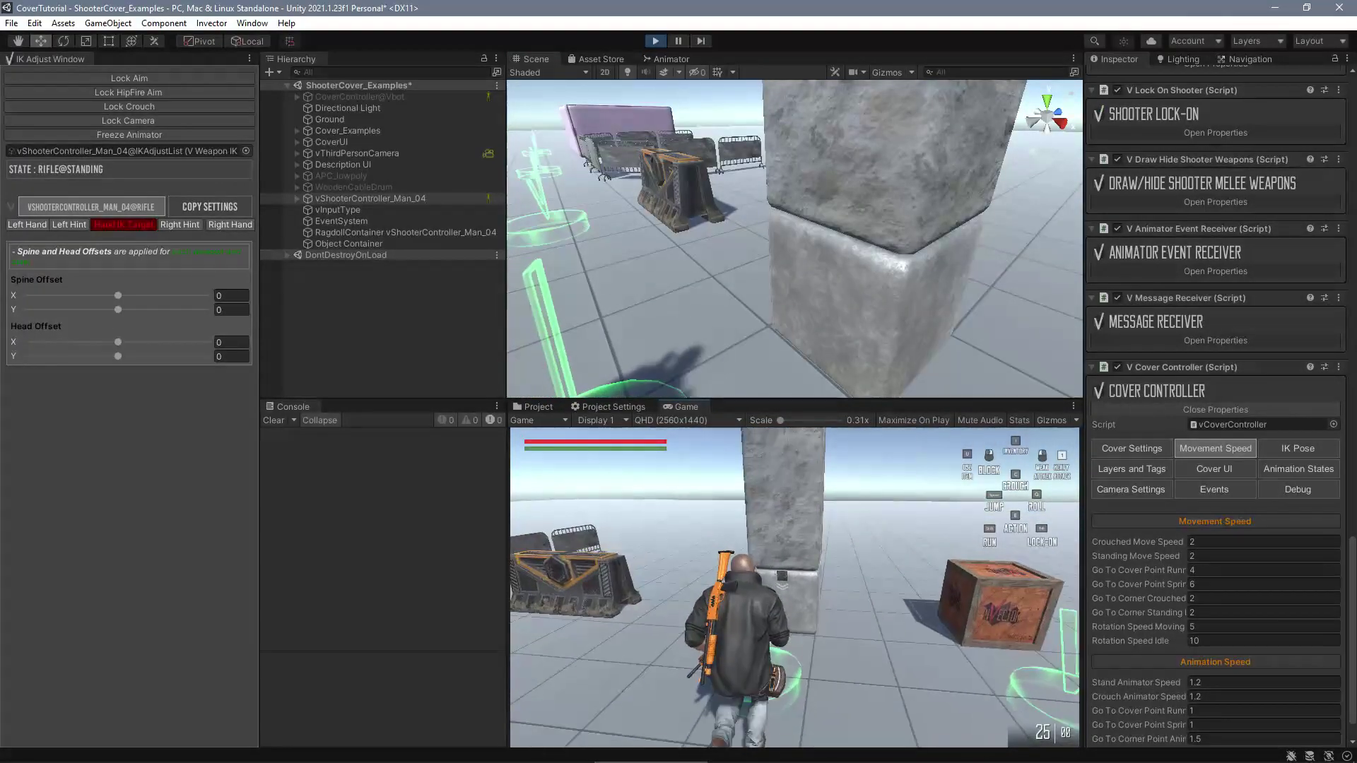
{"action": "key", "text": "e"}
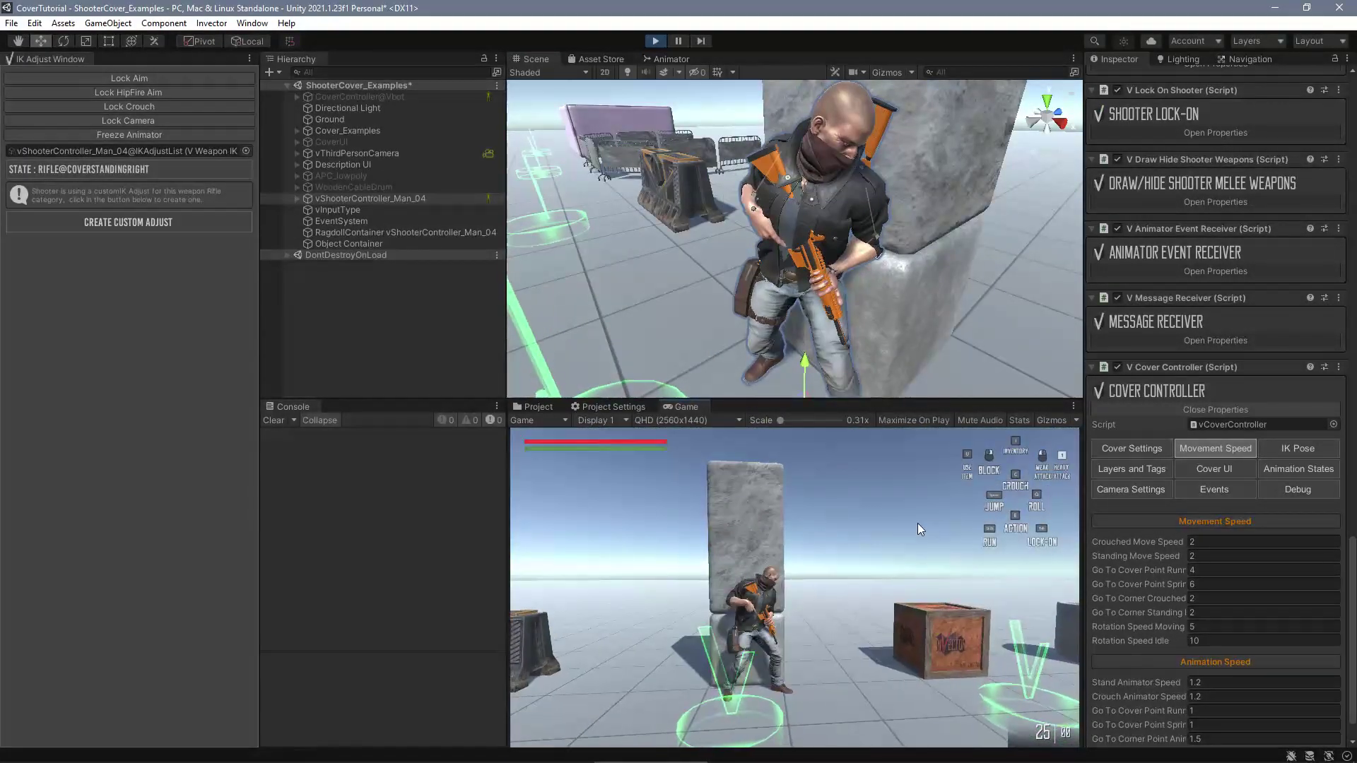
{"action": "left_click", "coordinate": [1262, 454]}
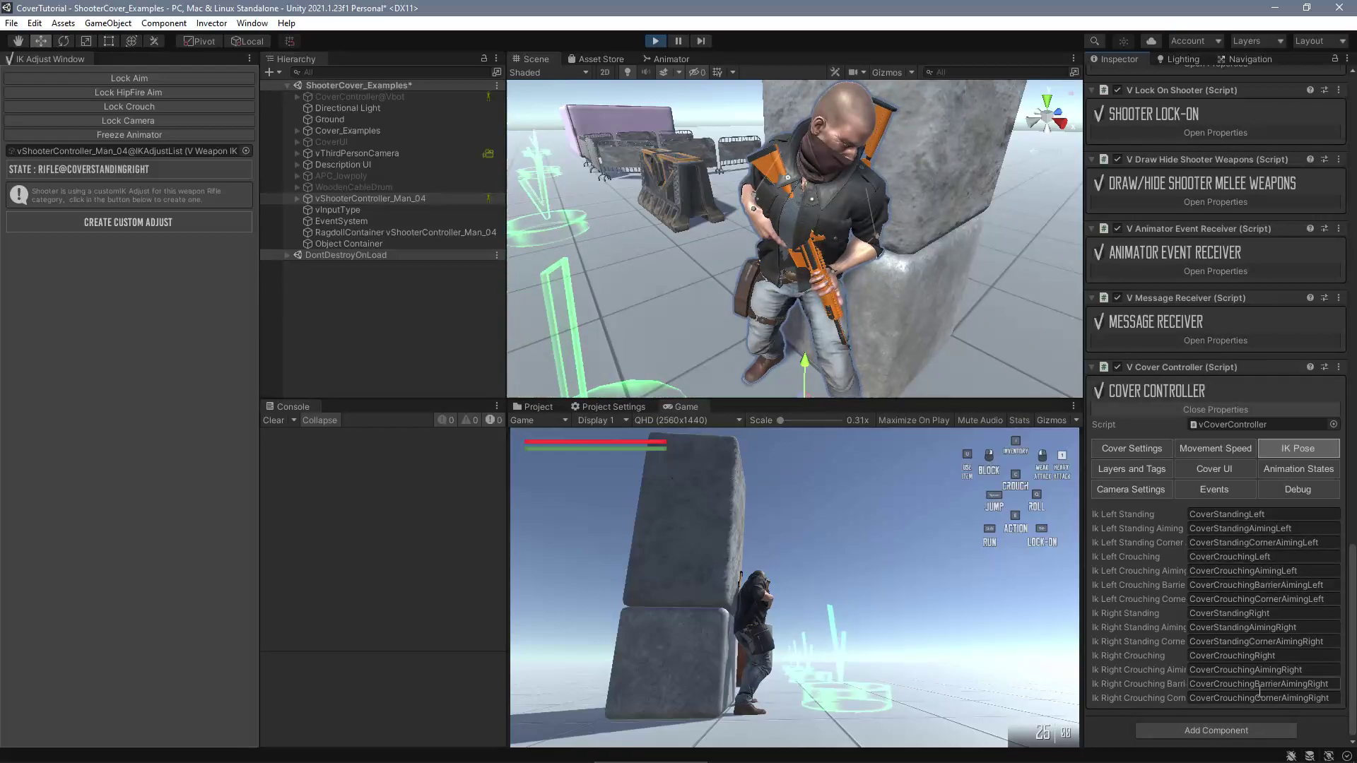
Create a custom adjust for the rifle's CoverStandingRight state and reposition the right hand outward from the body.
{"action": "left_click_drag", "start_coordinate": [913, 307], "coordinate": [871, 278], "text": "alt"}
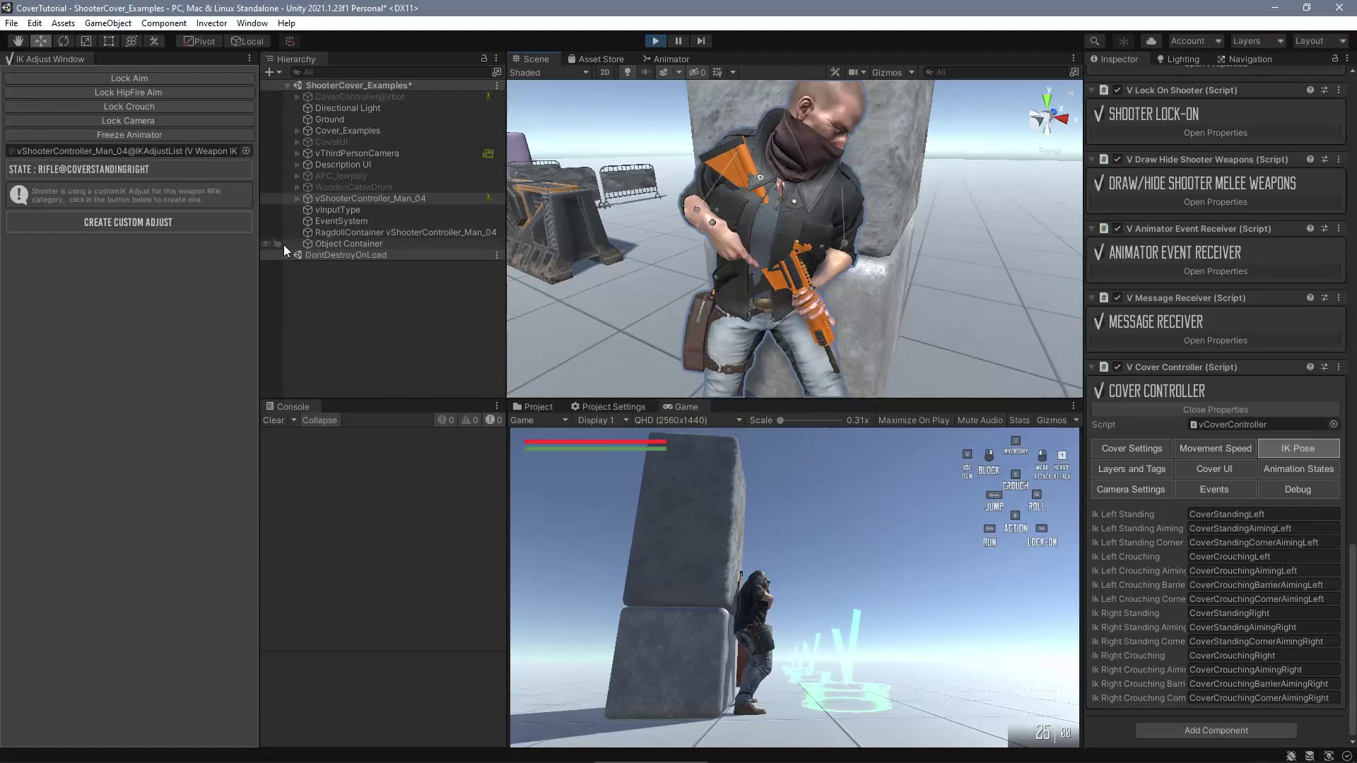
{"action": "left_click", "coordinate": [147, 222]}
{"action": "left_click", "coordinate": [713, 224]}
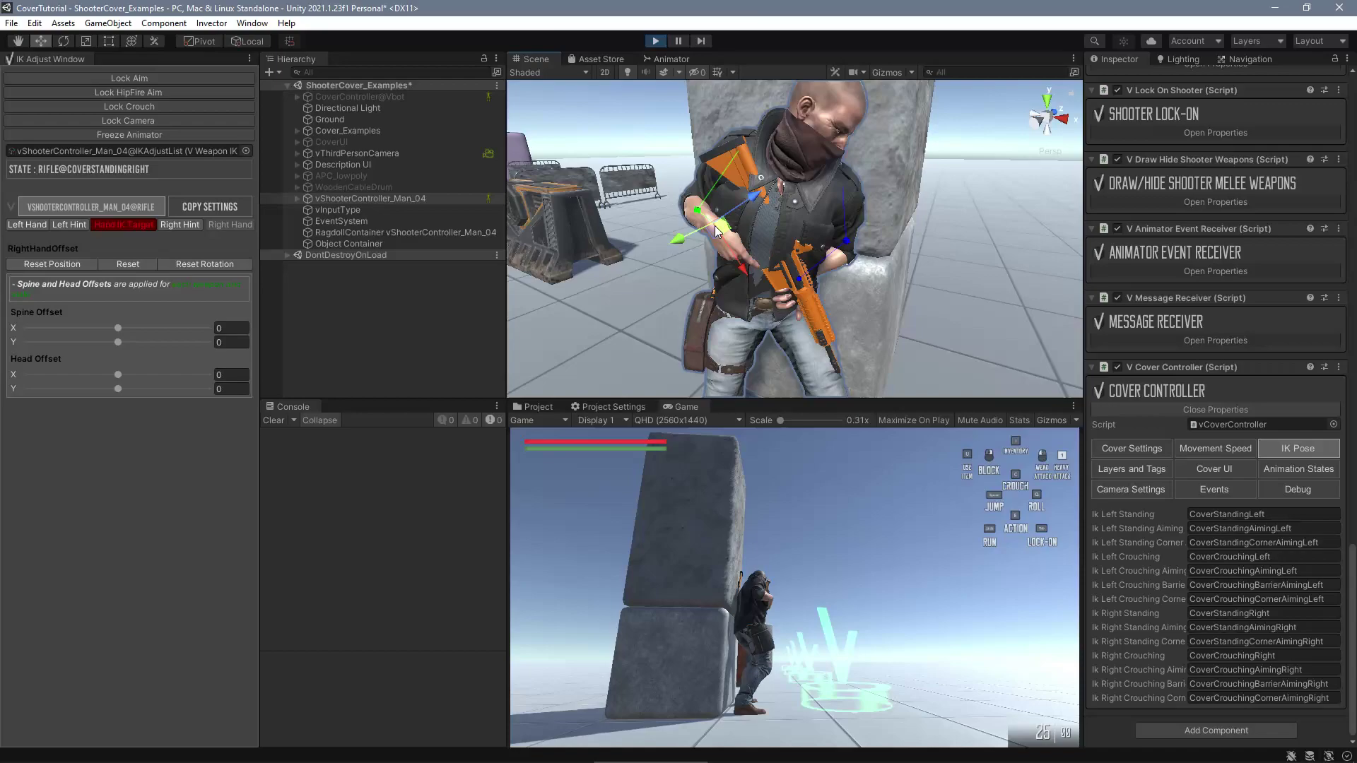
{"action": "left_click_drag", "start_coordinate": [682, 242], "coordinate": [663, 247]}
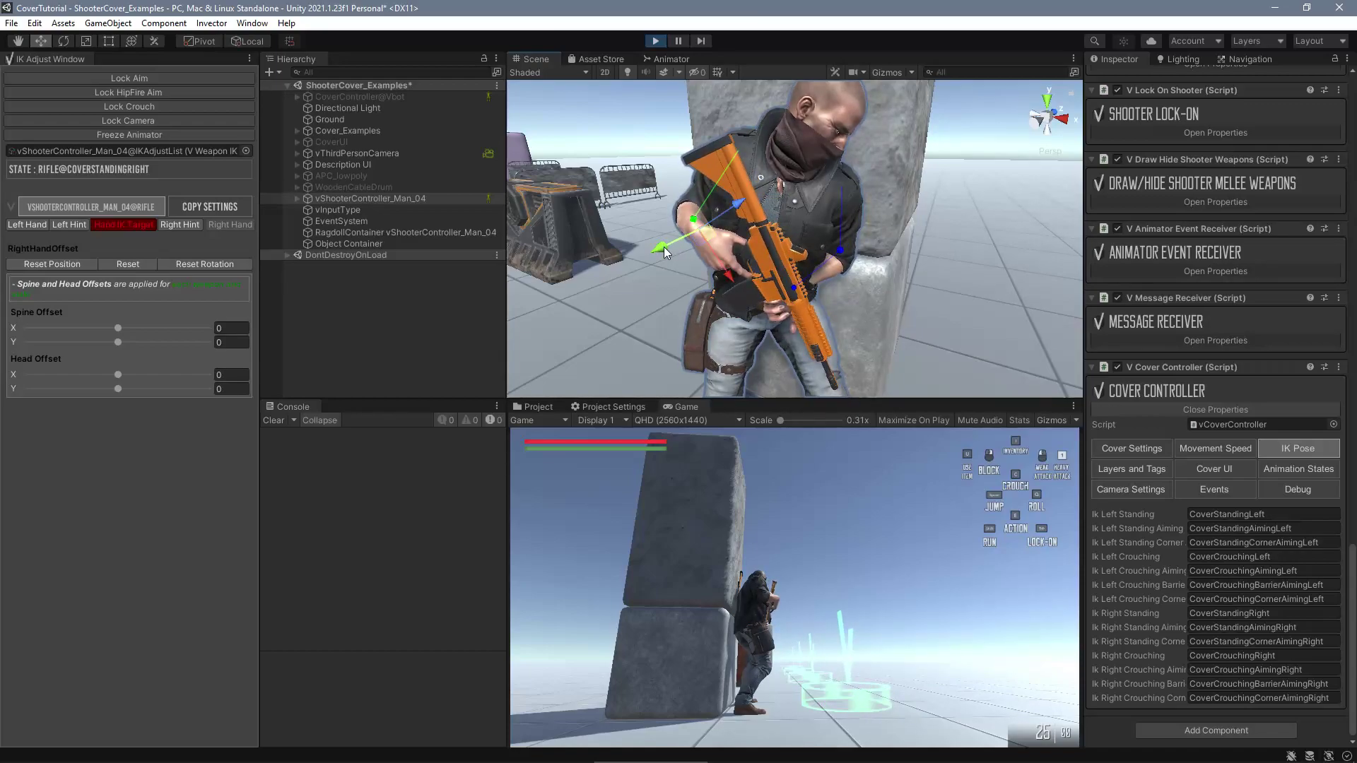
Turn the character to the left in cover, create a custom adjust for Rifle@CoverStandingLeft and reposition the right hand.
{"action": "left_click", "coordinate": [814, 480]}
{"action": "key", "text": "a"}
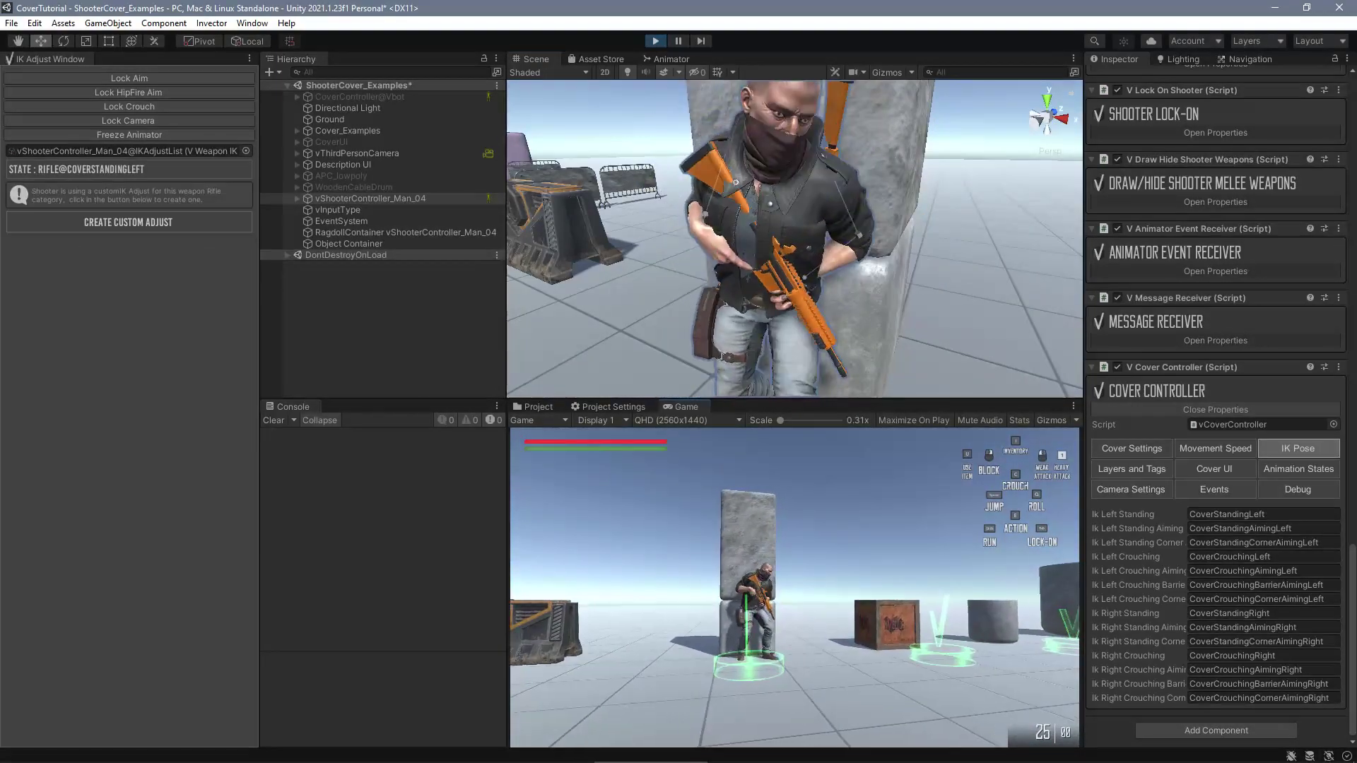
{"action": "key", "text": "Escape"}
{"action": "left_click_drag", "start_coordinate": [679, 240], "coordinate": [784, 230], "text": "alt"}
{"action": "left_click", "coordinate": [182, 222]}
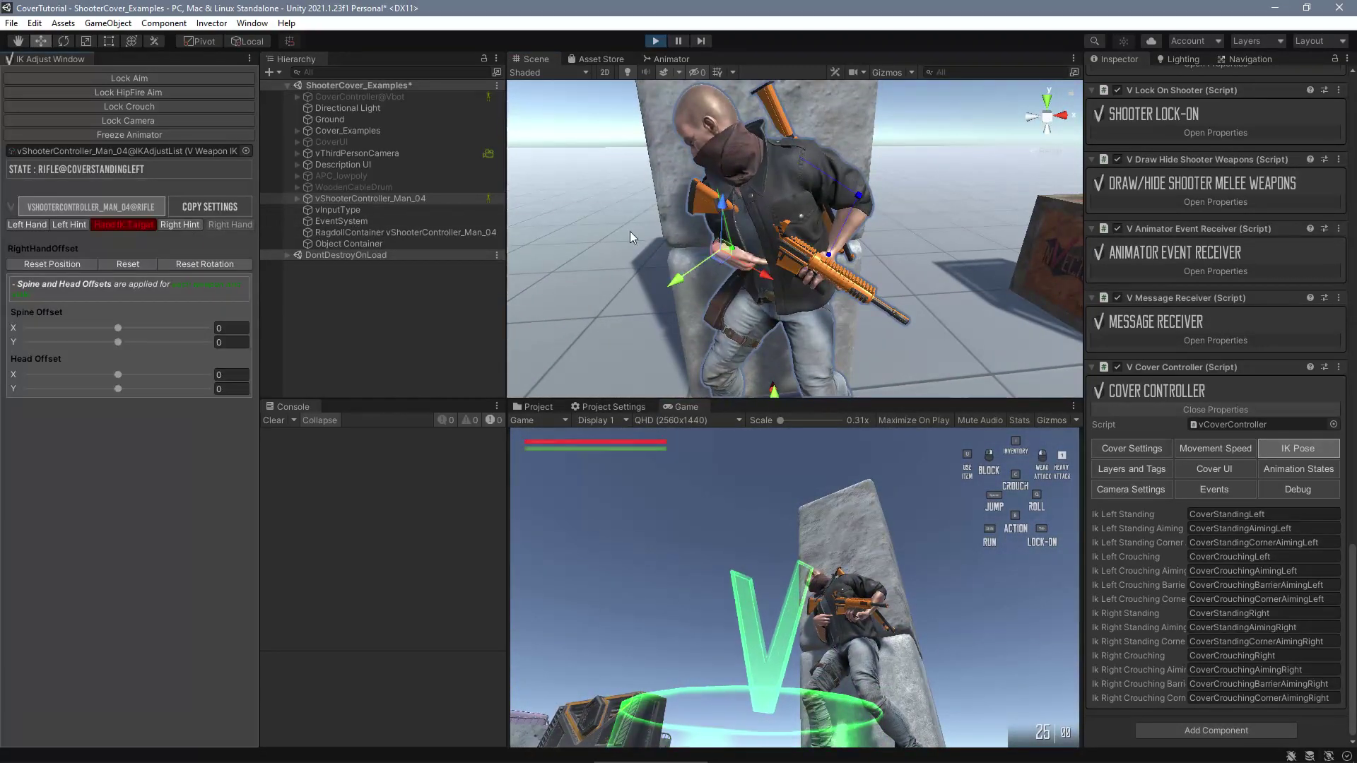
{"action": "left_click_drag", "start_coordinate": [726, 266], "coordinate": [761, 283]}
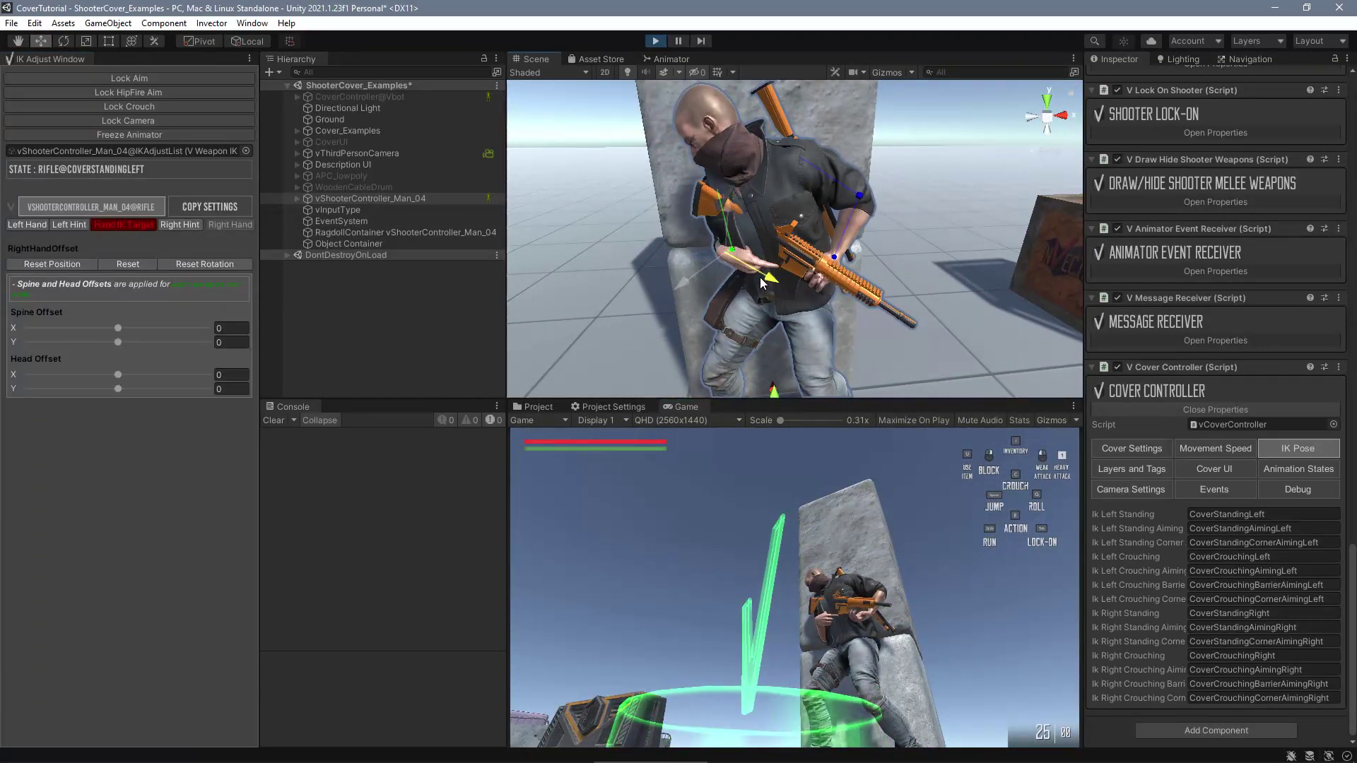
{"action": "left_click_drag", "start_coordinate": [629, 212], "coordinate": [789, 276], "text": "alt"}
{"action": "left_click_drag", "start_coordinate": [893, 306], "coordinate": [803, 268], "text": "alt"}
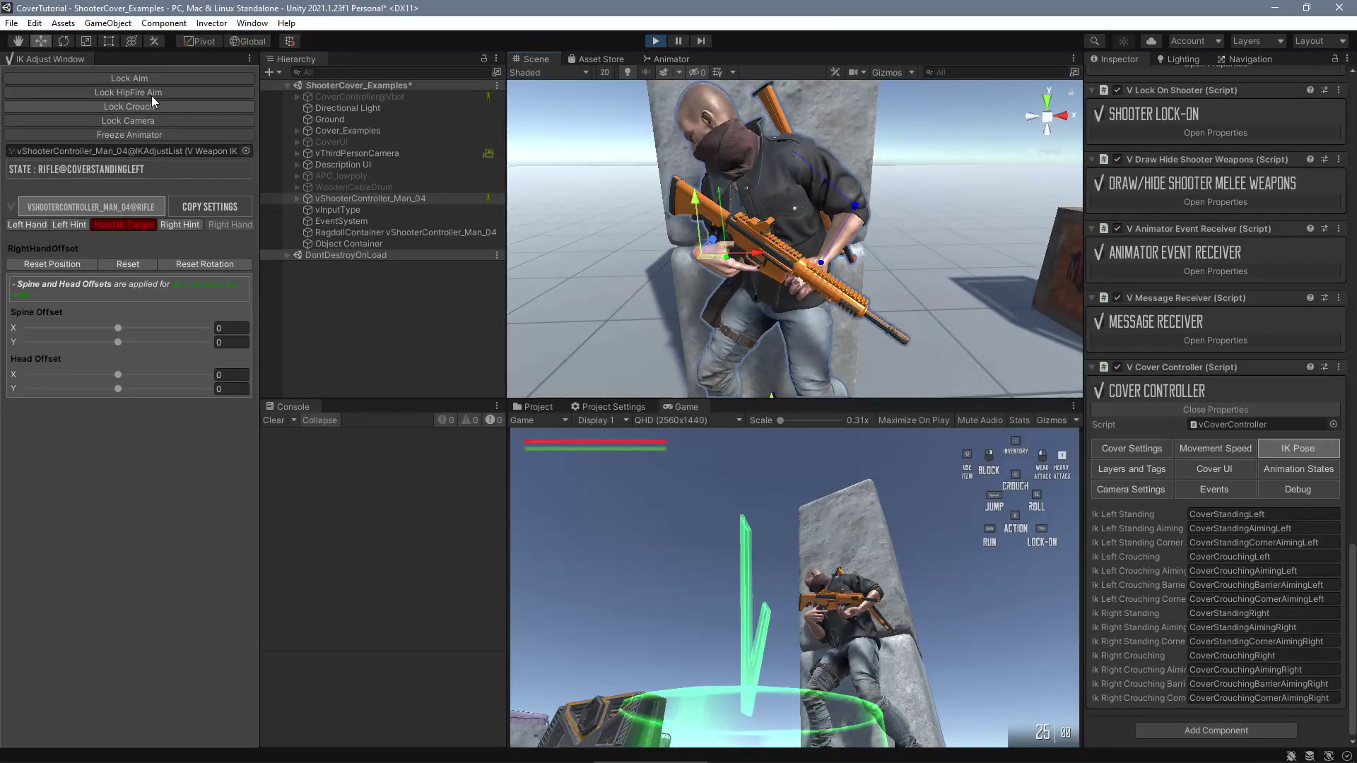
Check the rifle poses when aiming around the pillar's right corner and when returning to standing cover.
{"action": "right_click", "coordinate": [794, 587]}
{"action": "right_click", "coordinate": [794, 587]}
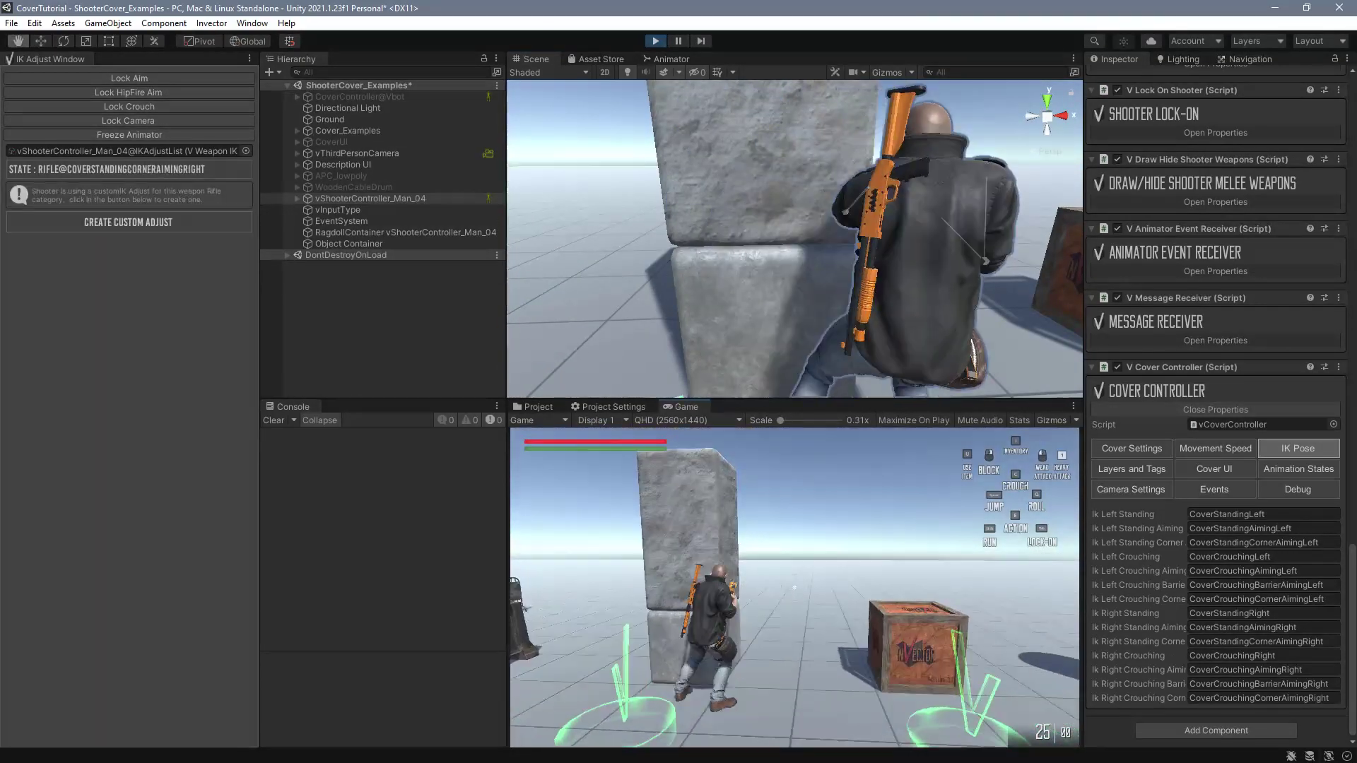
{"action": "key", "text": "z"}
{"action": "key", "text": "z"}
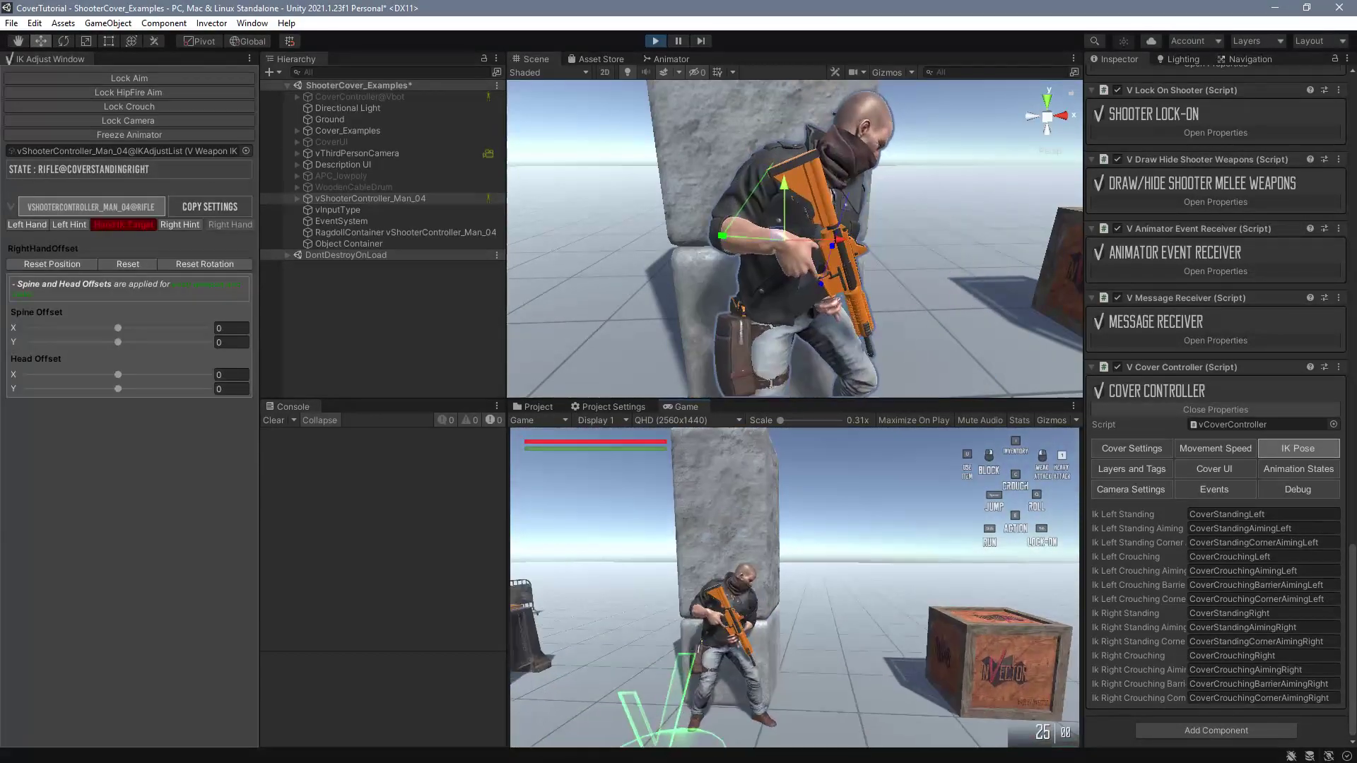
{"action": "key", "text": "Escape"}
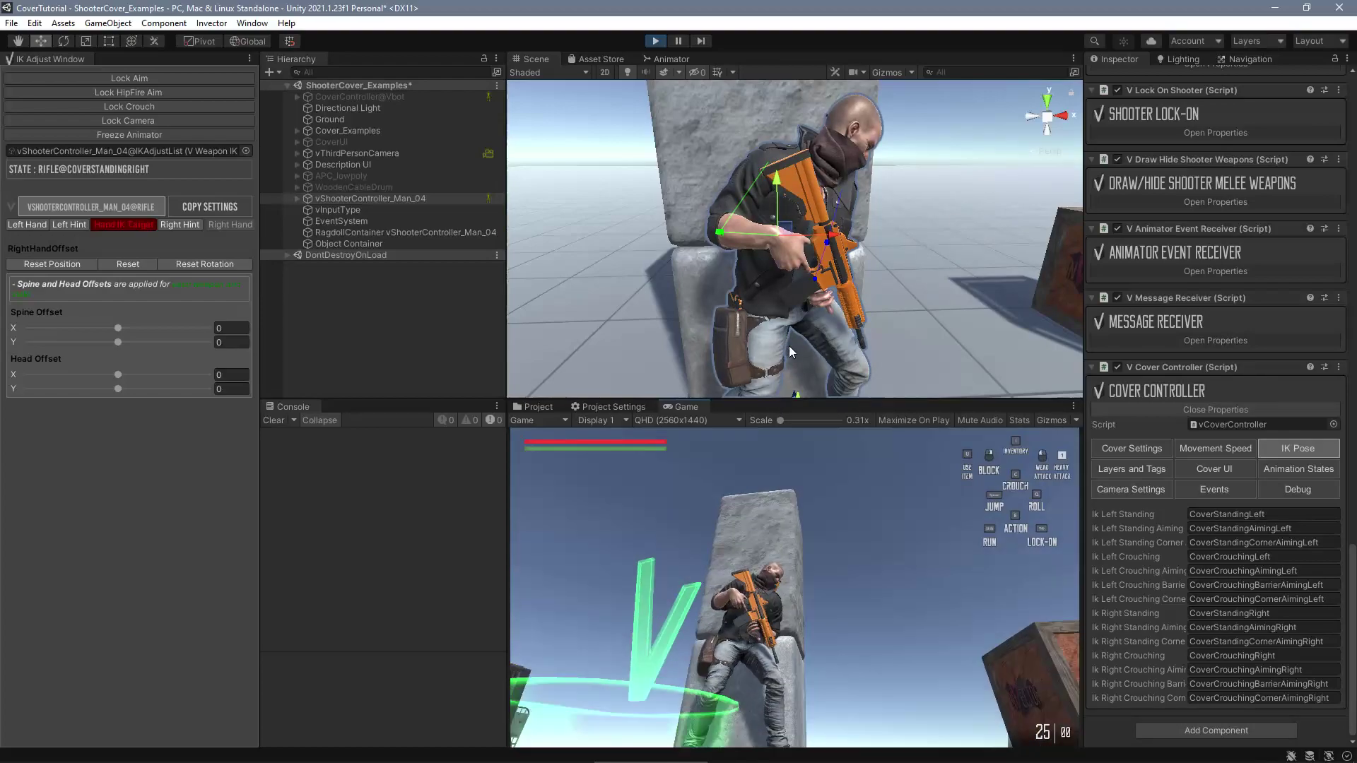
{"action": "left_click", "coordinate": [733, 291]}
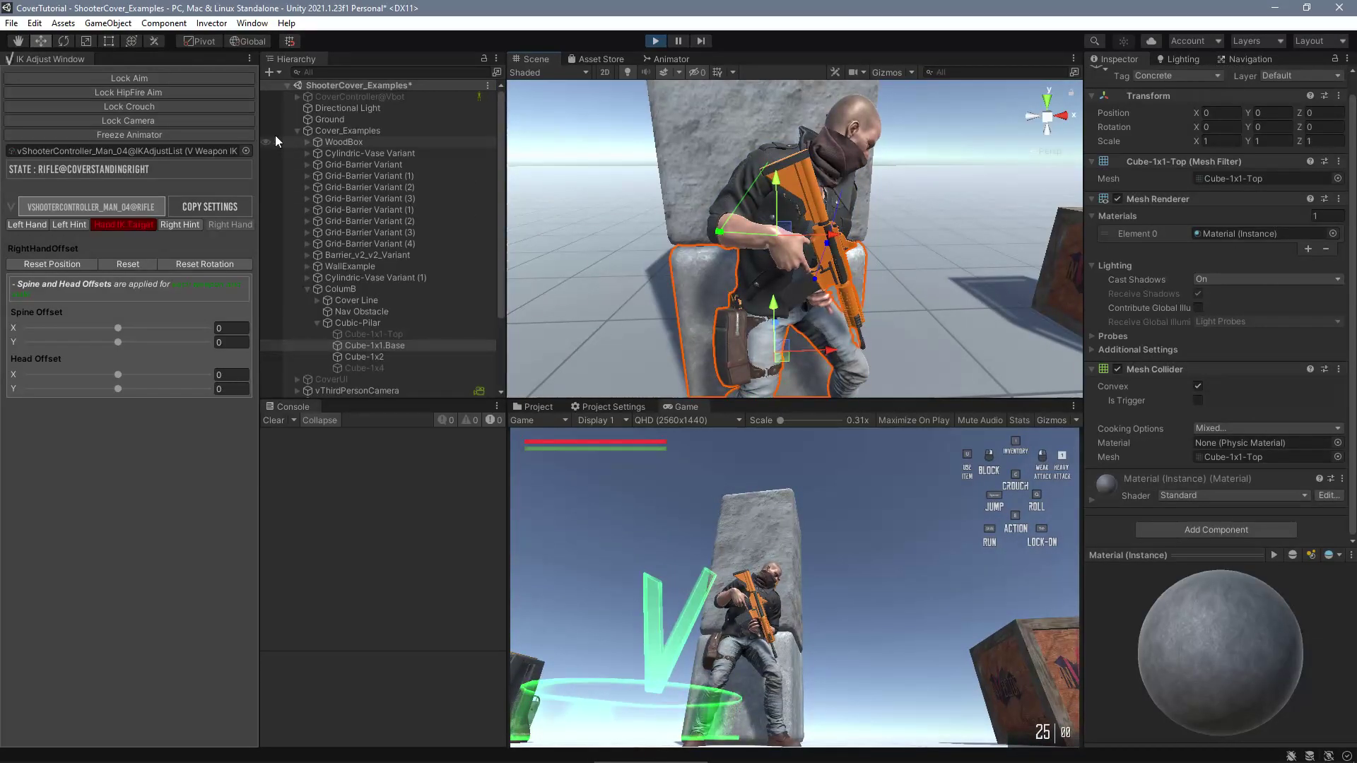
Lock the aim and camera, move to the pillar's right corner and create a custom adjust for Rifle@CoverStandingCornerAimingRight.
{"action": "left_click", "coordinate": [169, 78]}
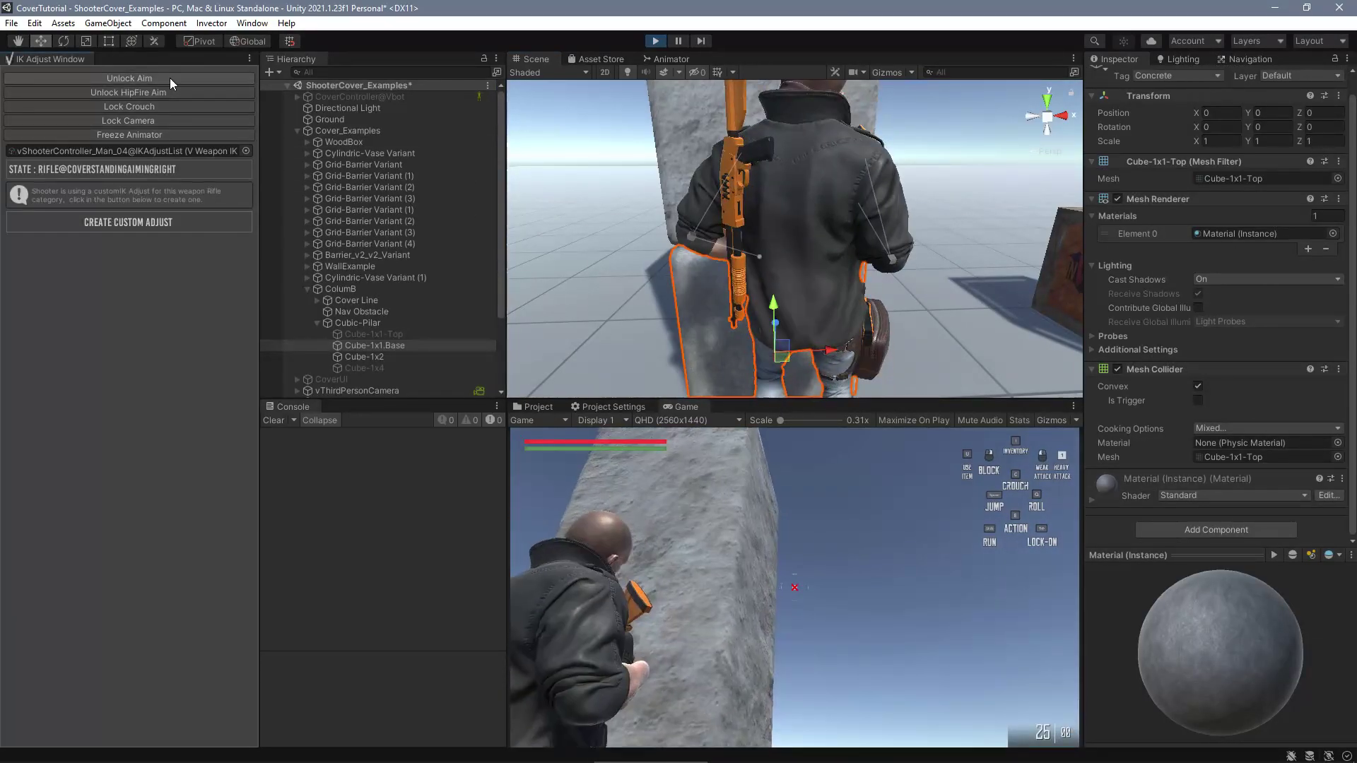
{"action": "left_click", "coordinate": [157, 118]}
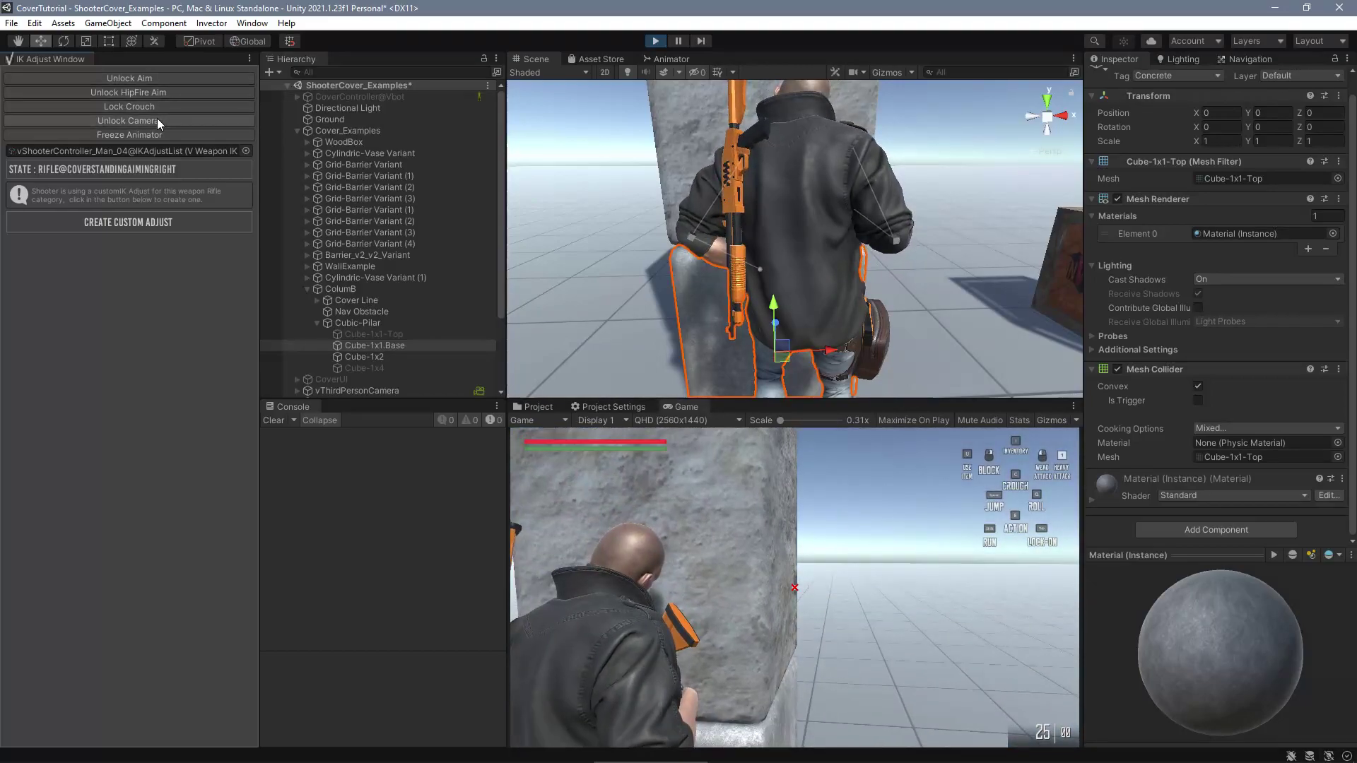
{"action": "left_click", "coordinate": [639, 533]}
{"action": "key", "text": "d"}
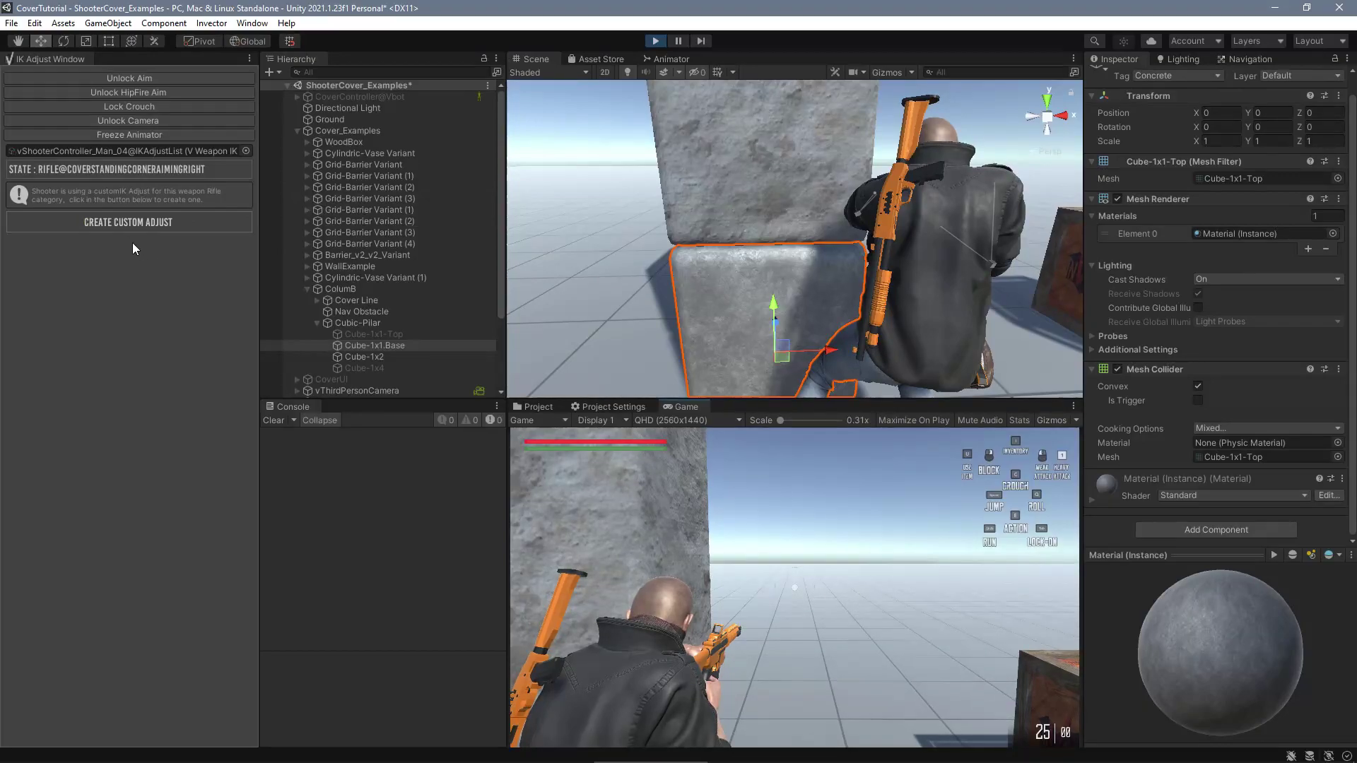
{"action": "left_click", "coordinate": [138, 220]}
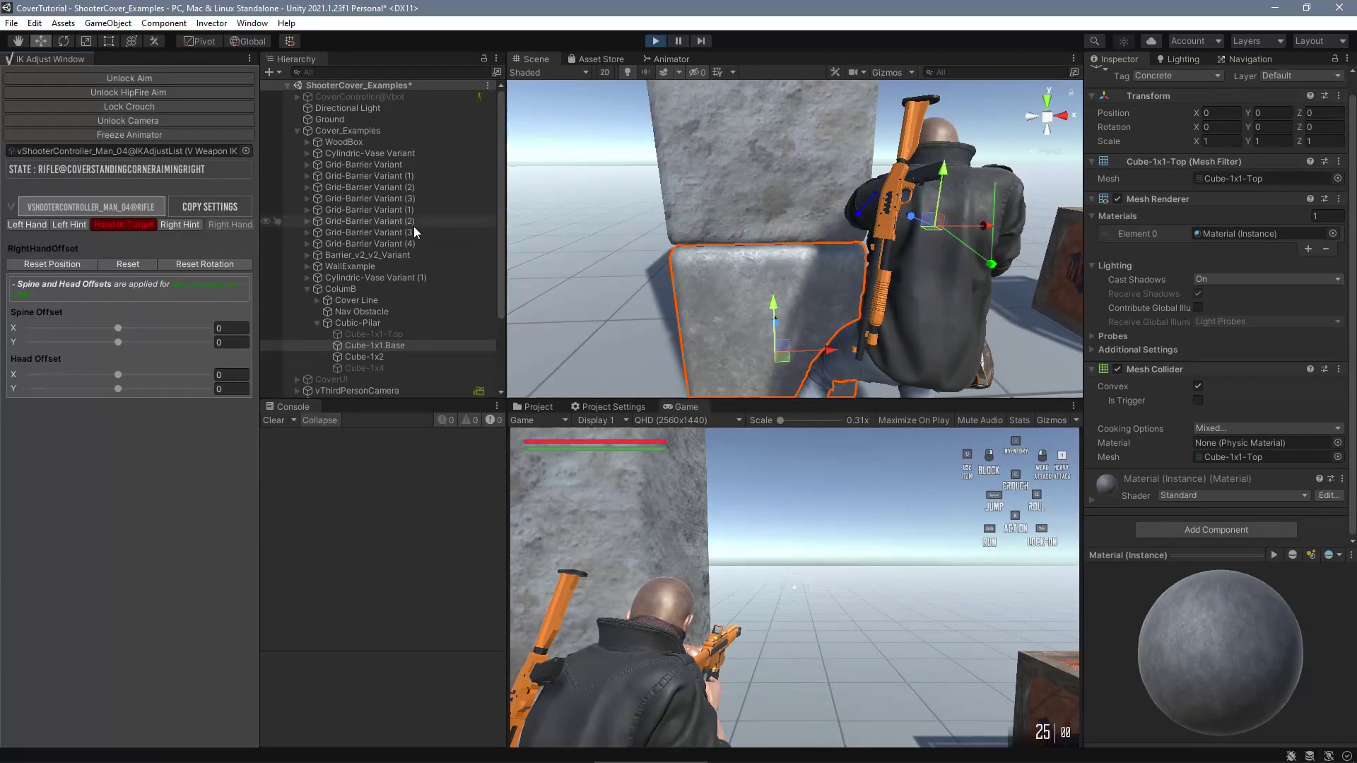
Adjust the right hand's rotation and position for the rifle's standing corner aiming pose.
{"action": "left_click_drag", "start_coordinate": [622, 233], "coordinate": [701, 247], "text": "alt"}
{"action": "key", "text": "e"}
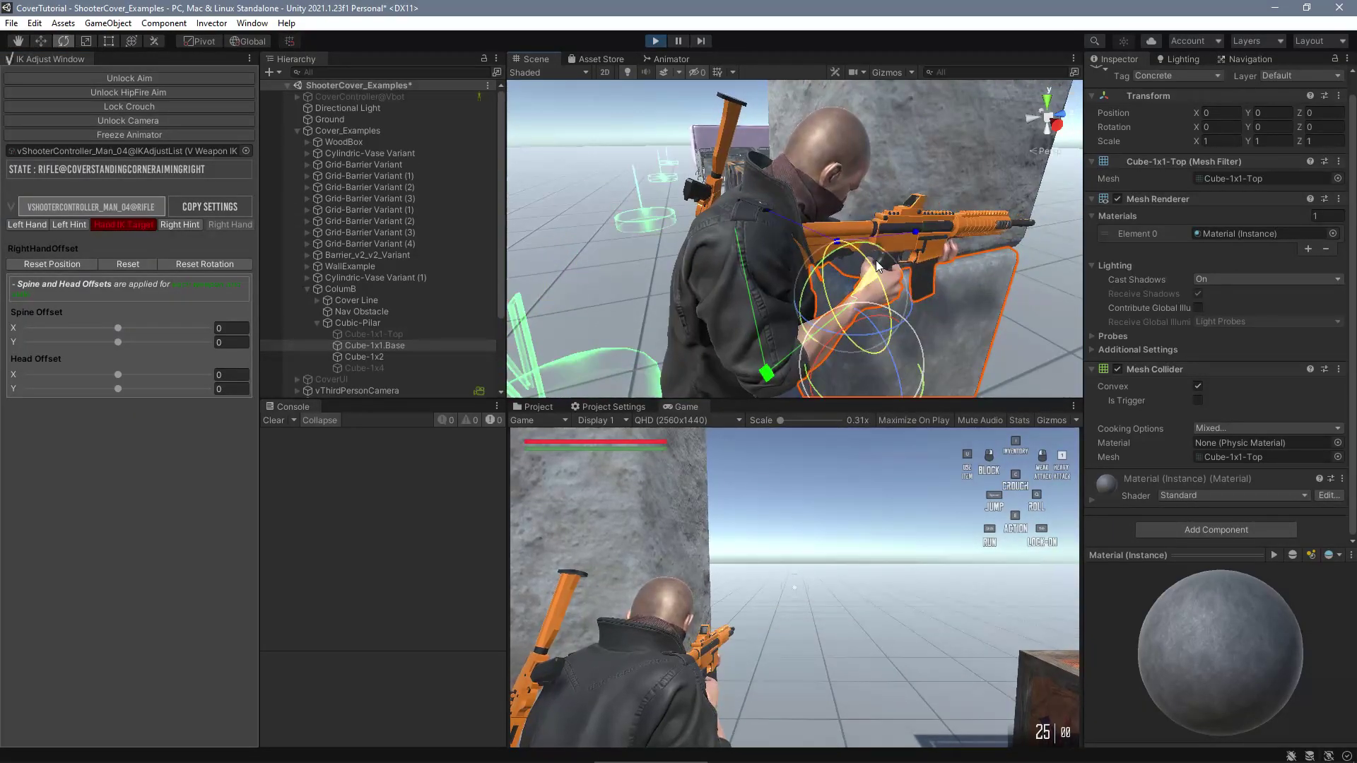
{"action": "left_click_drag", "start_coordinate": [851, 283], "coordinate": [784, 304], "text": "alt"}
{"action": "left_click", "coordinate": [726, 183]}
{"action": "key", "text": "w"}
{"action": "left_click_drag", "start_coordinate": [798, 297], "coordinate": [710, 283]}
{"action": "key", "text": "w"}
{"action": "left_click_drag", "start_coordinate": [710, 283], "coordinate": [544, 303], "text": "alt"}
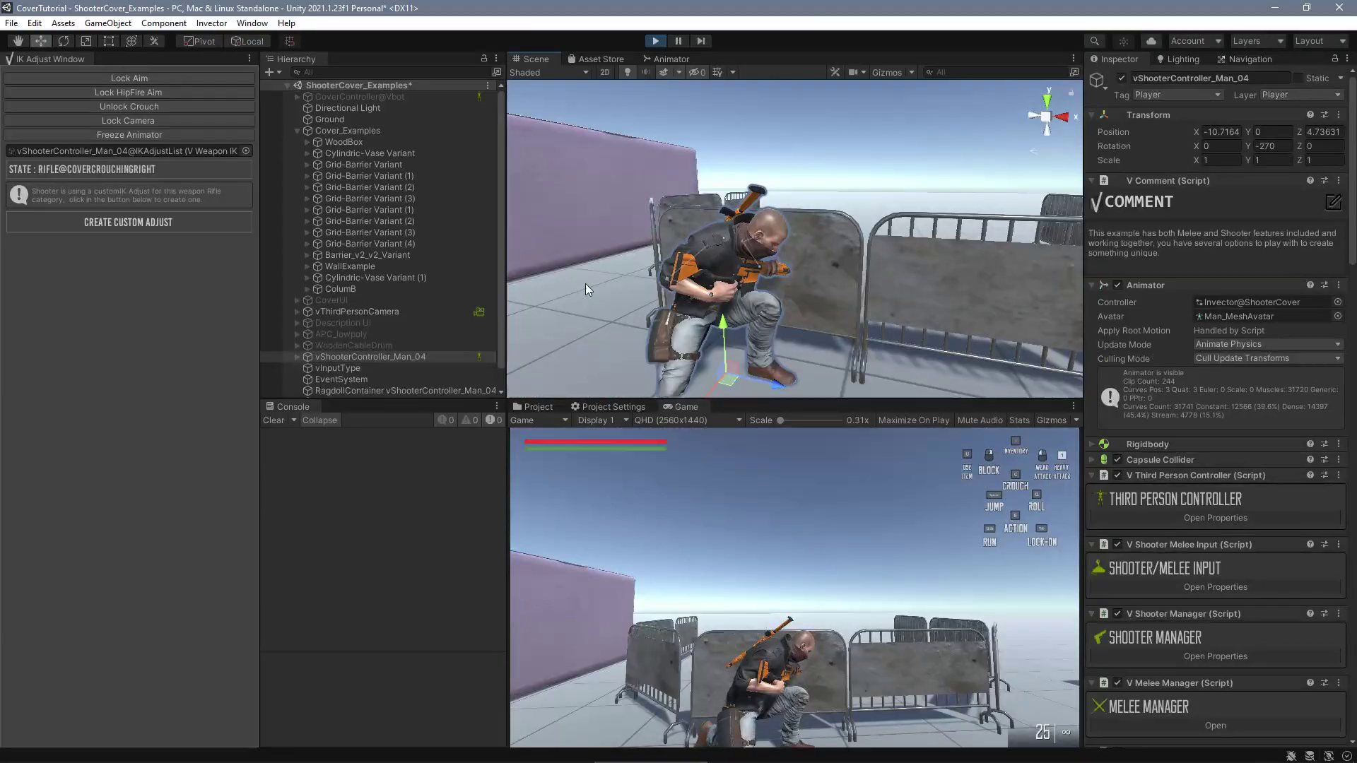
Aim the rifle over the grid barrier while crouching and create a custom adjust for the CoverCrouchingBarrierAimingRight state.
{"action": "right_click", "coordinate": [155, 96]}
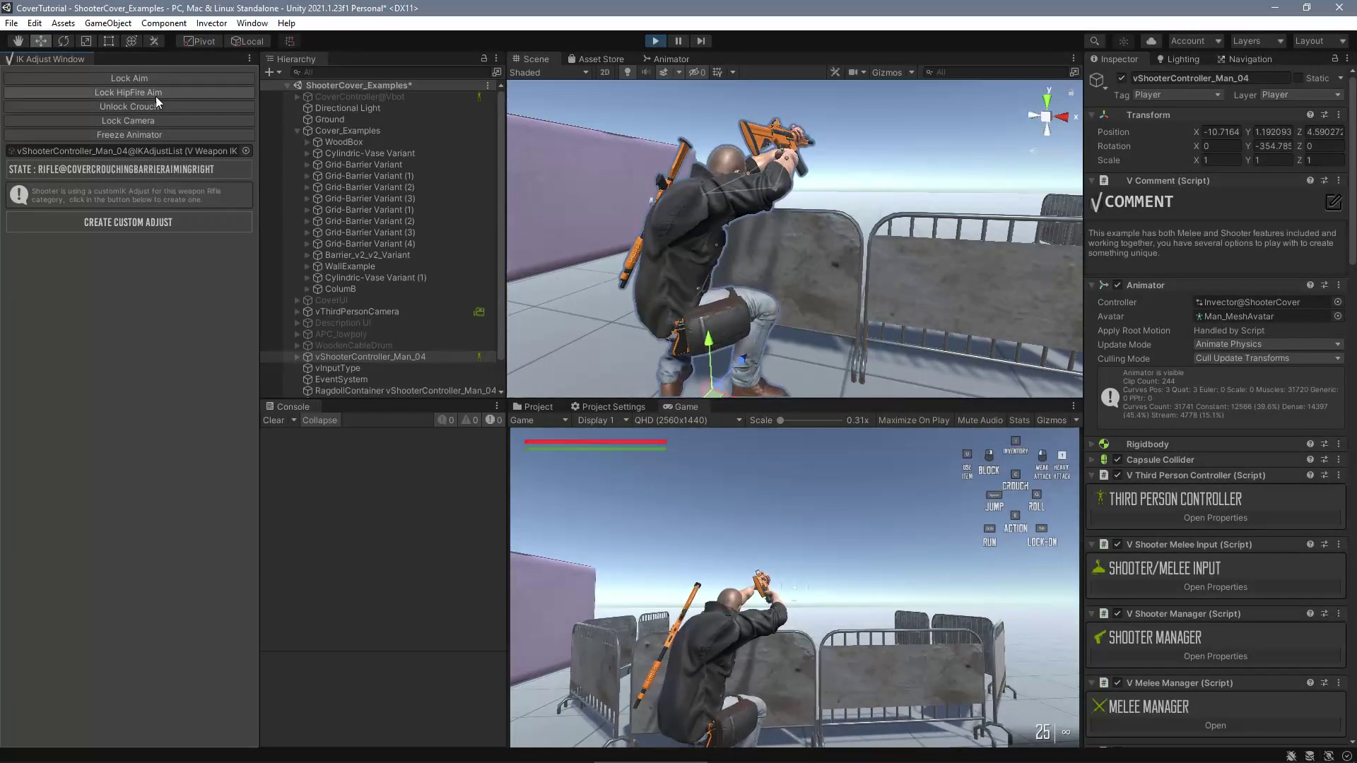
{"action": "left_click_drag", "start_coordinate": [808, 123], "coordinate": [857, 254], "text": "alt"}
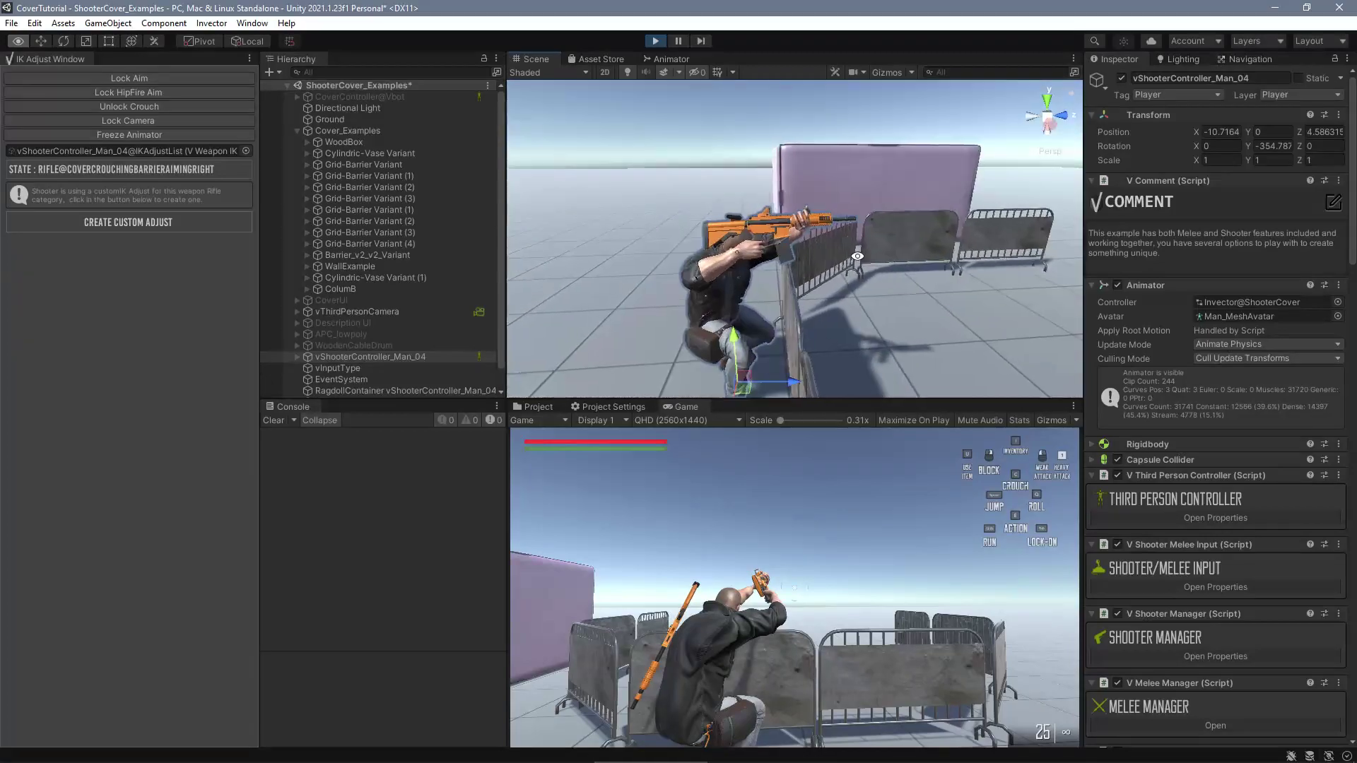
{"action": "left_click", "coordinate": [141, 223]}
{"action": "left_click_drag", "start_coordinate": [624, 272], "coordinate": [1166, 214], "text": "alt"}
Adjust the hand offsets for the crouching barrier aiming pose, rotate the right hand, and test-fire the rifle.
{"action": "left_click", "coordinate": [851, 278]}
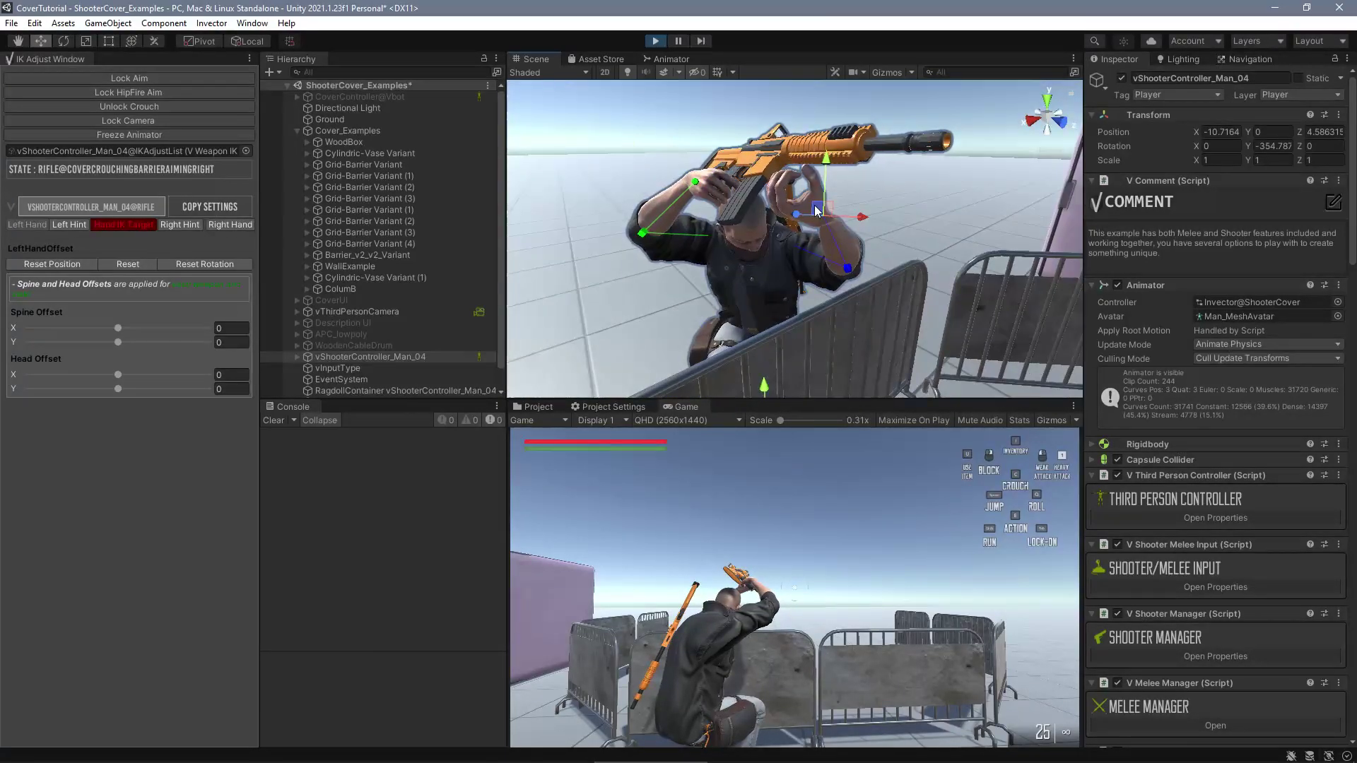
{"action": "scroll", "coordinate": [777, 211], "scroll_direction": "up", "scroll_amount": 3}
{"action": "scroll", "coordinate": [755, 208], "scroll_direction": "down", "scroll_amount": 4}
{"action": "key", "text": "e"}
{"action": "mouse_move", "coordinate": [771, 212]}
{"action": "left_mouse_down"}
{"action": "mouse_move", "coordinate": [769, 186]}
{"action": "mouse_move", "coordinate": [643, 204]}
{"action": "mouse_move", "coordinate": [770, 234]}
{"action": "left_mouse_up"}
{"action": "left_click", "coordinate": [787, 552]}
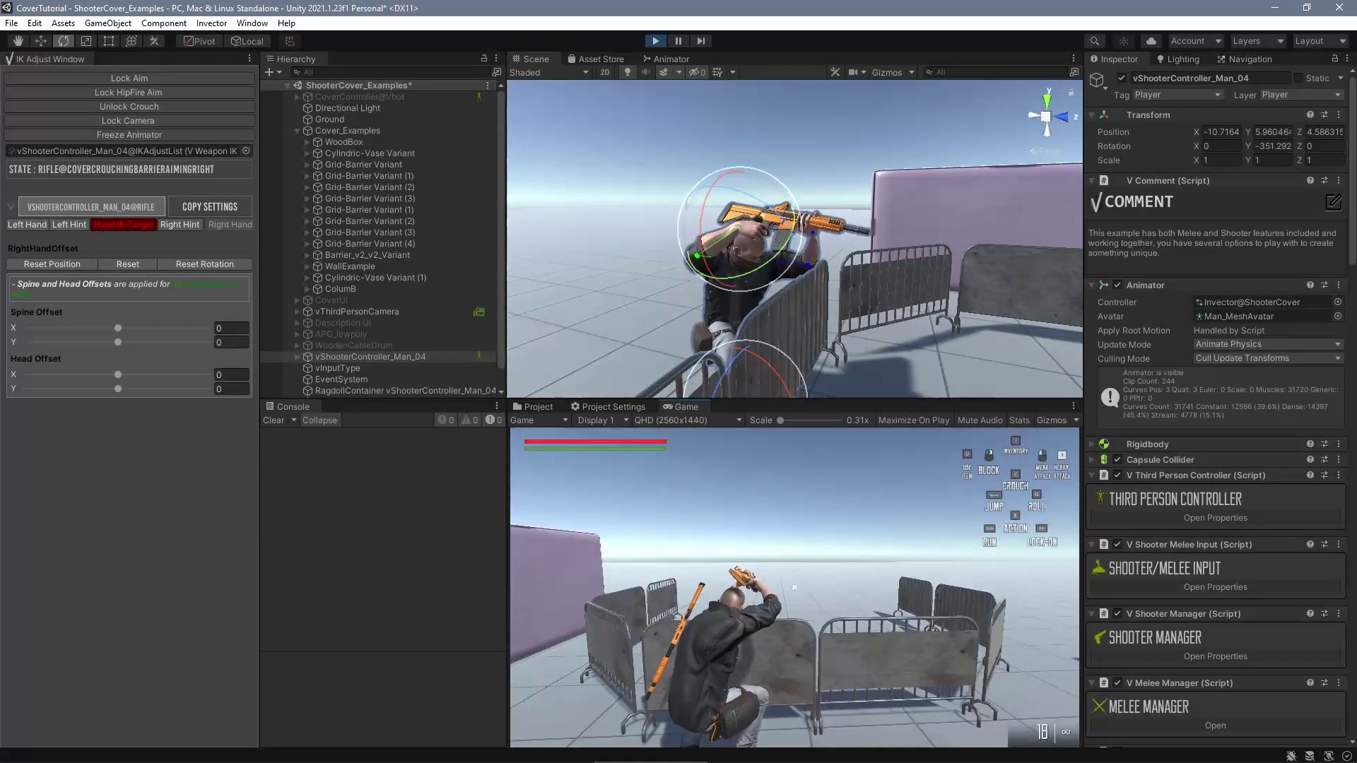
{"action": "left_click", "coordinate": [795, 587]}
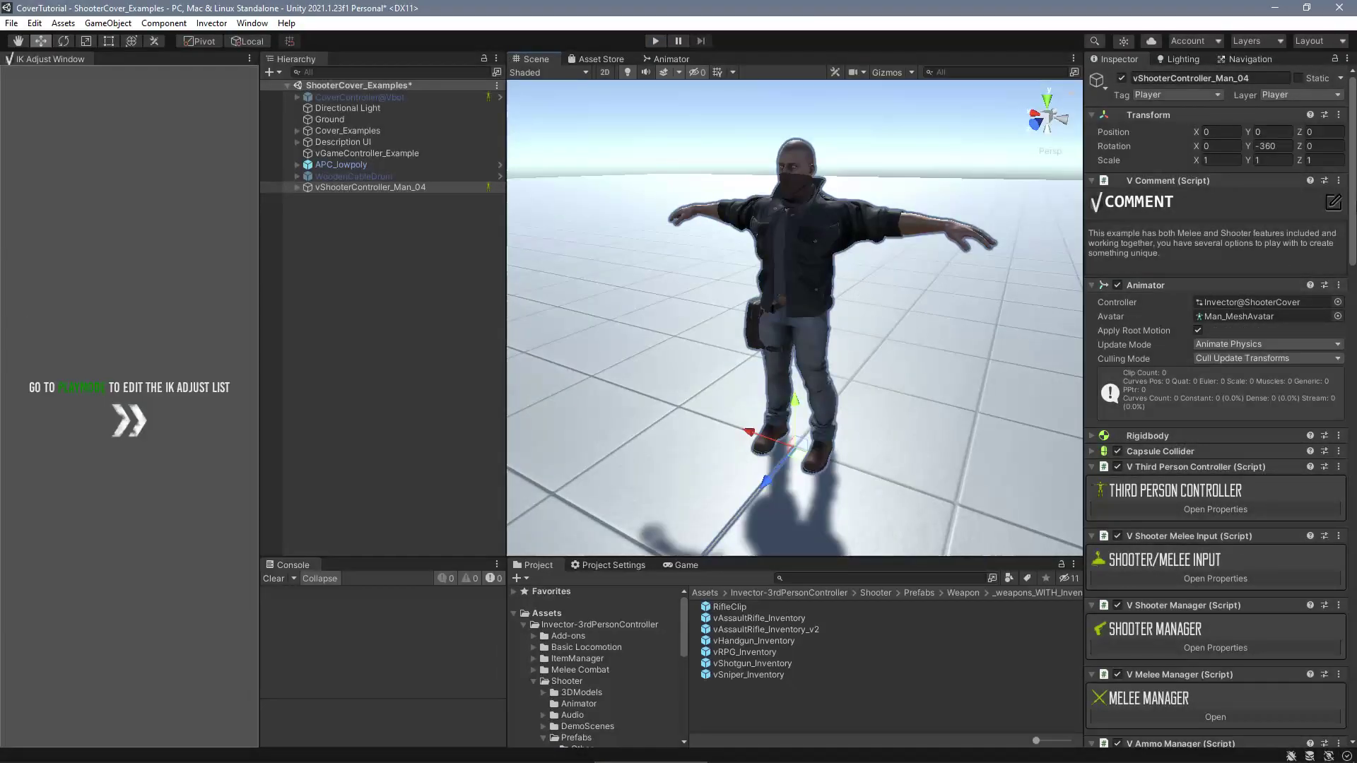
Review the IK Pose state names in vShooterController_Man_04's Cover Controller outside Play mode, and close its properties.
{"action": "scroll", "coordinate": [1215, 389], "scroll_direction": "down", "scroll_amount": 3}
{"action": "left_click_drag", "start_coordinate": [1352, 240], "coordinate": [1353, 639]}
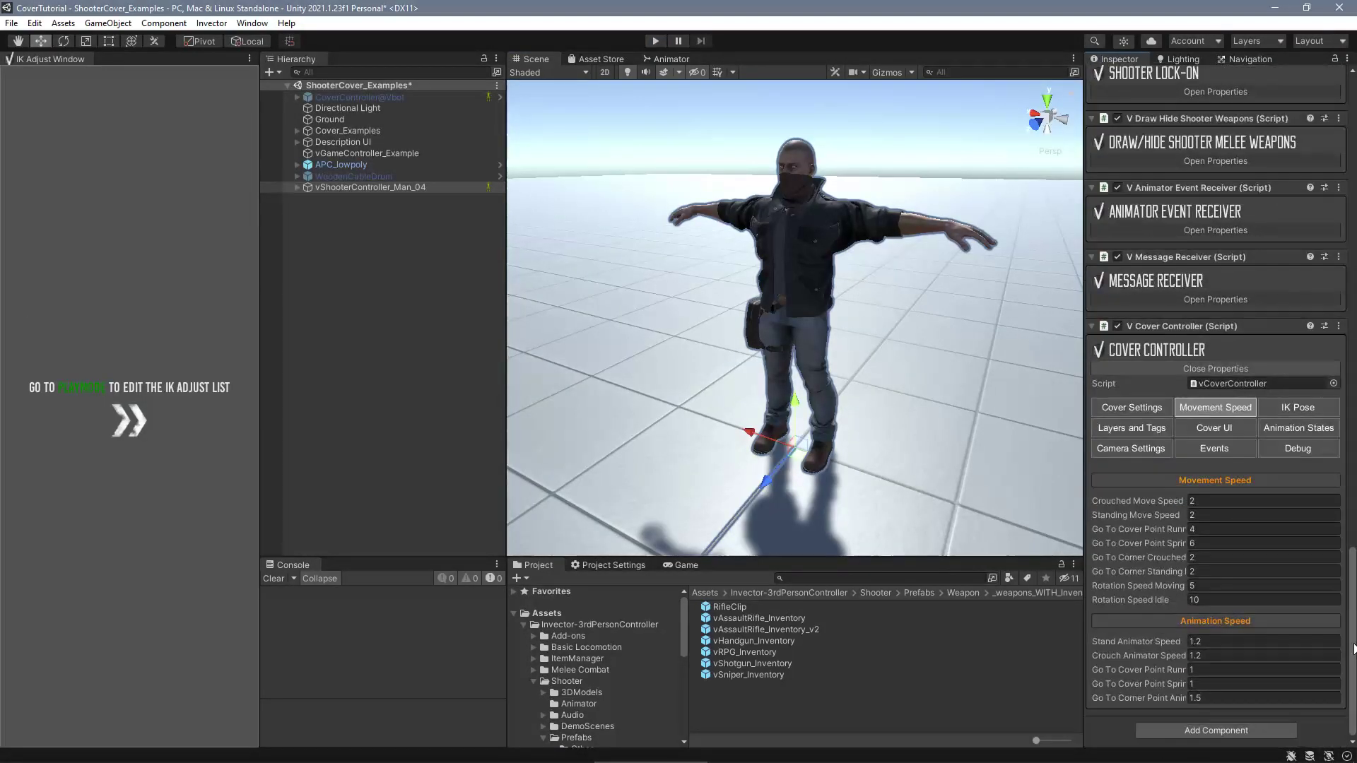
{"action": "left_click", "coordinate": [1303, 407]}
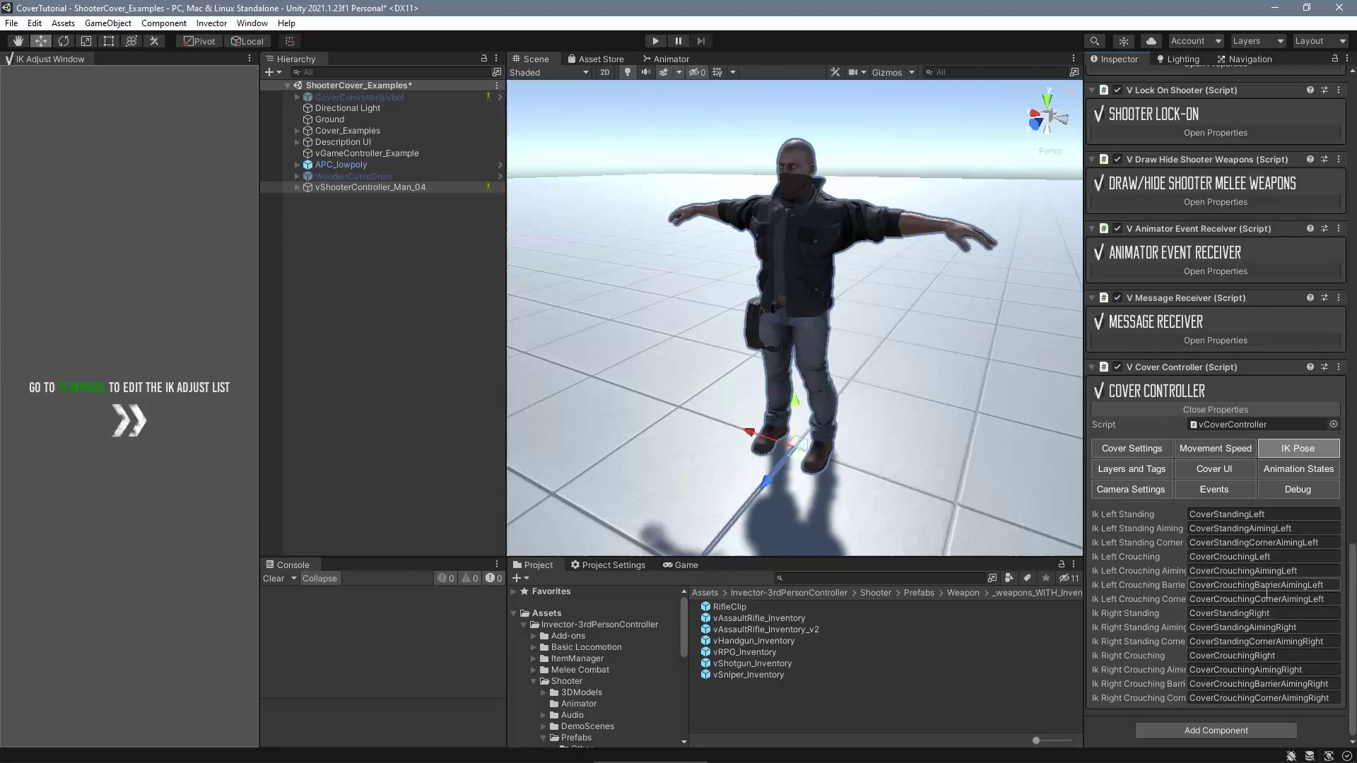
{"action": "left_click", "coordinate": [1149, 454]}
{"action": "left_click", "coordinate": [1176, 413]}
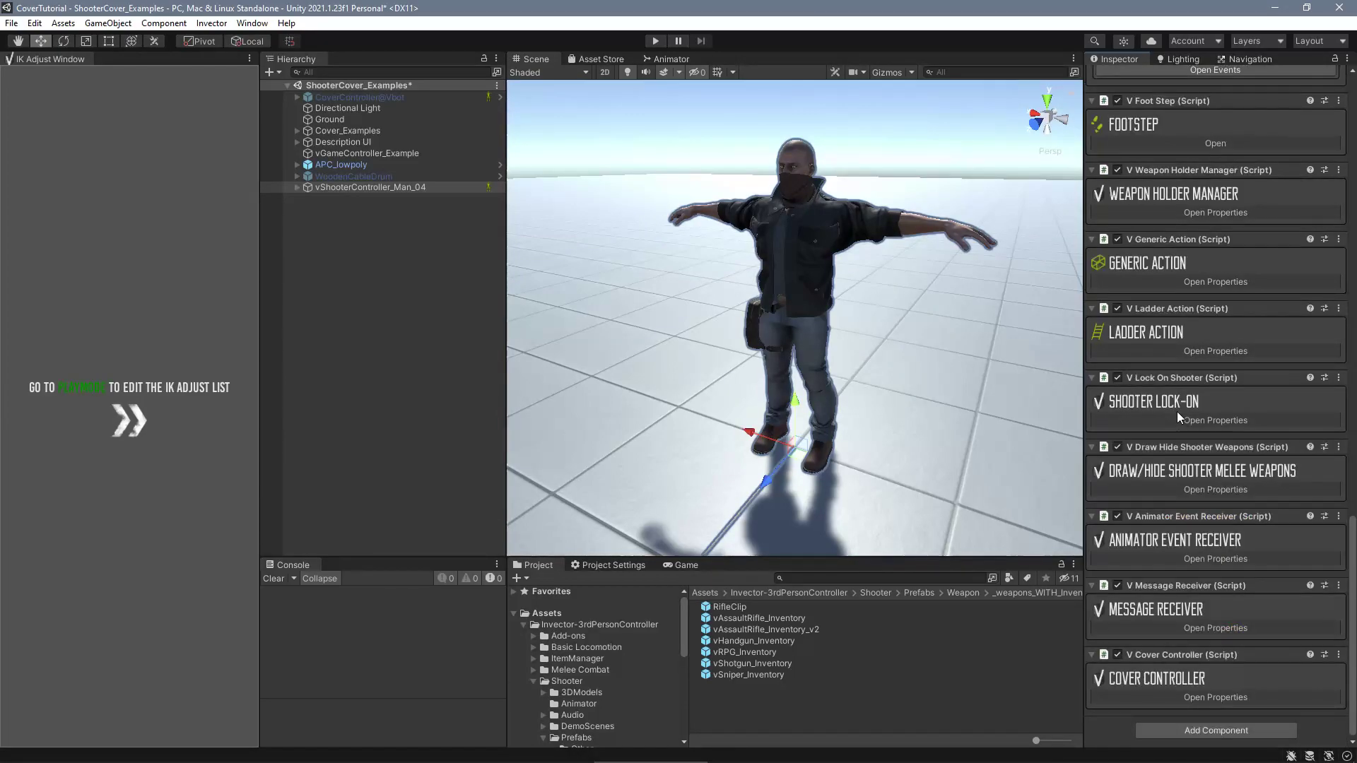
Enable Gizmos with APC_lowpoly framed in the Scene view, and select cover point CP-13 on WallExample's Cover Line.
{"action": "double_click", "coordinate": [328, 164]}
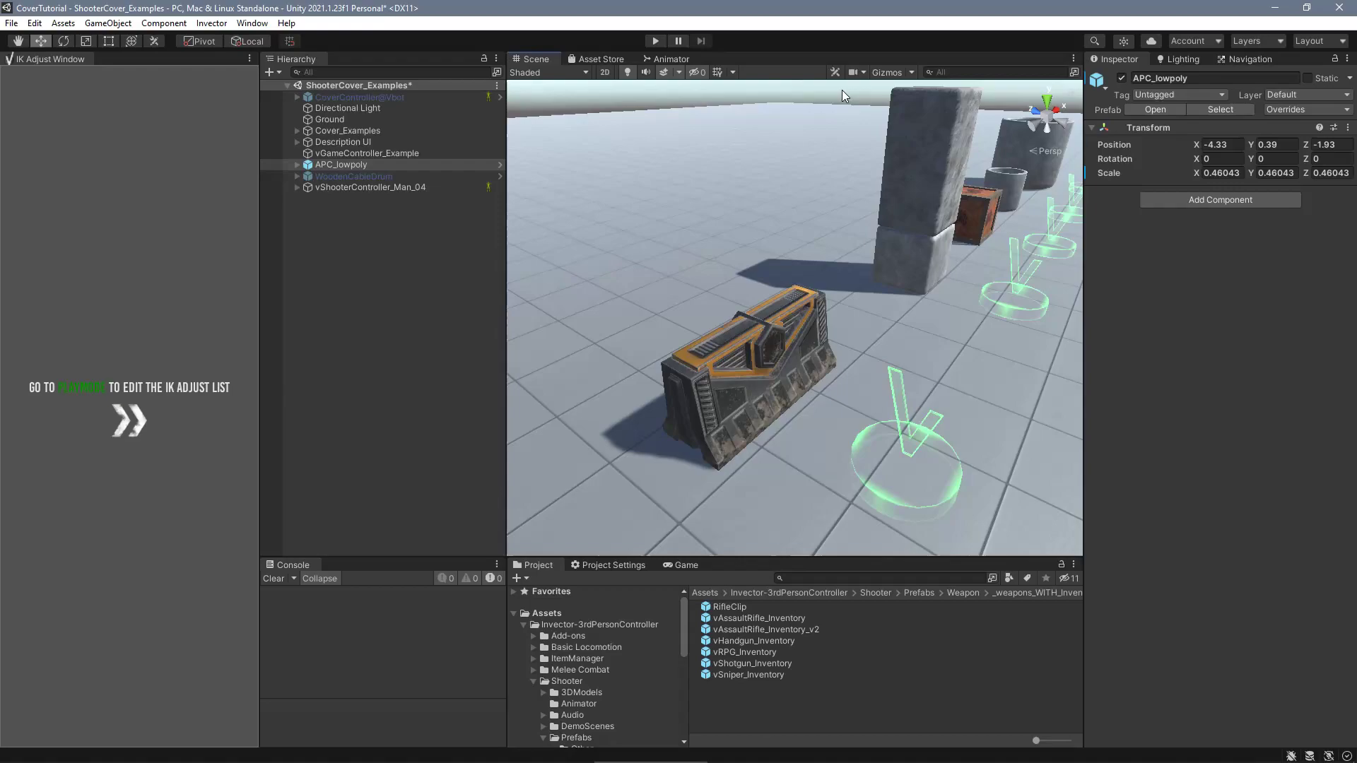
{"action": "left_click", "coordinate": [890, 74]}
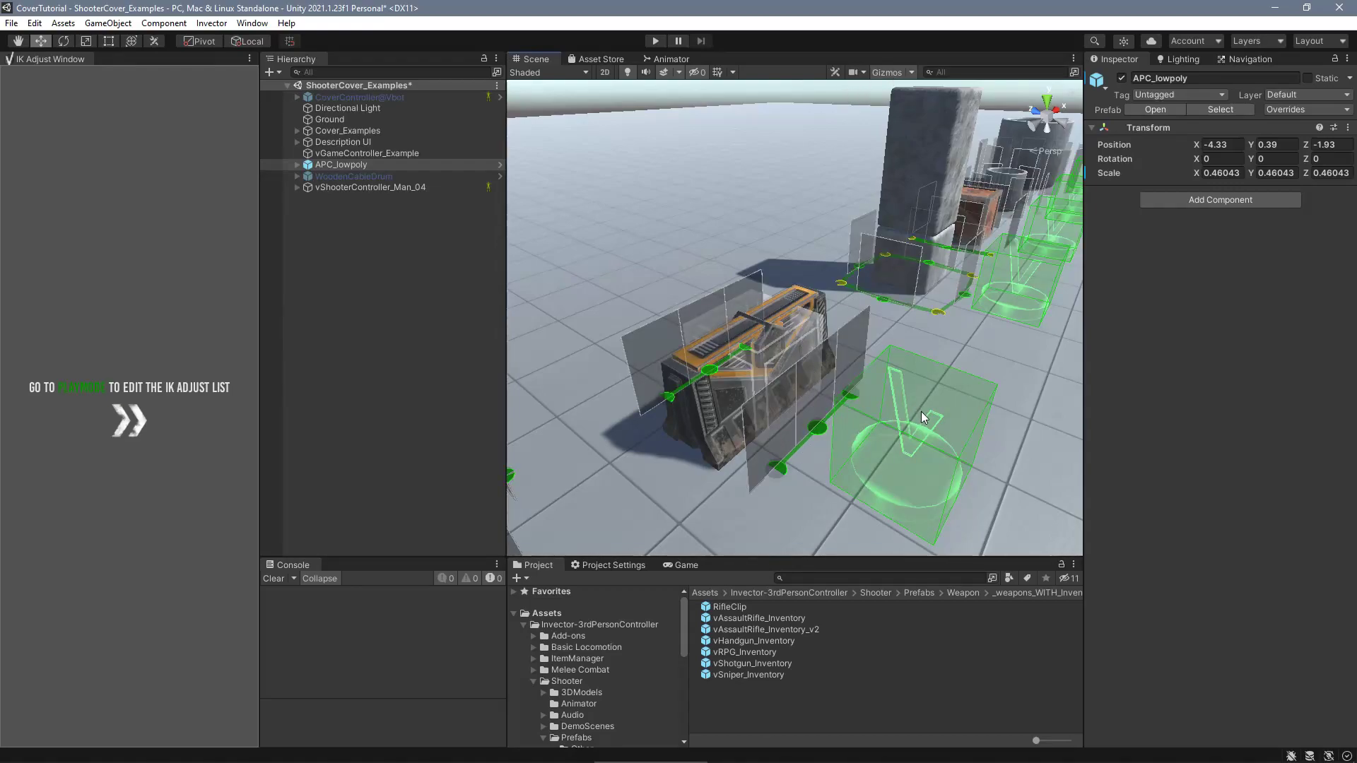
{"action": "right_click_drag", "start_coordinate": [921, 411], "coordinate": [788, 406]}
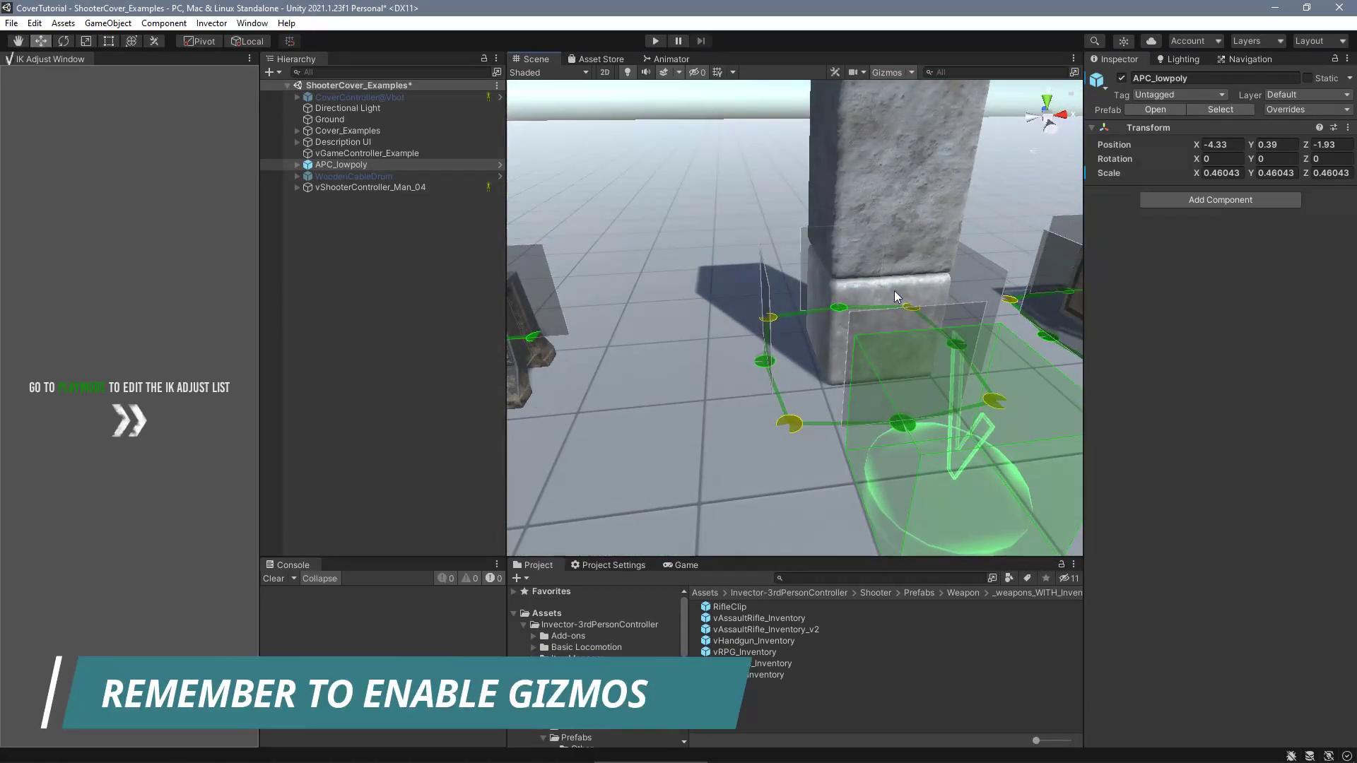
{"action": "right_click_drag", "start_coordinate": [893, 290], "coordinate": [958, 346]}
{"action": "left_click", "coordinate": [830, 348]}
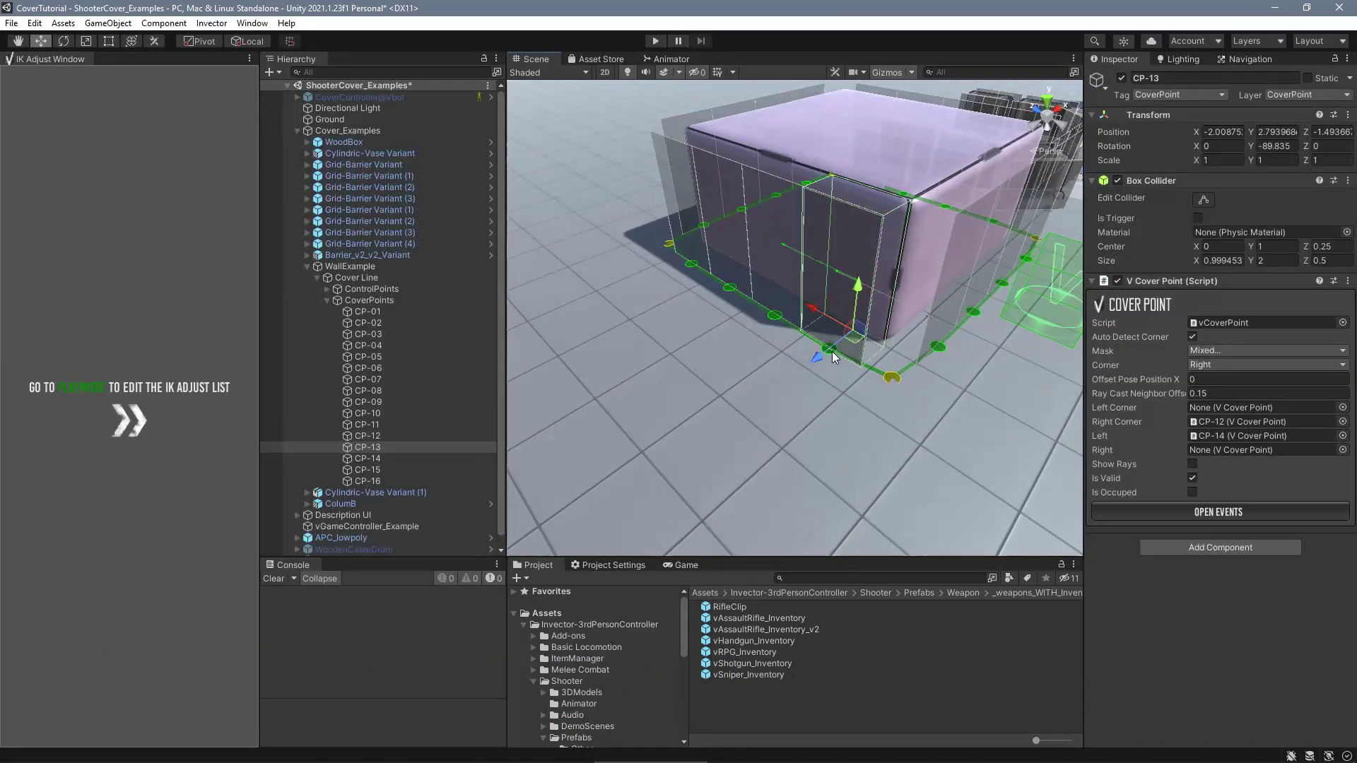
Try to shift WallExample's cover point CP-13 towards the wall, and undo the move.
{"action": "left_click_drag", "start_coordinate": [807, 369], "coordinate": [838, 345]}
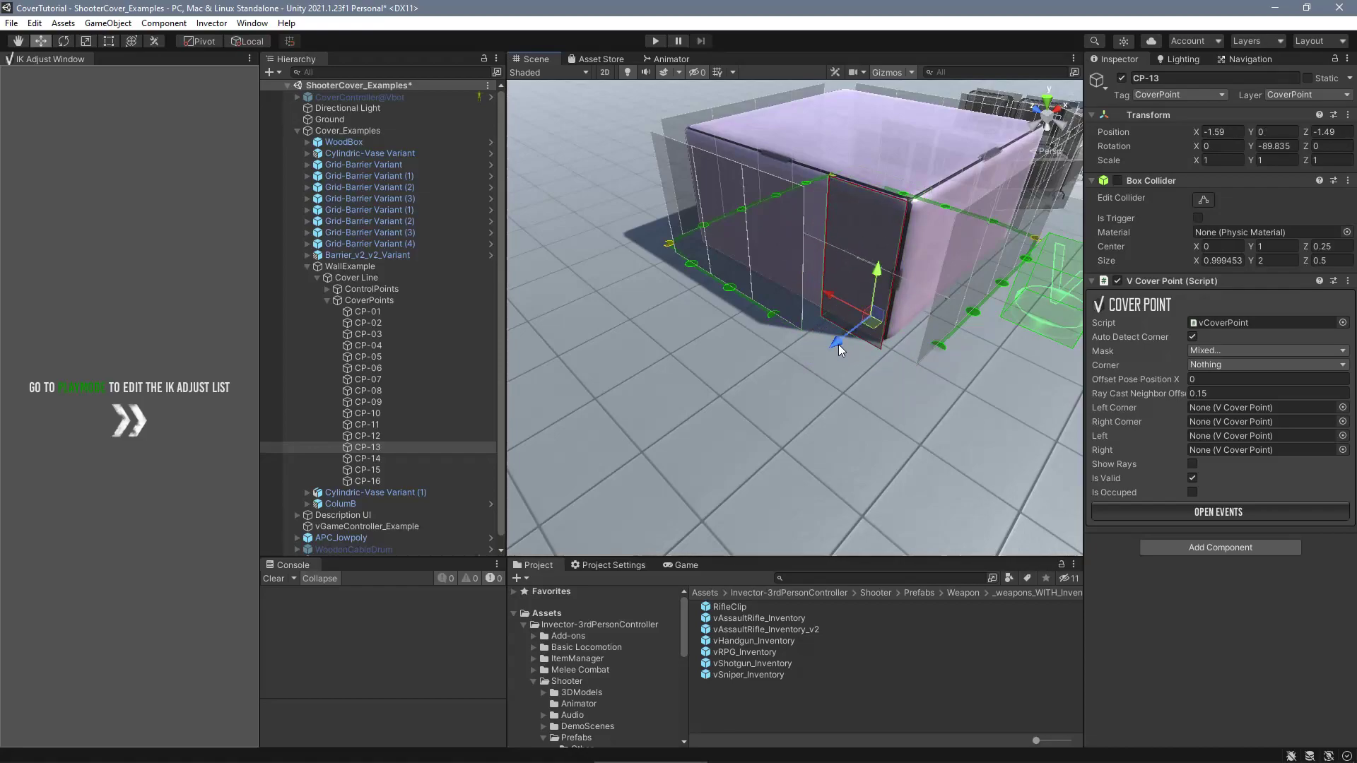
{"action": "key", "text": "ctrl+z"}
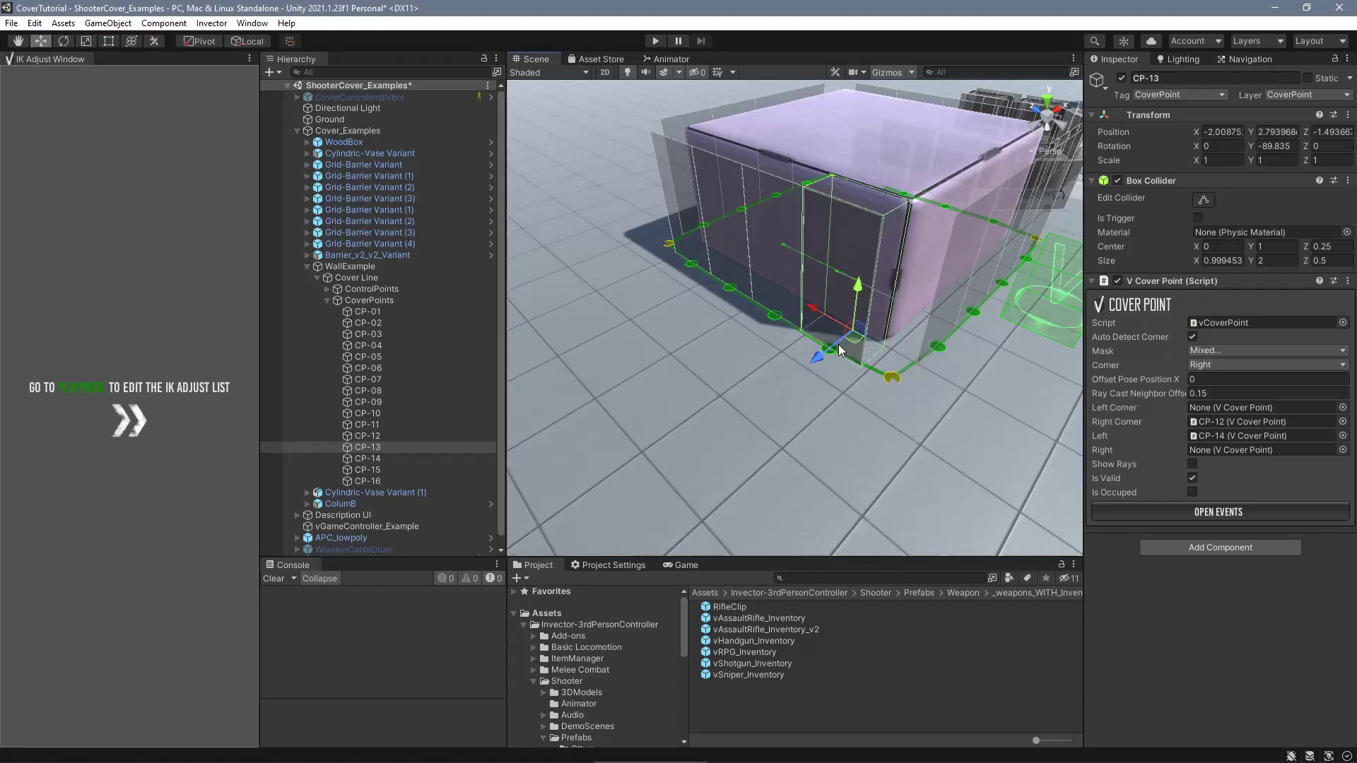
Display the NavMesh in the Scene view and shift Barrier_v2_v2_Variant slightly to check how it carves the walkable area.
{"action": "left_click", "coordinate": [307, 267]}
{"action": "left_click", "coordinate": [1235, 59]}
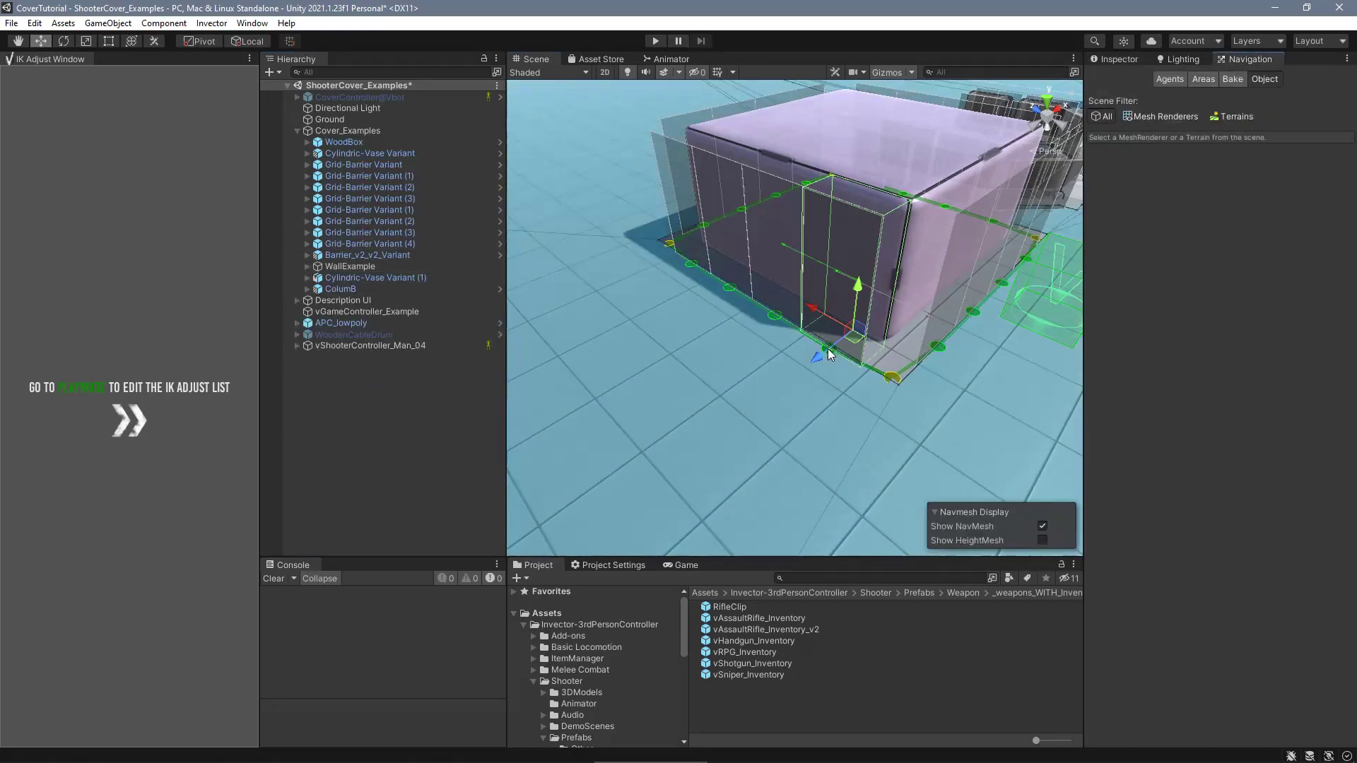
{"action": "left_click_drag", "start_coordinate": [830, 355], "coordinate": [868, 313], "text": "alt"}
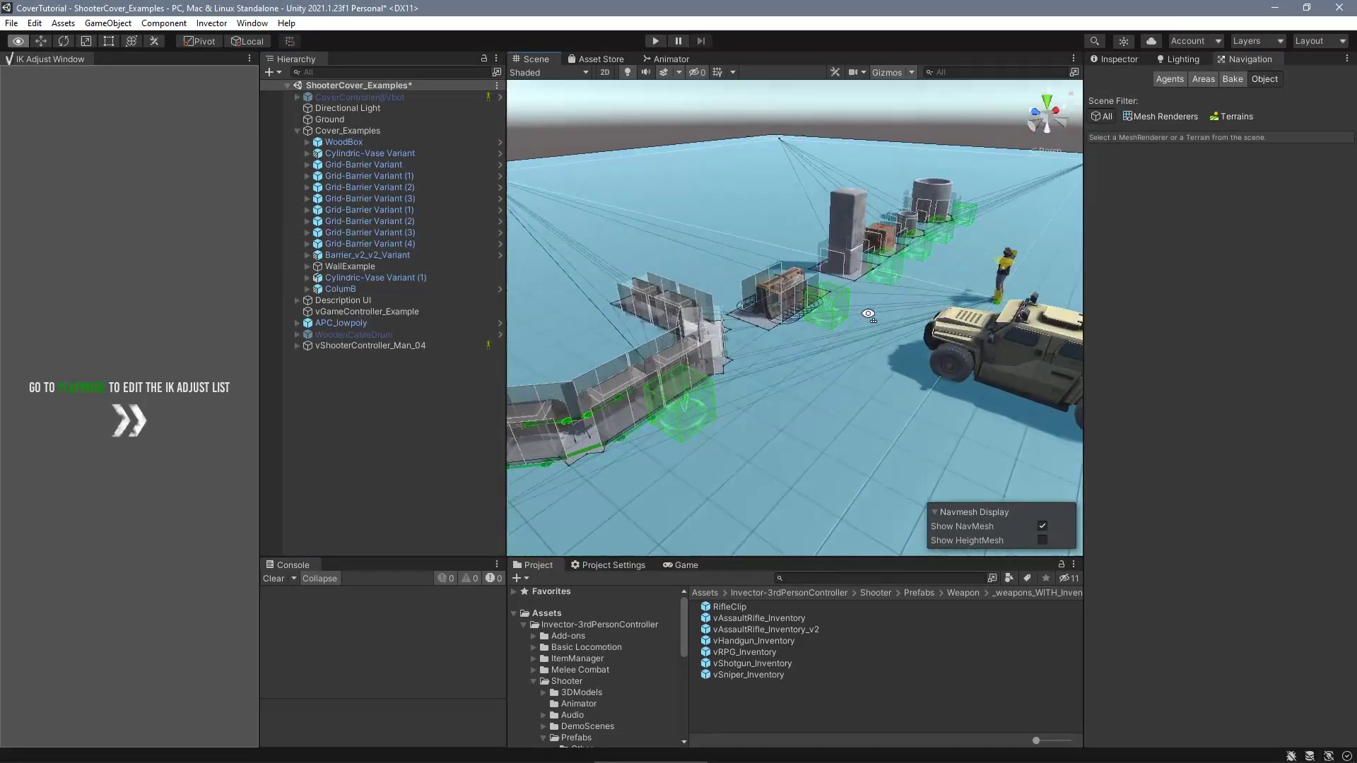
{"action": "scroll", "coordinate": [869, 313], "scroll_direction": "down", "scroll_amount": 5}
{"action": "left_click", "coordinate": [739, 353]}
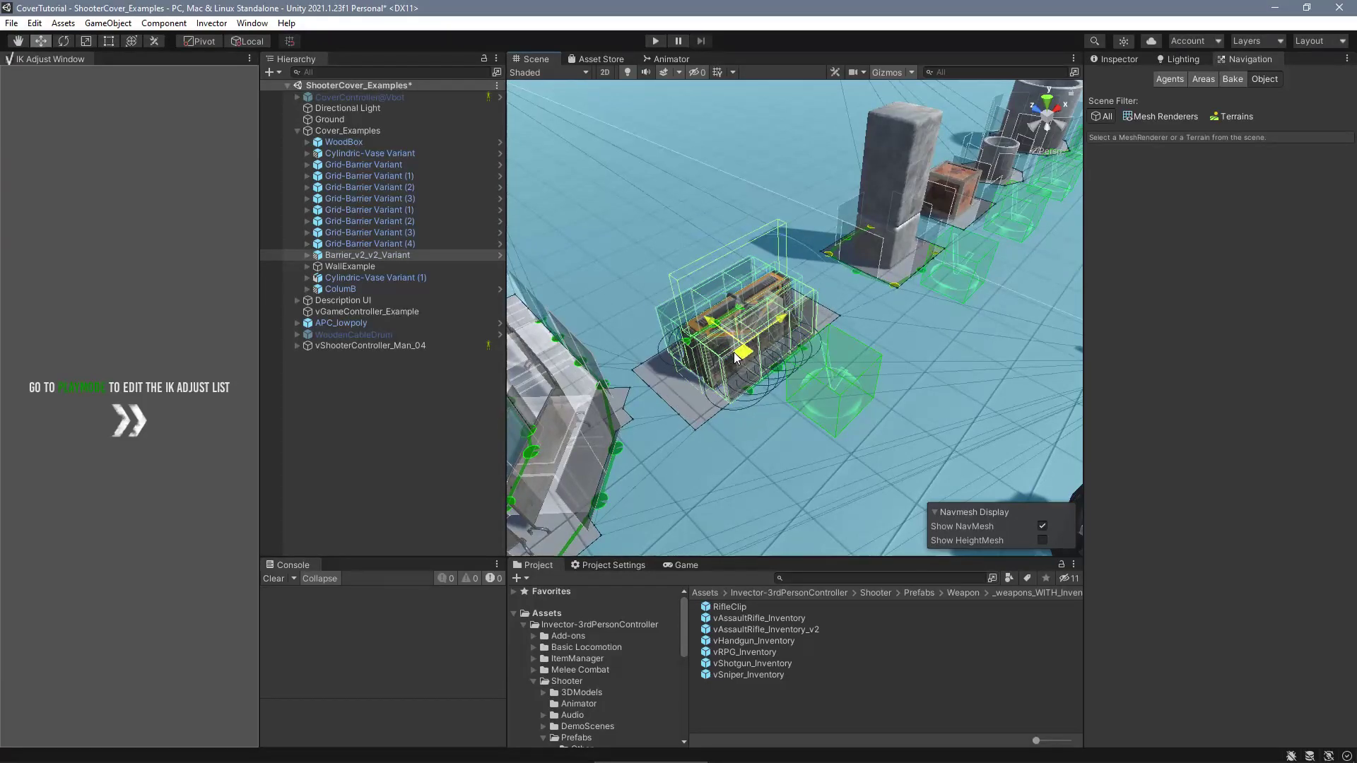
{"action": "mouse_move", "coordinate": [735, 357]}
{"action": "left_mouse_down"}
{"action": "mouse_move", "coordinate": [753, 348]}
{"action": "mouse_move", "coordinate": [707, 335]}
{"action": "mouse_move", "coordinate": [737, 341]}
{"action": "left_mouse_up"}
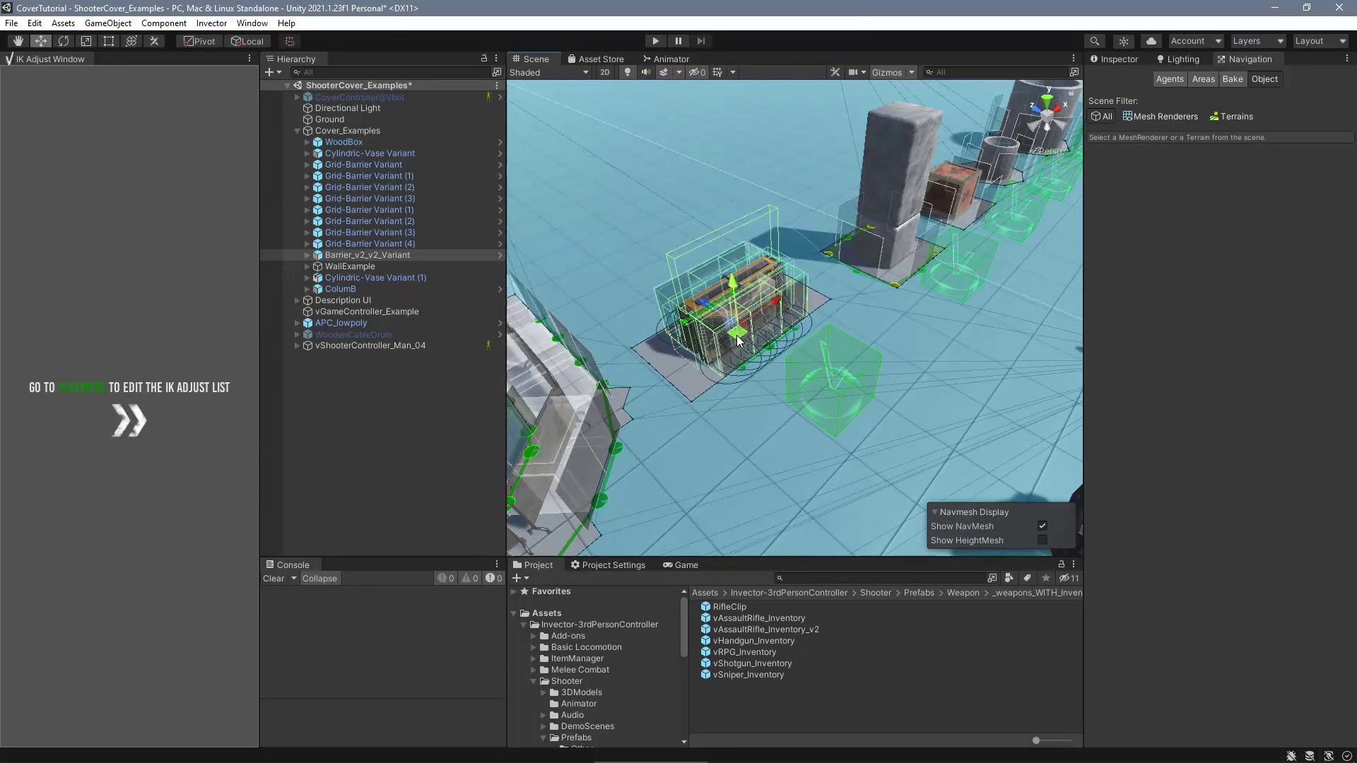
Create a new Invector Cover Line as a child of the APC_lowpoly vehicle.
{"action": "right_click_drag", "start_coordinate": [737, 339], "coordinate": [900, 420]}
{"action": "left_click", "coordinate": [900, 420]}
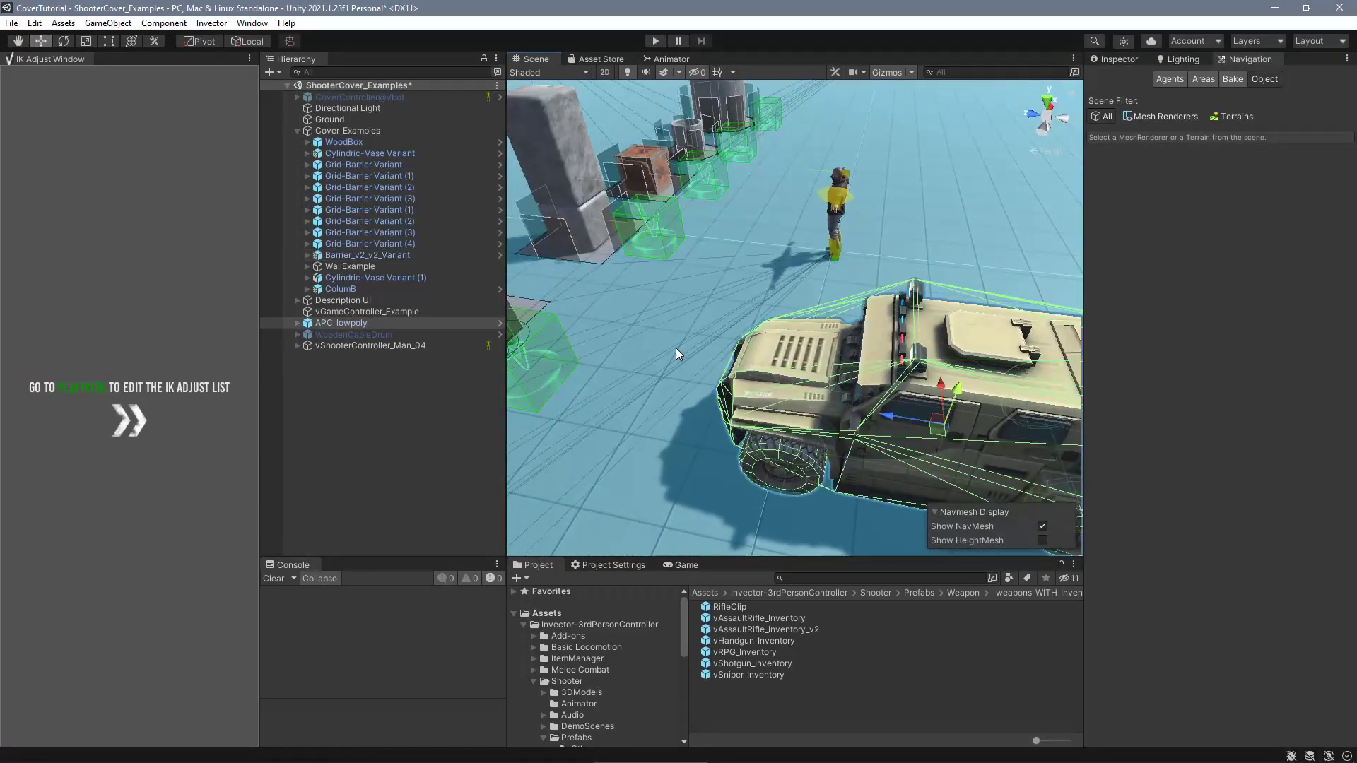
{"action": "right_click_drag", "start_coordinate": [677, 354], "coordinate": [795, 282]}
{"action": "right_click", "coordinate": [384, 325]}
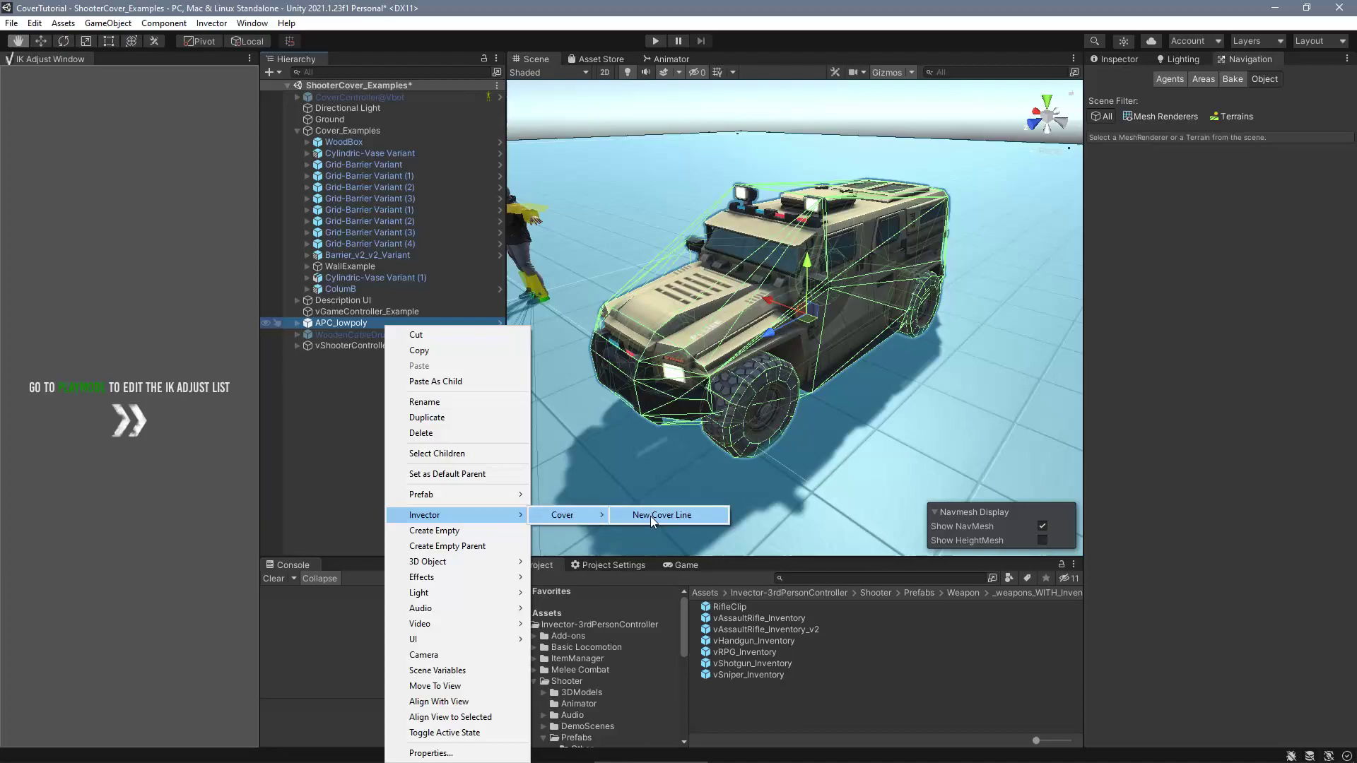
{"action": "left_click", "coordinate": [649, 516]}
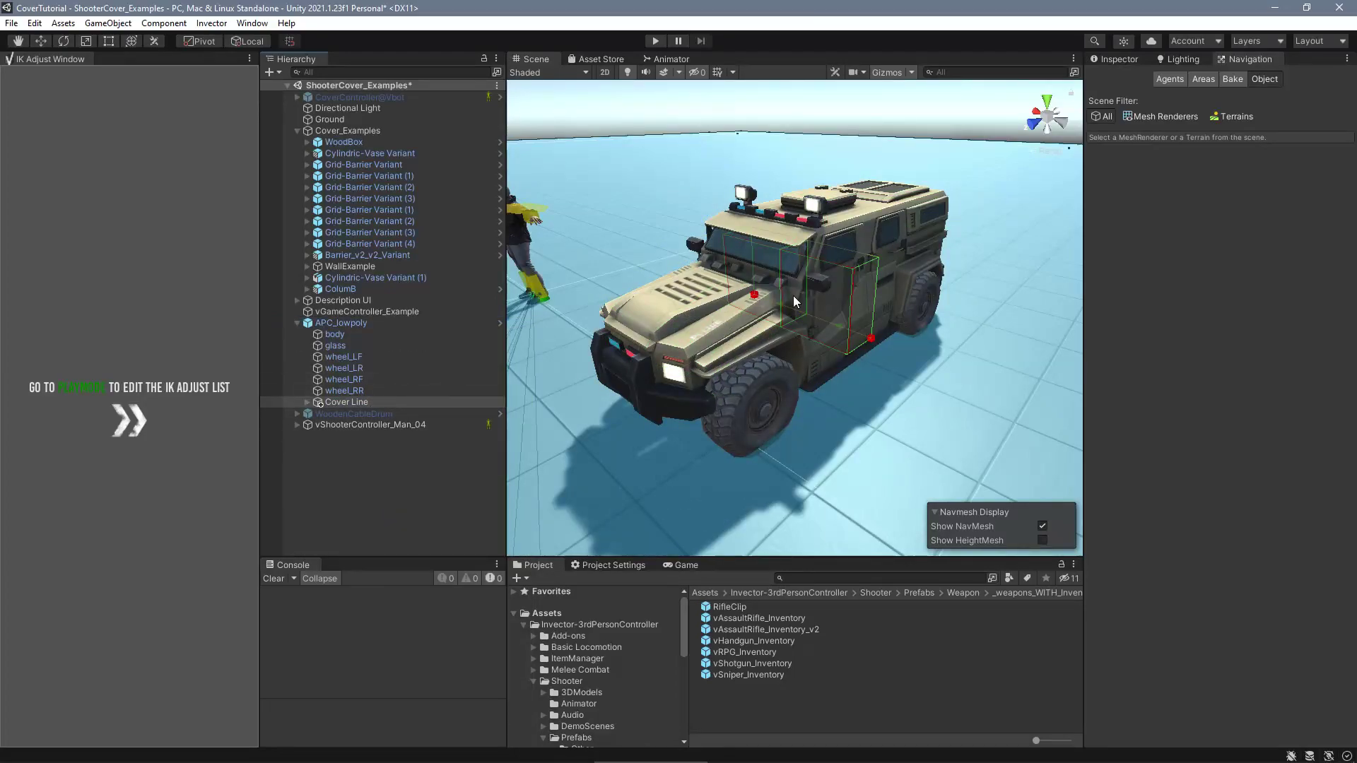
Move the Cover Line out of the vehicle's body and align it across the front bumper in the top view.
{"action": "left_click_drag", "start_coordinate": [823, 312], "coordinate": [609, 439], "text": "alt"}
{"action": "key", "text": "w"}
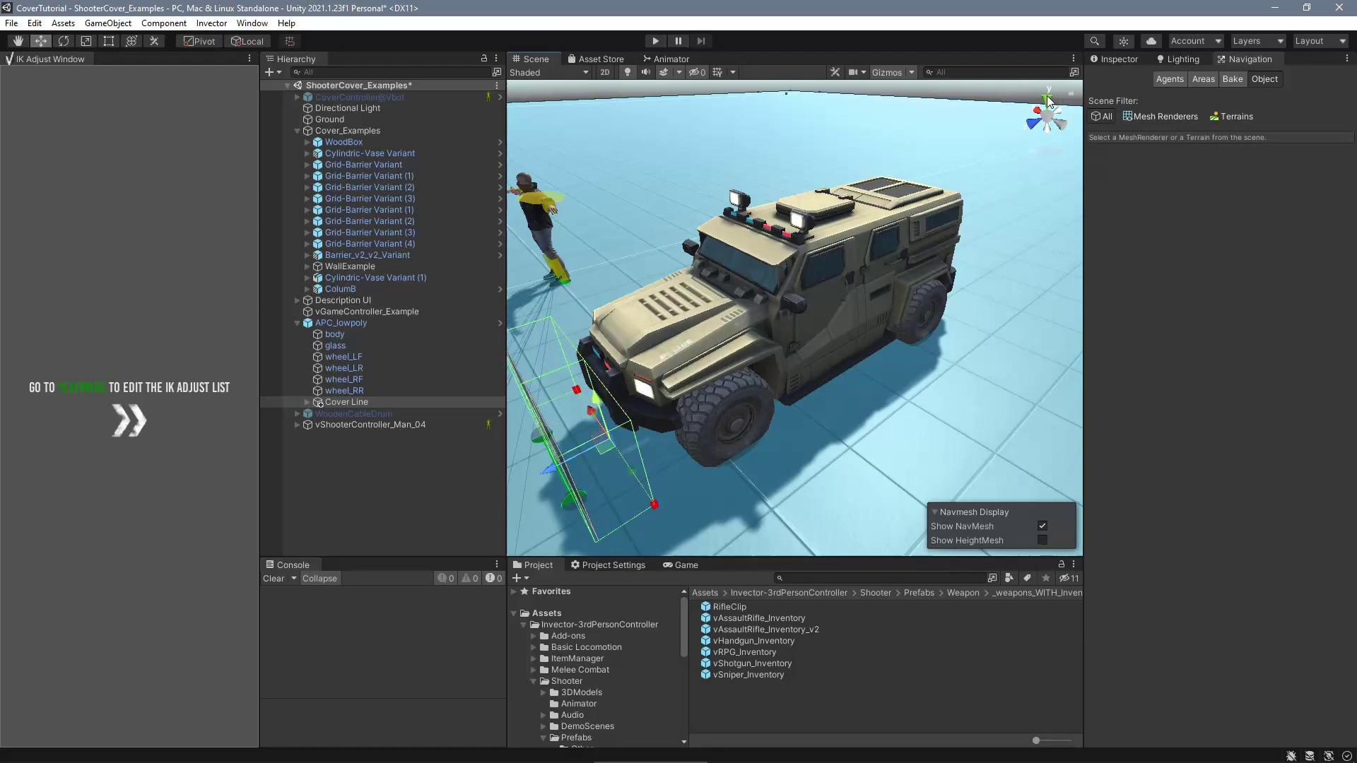
{"action": "left_click", "coordinate": [1046, 101]}
{"action": "scroll", "coordinate": [990, 215], "scroll_direction": "down", "scroll_amount": 3}
{"action": "middle_click_drag", "start_coordinate": [803, 235], "coordinate": [809, 308]}
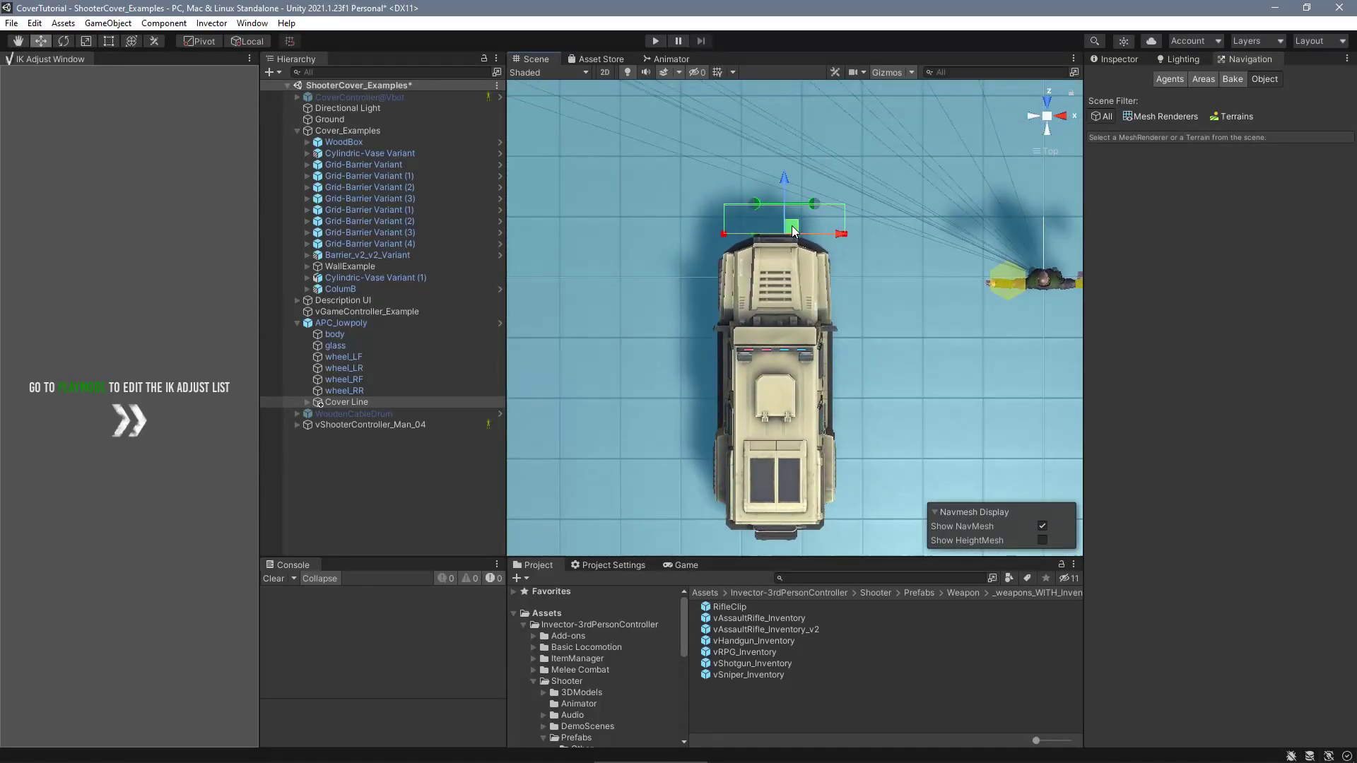
{"action": "key", "text": "f"}
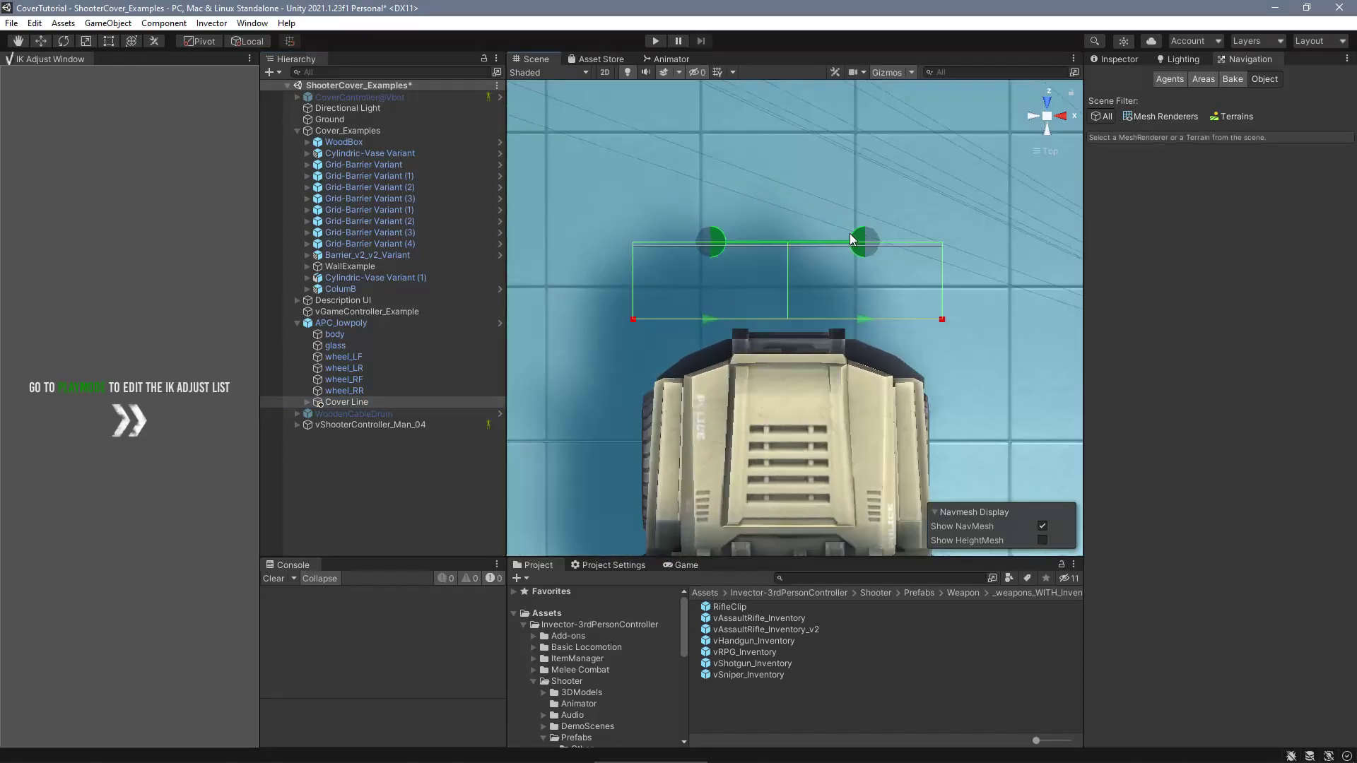
{"action": "scroll", "coordinate": [1026, 387], "scroll_direction": "down", "scroll_amount": 10}
{"action": "middle_click_drag", "start_coordinate": [875, 387], "coordinate": [865, 316]}
Add a third control point to the Cover Line and place it beyond the rear corner on the vehicle's character-facing side.
{"action": "left_click", "coordinate": [1118, 63]}
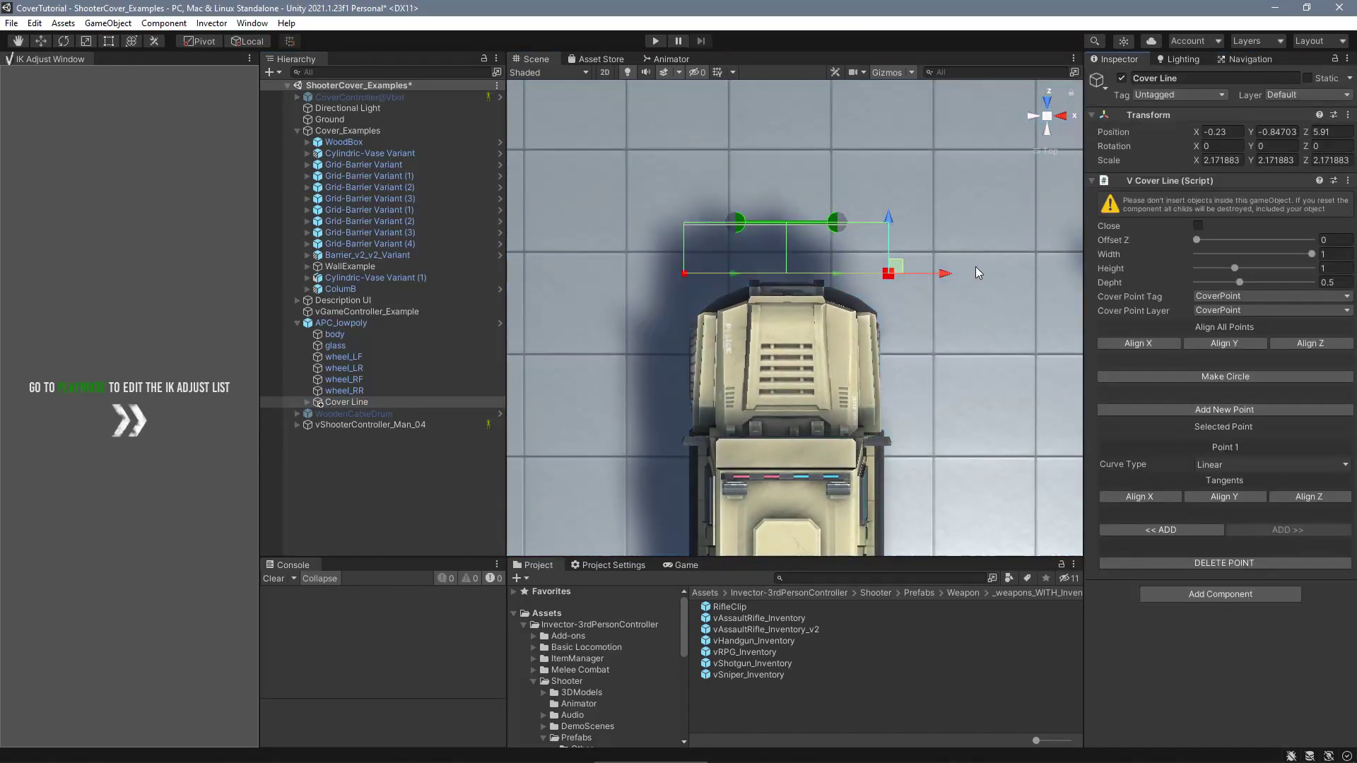
{"action": "left_click", "coordinate": [1223, 412]}
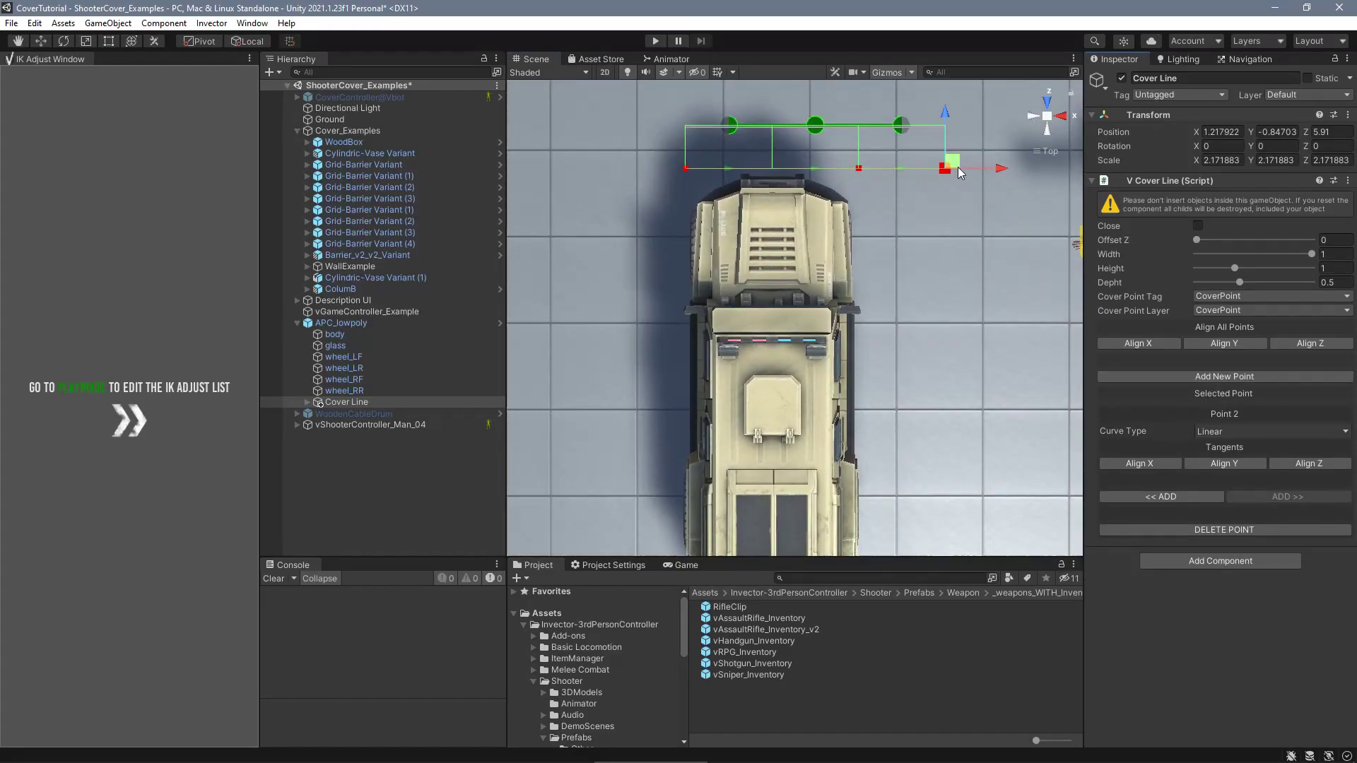
{"action": "left_click_drag", "start_coordinate": [952, 233], "coordinate": [907, 369]}
{"action": "left_click_drag", "start_coordinate": [881, 453], "coordinate": [880, 467]}
{"action": "middle_click_drag", "start_coordinate": [914, 450], "coordinate": [920, 274]}
{"action": "left_click_drag", "start_coordinate": [871, 406], "coordinate": [870, 430]}
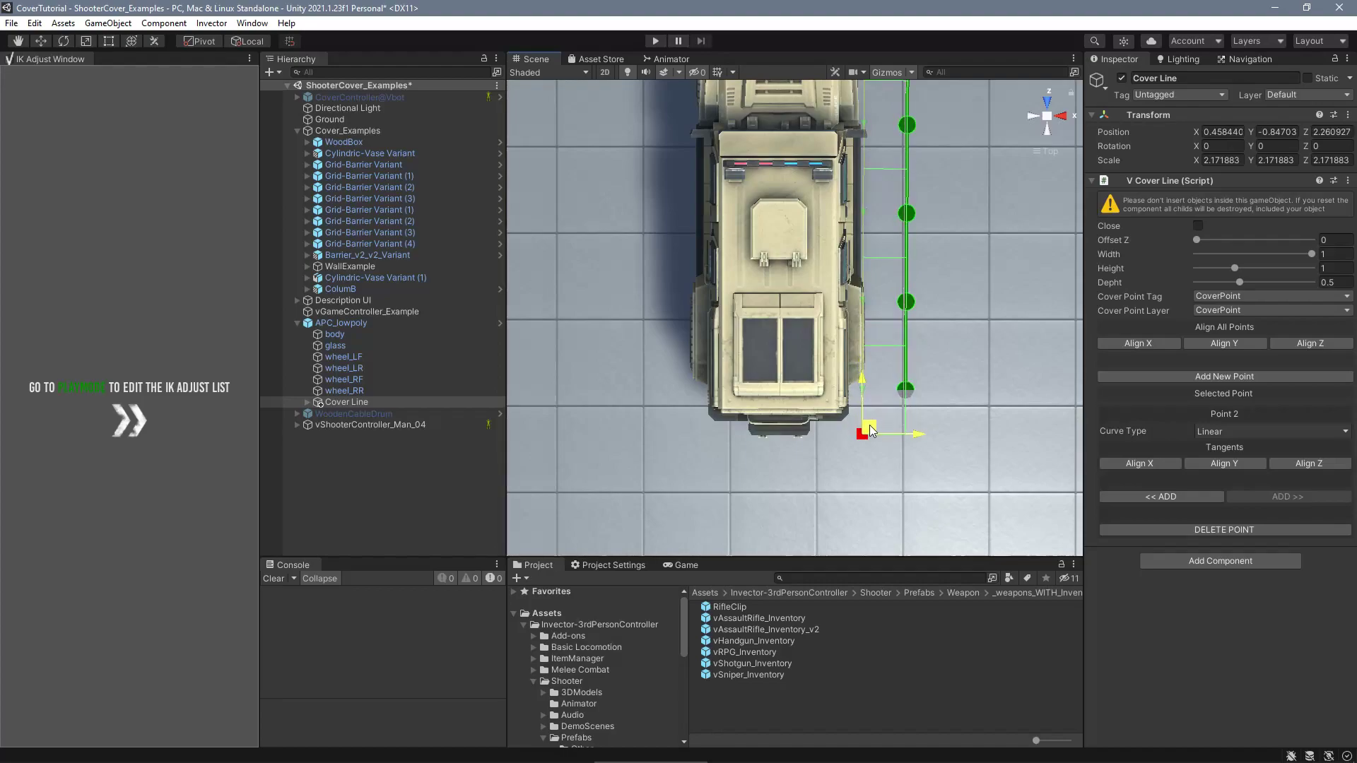
Add a control point at the vehicle's other rear corner and close the Cover Line into a loop around the APC.
{"action": "left_click", "coordinate": [1235, 376]}
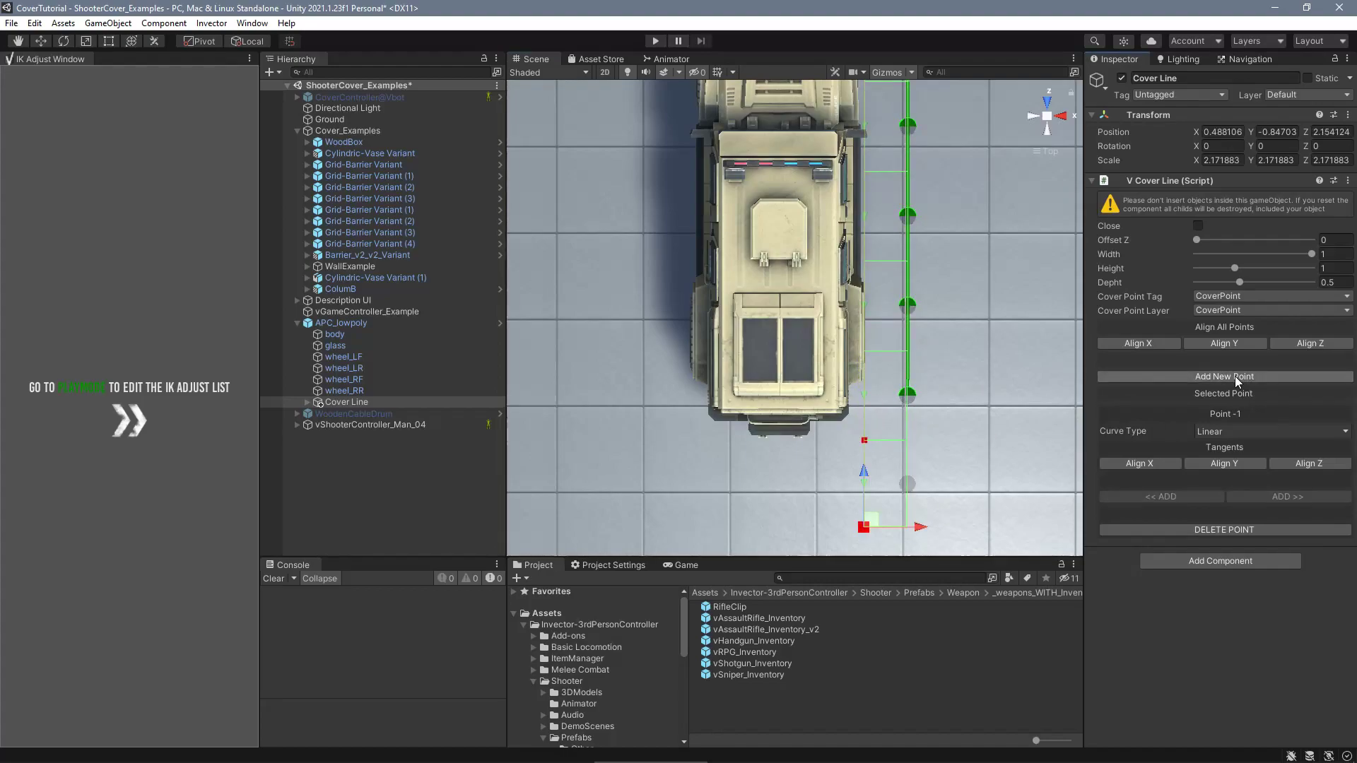
{"action": "left_click_drag", "start_coordinate": [719, 488], "coordinate": [666, 431]}
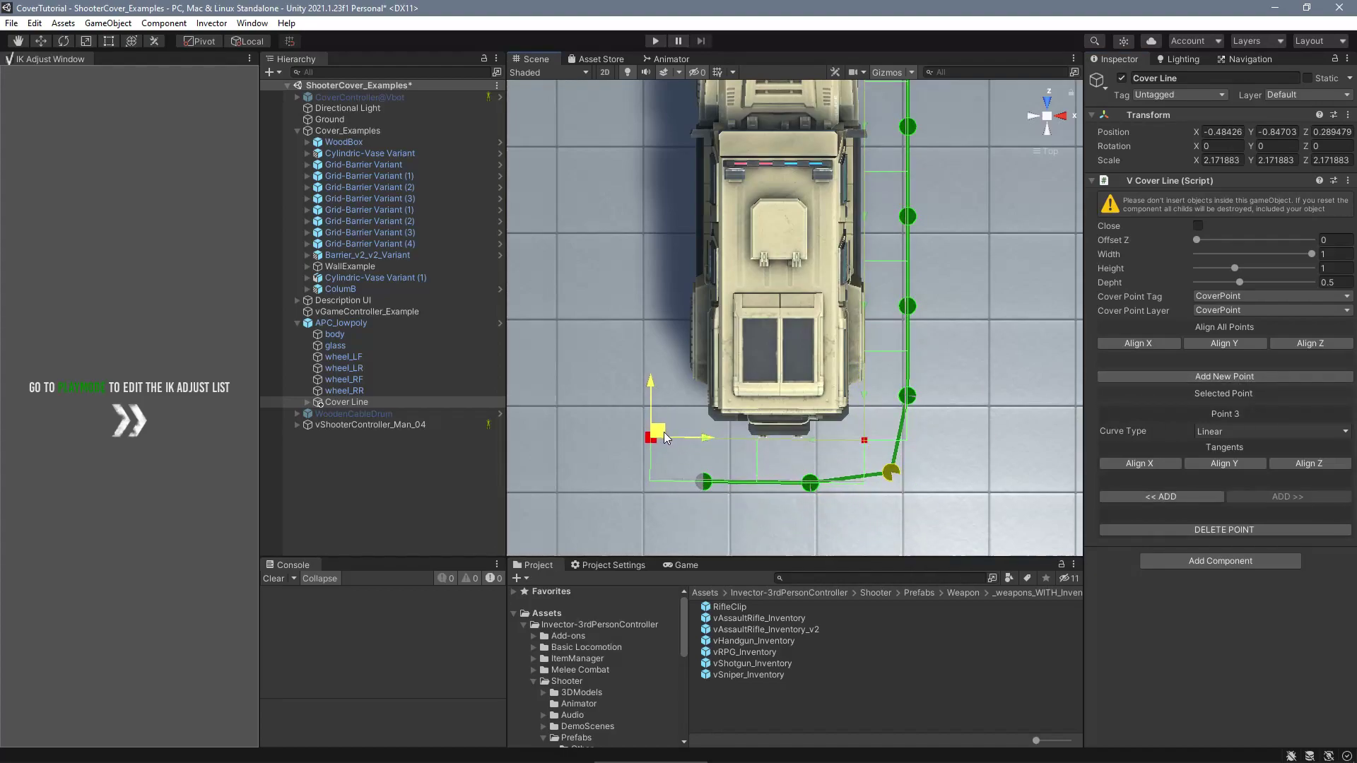
{"action": "middle_click_drag", "start_coordinate": [976, 284], "coordinate": [984, 360], "text": "alt"}
{"action": "right_click_drag", "start_coordinate": [984, 360], "coordinate": [890, 332], "text": "alt"}
{"action": "middle_click_drag", "start_coordinate": [864, 315], "coordinate": [860, 291], "text": "alt"}
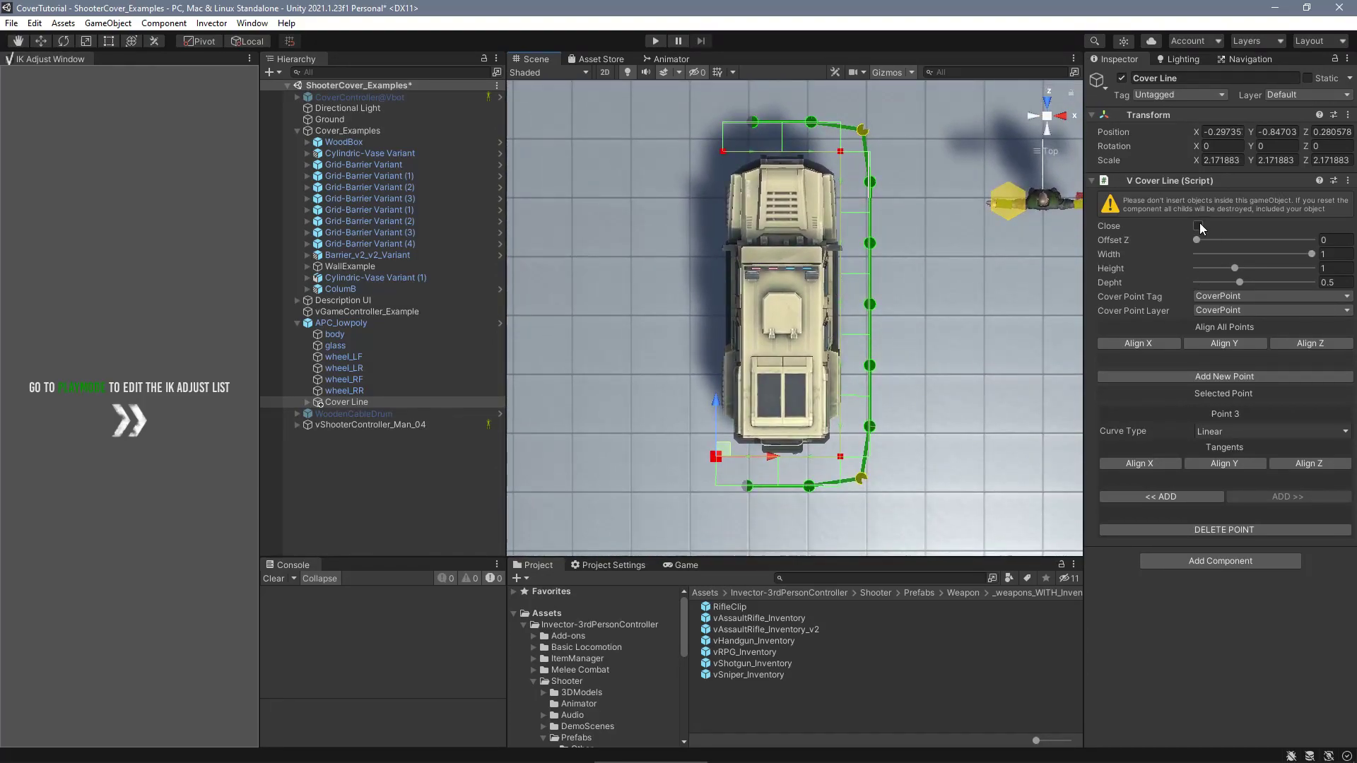
{"action": "left_click", "coordinate": [1199, 226]}
{"action": "left_click_drag", "start_coordinate": [723, 451], "coordinate": [734, 452]}
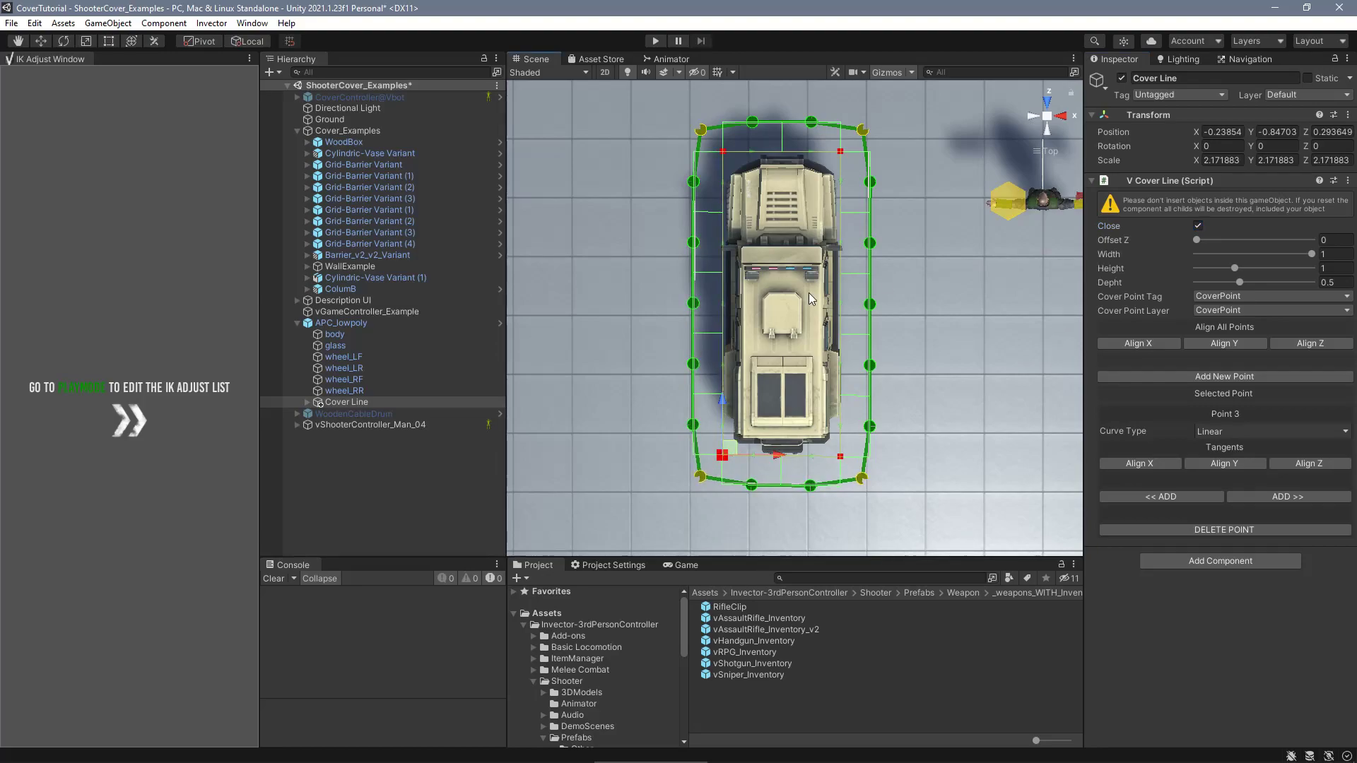
Add a box Nav Mesh Obstacle to APC_lowpoly with center -0.27, 1.49, 0.35 and size 4.4, 4.81, 10.41, and enable Carve.
{"action": "left_click", "coordinate": [341, 323]}
{"action": "left_click", "coordinate": [1223, 200]}
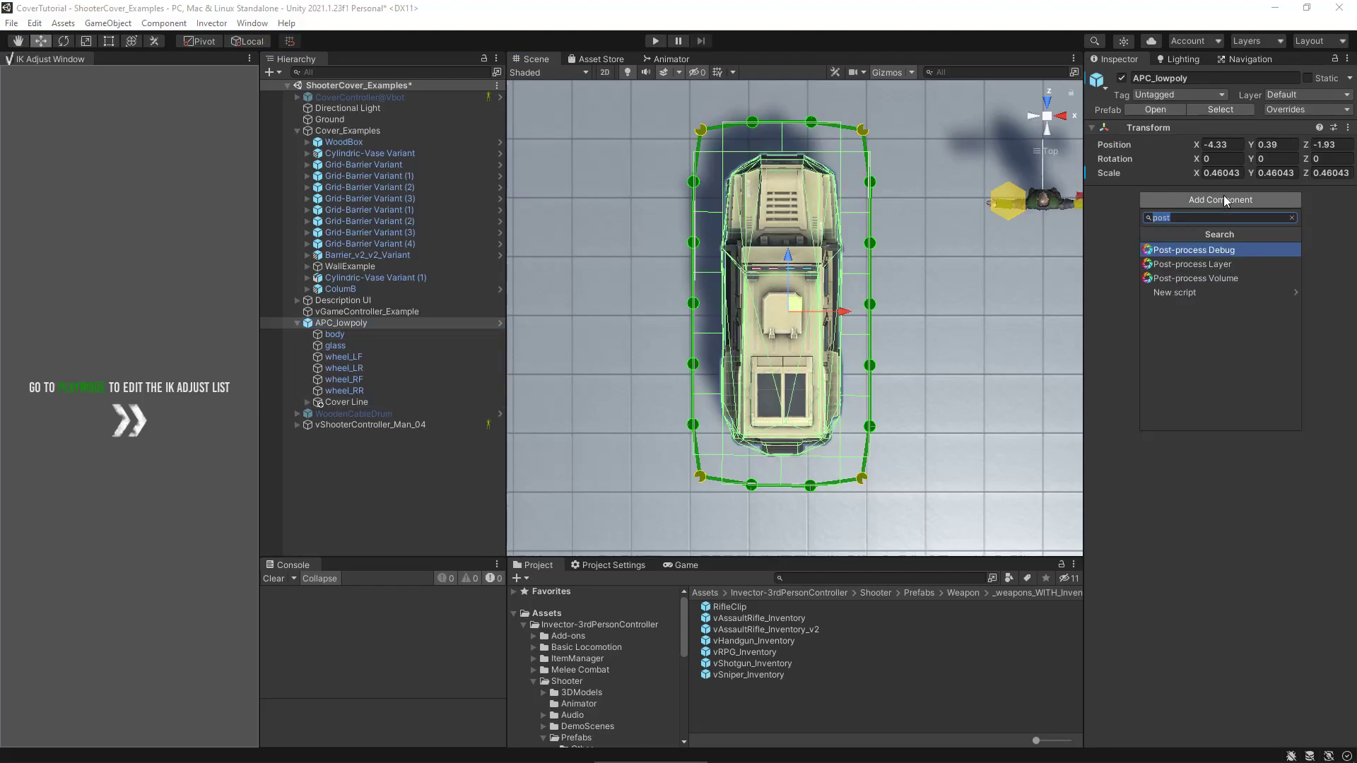
{"action": "type", "text": "obstacle"}
{"action": "key", "text": "Return"}
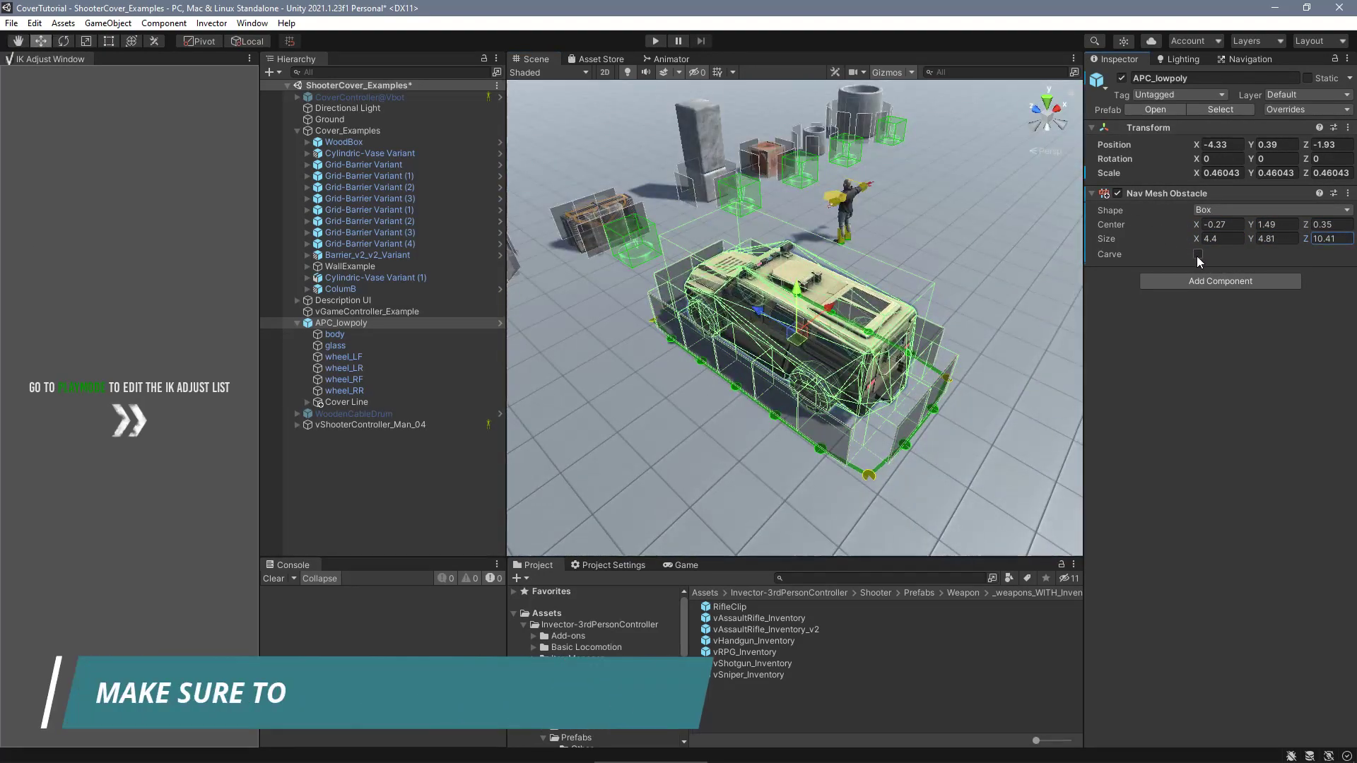
{"action": "left_click", "coordinate": [1198, 254]}
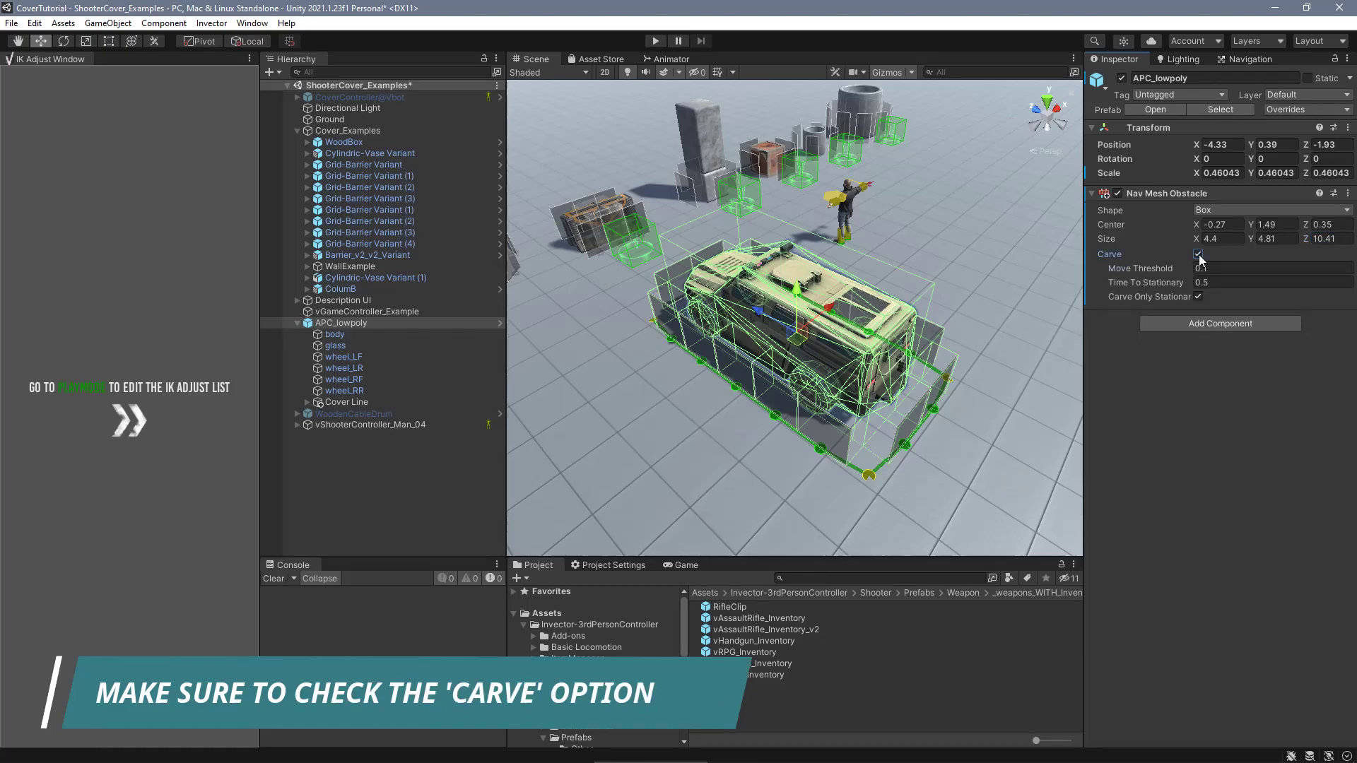
Check the carved NavMesh area around the vehicle and adjust the Cover Line's height above the ground.
{"action": "left_click", "coordinate": [1250, 59]}
{"action": "left_click_drag", "start_coordinate": [790, 330], "coordinate": [783, 369]}
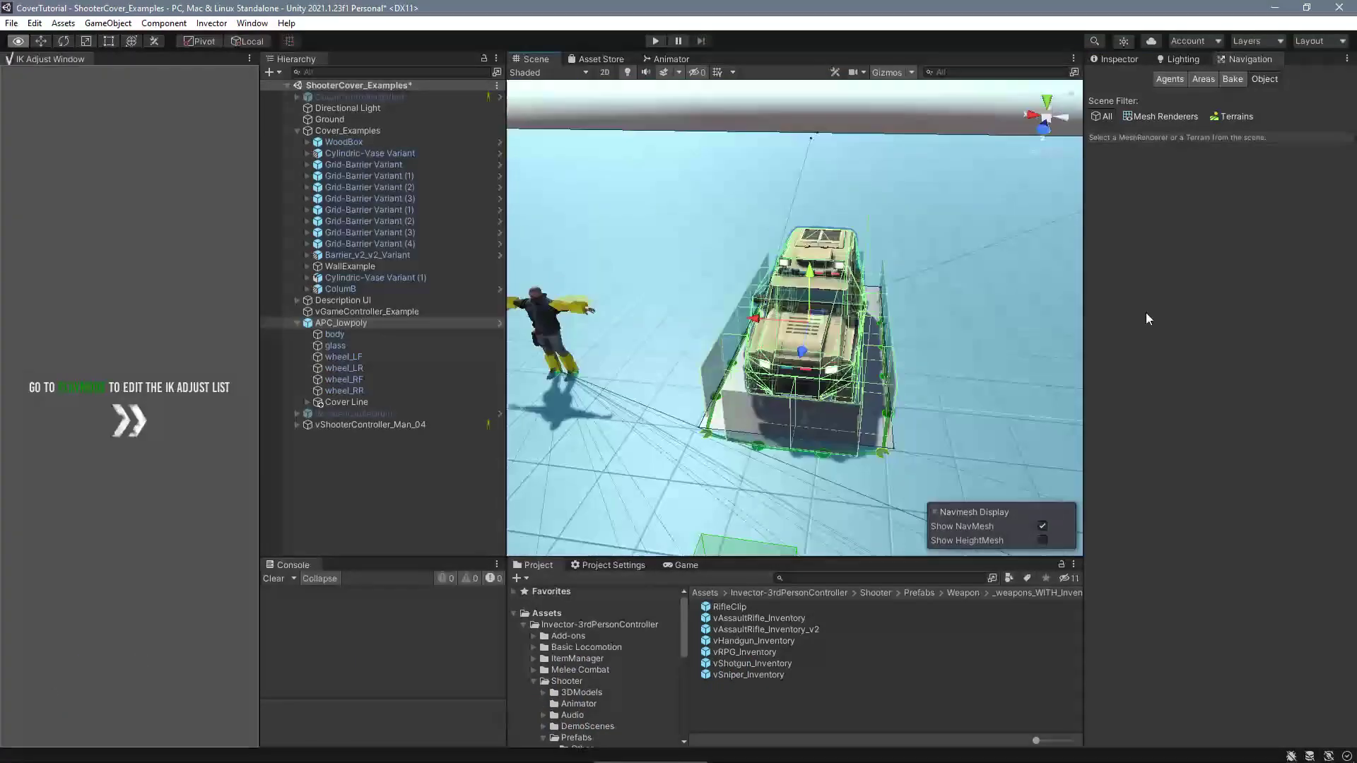
{"action": "mouse_move", "coordinate": [818, 305]}
{"action": "left_mouse_down"}
{"action": "mouse_move", "coordinate": [825, 284]}
{"action": "mouse_move", "coordinate": [827, 301]}
{"action": "left_mouse_up"}
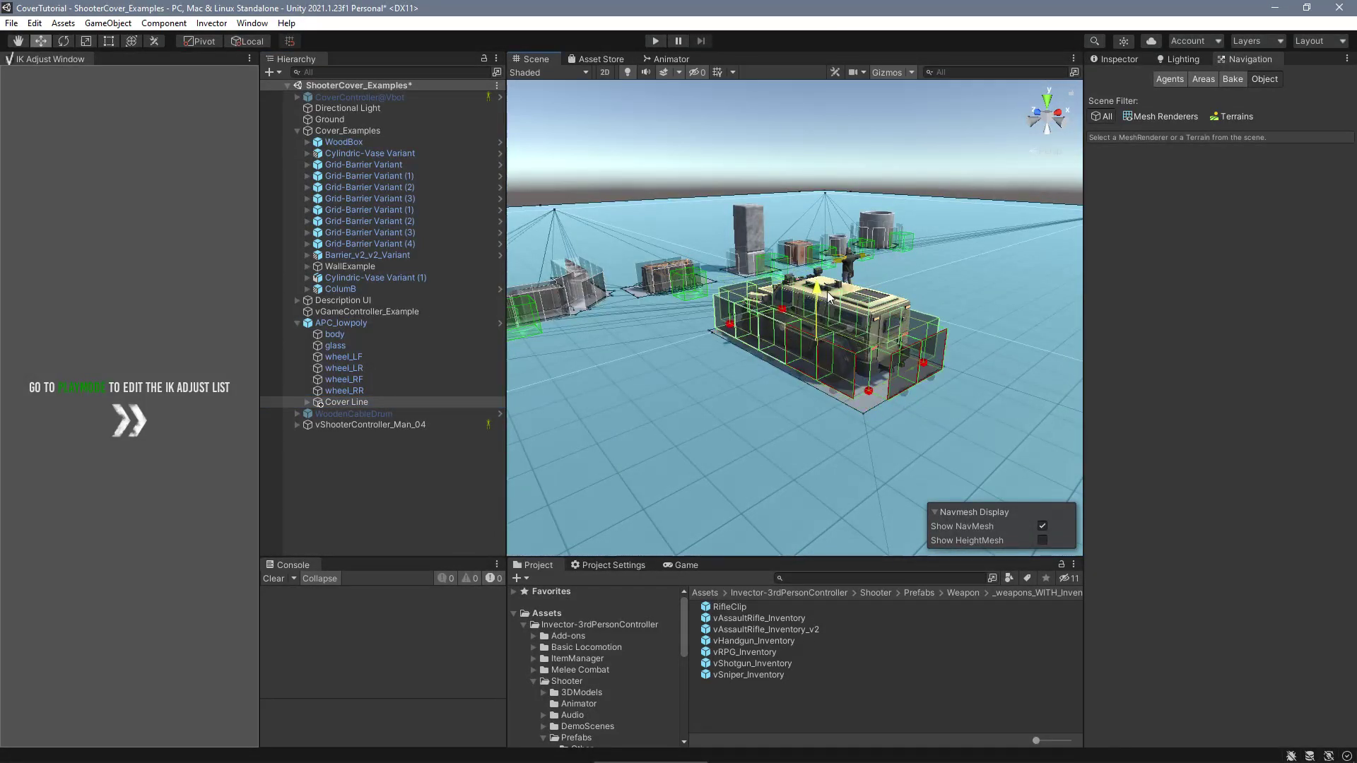
Enter Play mode, take cover against the APC, and move the character around the vehicle along its cover line.
{"action": "key", "text": "ctrl+p"}
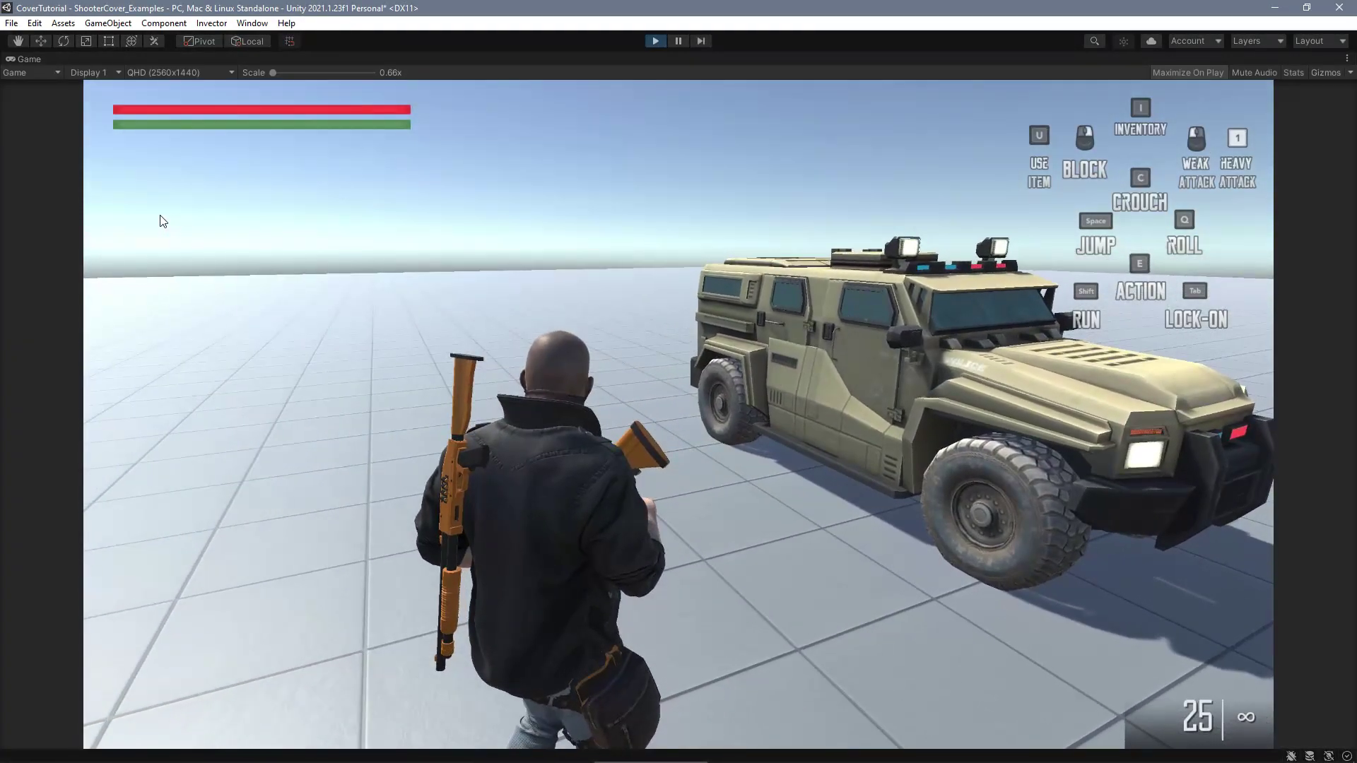
{"action": "key", "text": "w"}
{"action": "key", "text": "e"}
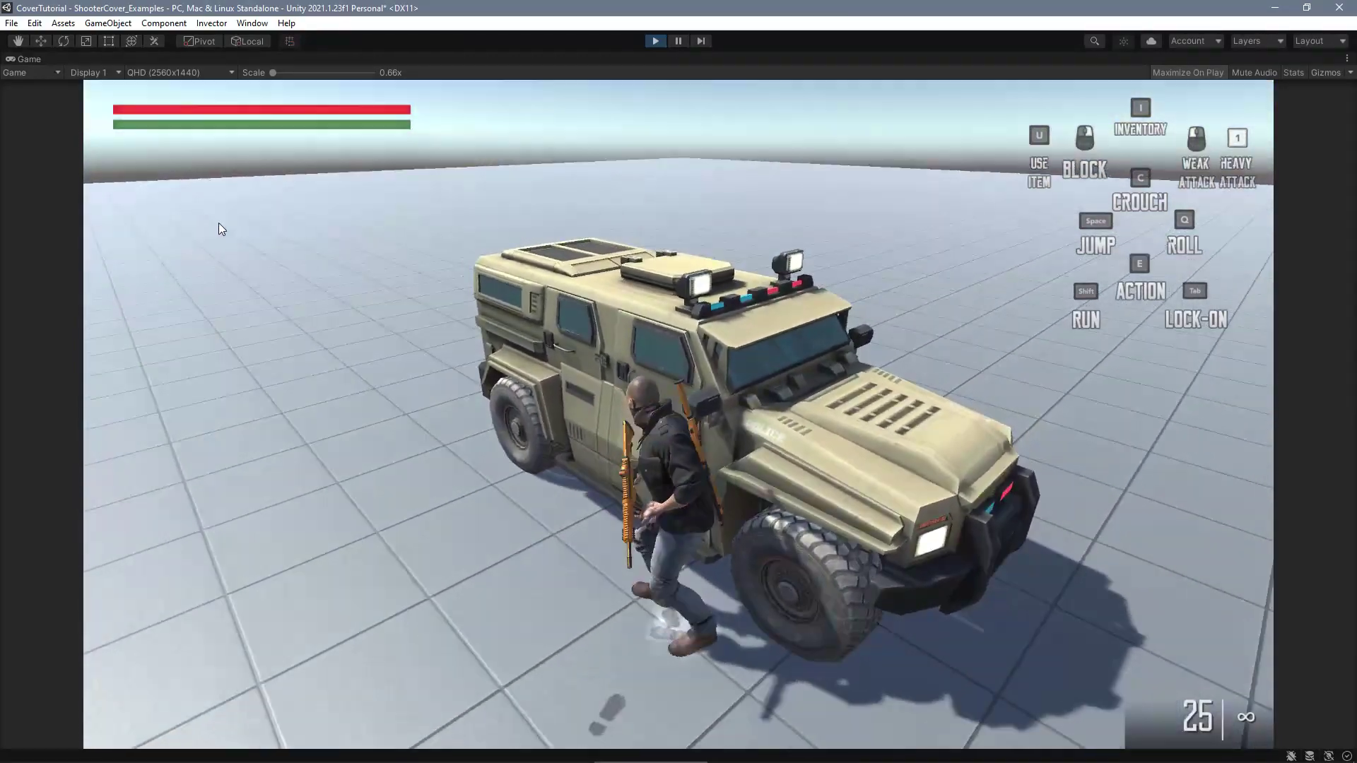
{"action": "key", "text": "a"}
{"action": "key", "text": "a"}
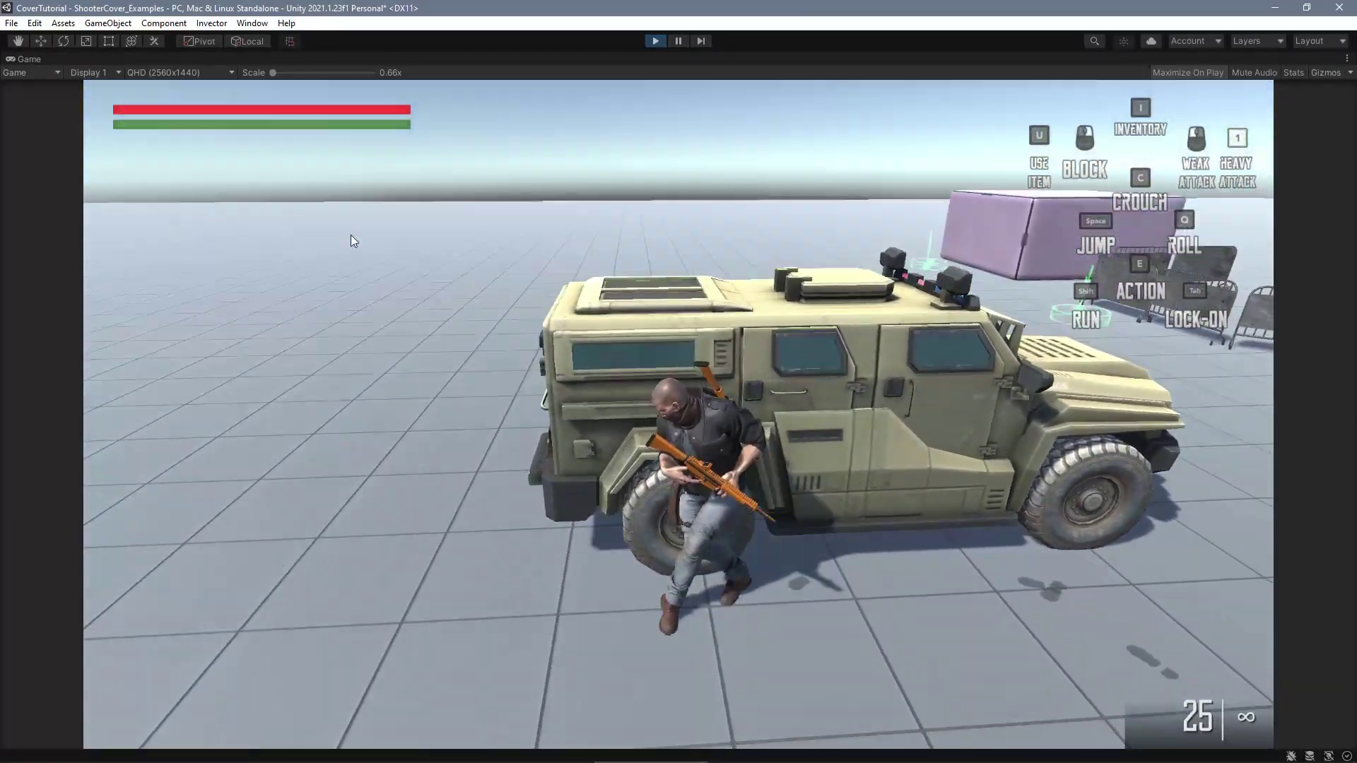
{"action": "key", "text": "a"}
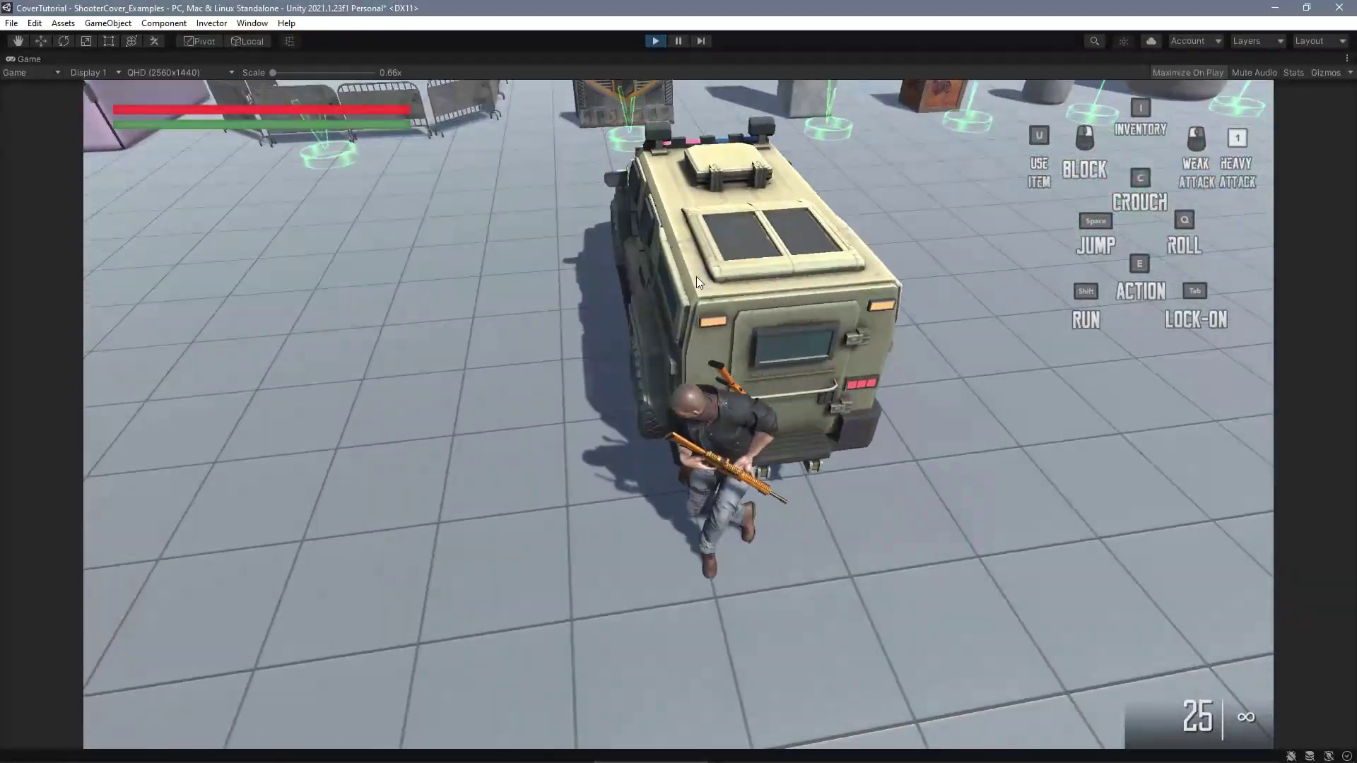
{"action": "key", "text": "a"}
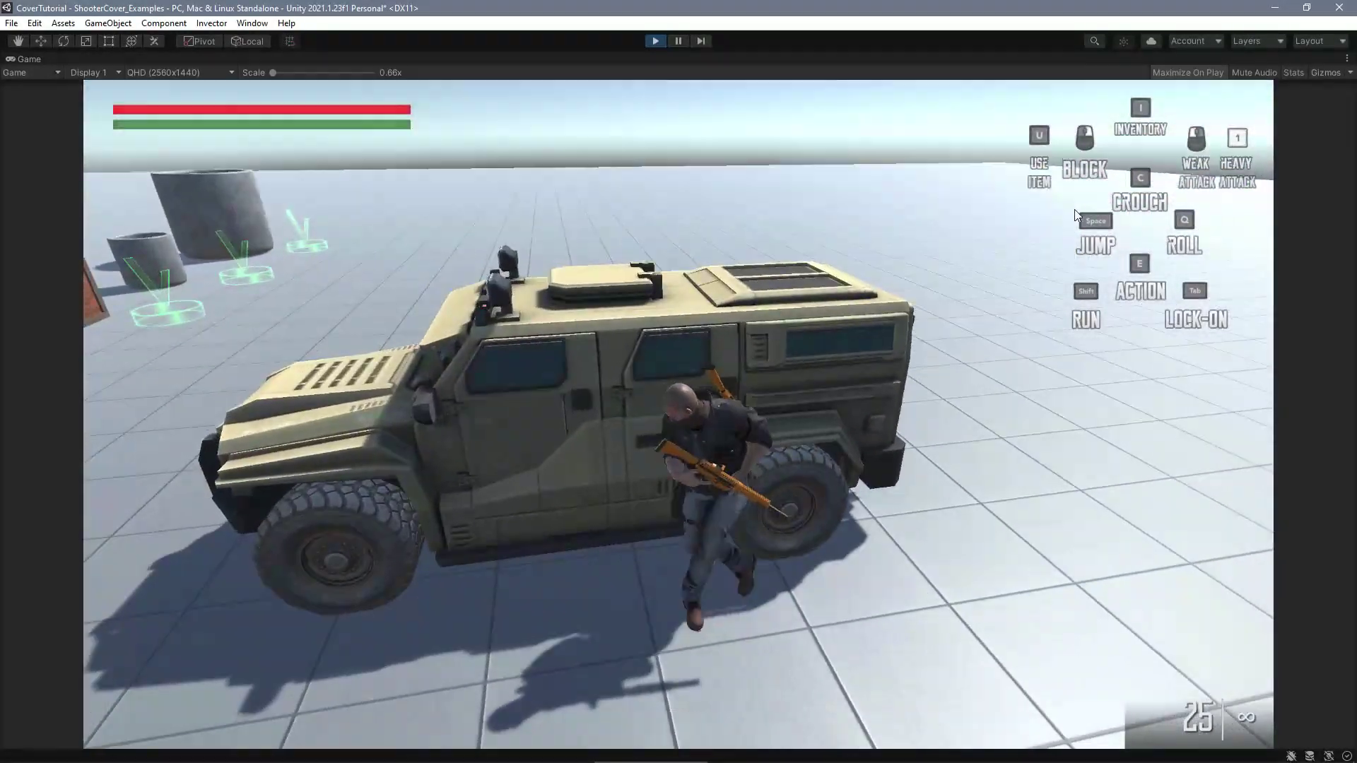
{"action": "key", "text": "a"}
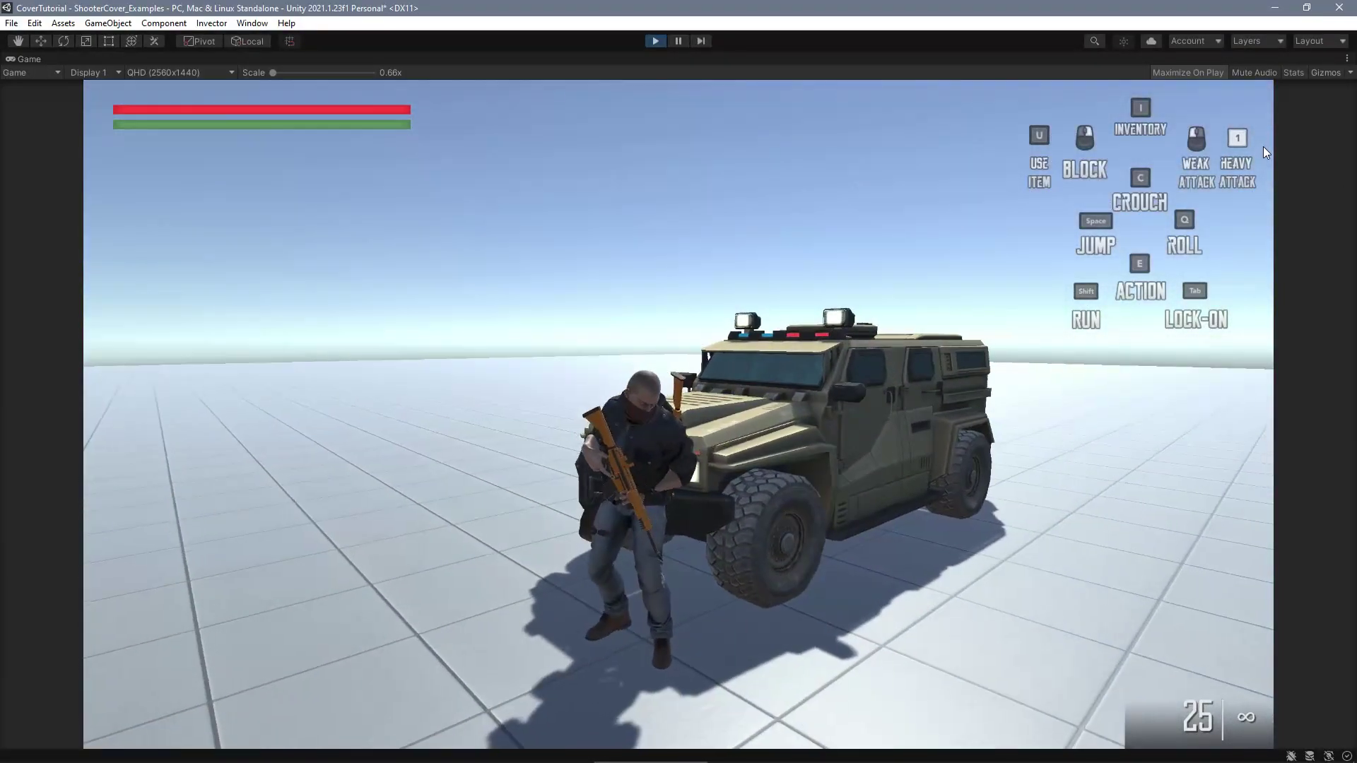
Move the character in cover to the APC's rear corner and test aiming the rifle around it.
{"action": "key", "text": "d"}
{"action": "key", "text": "d"}
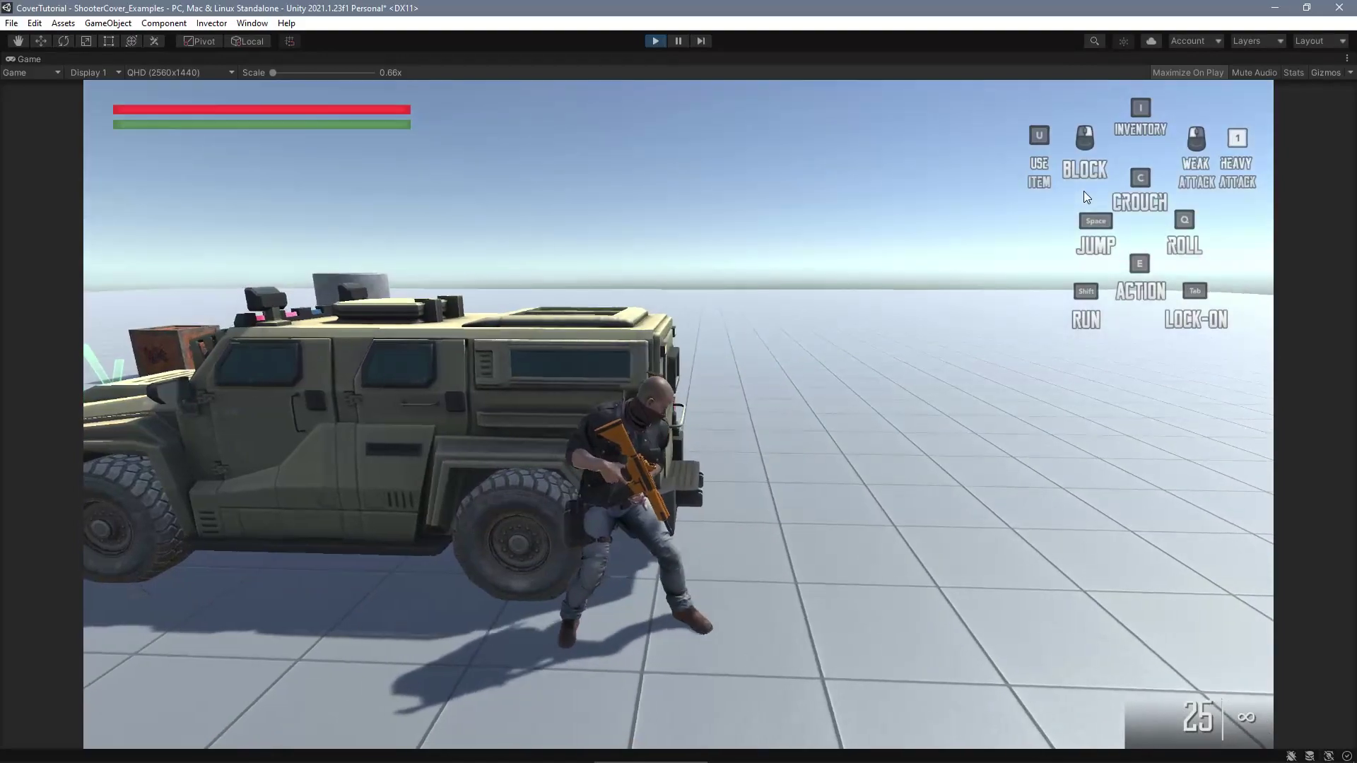
{"action": "right_click", "coordinate": [1083, 190]}
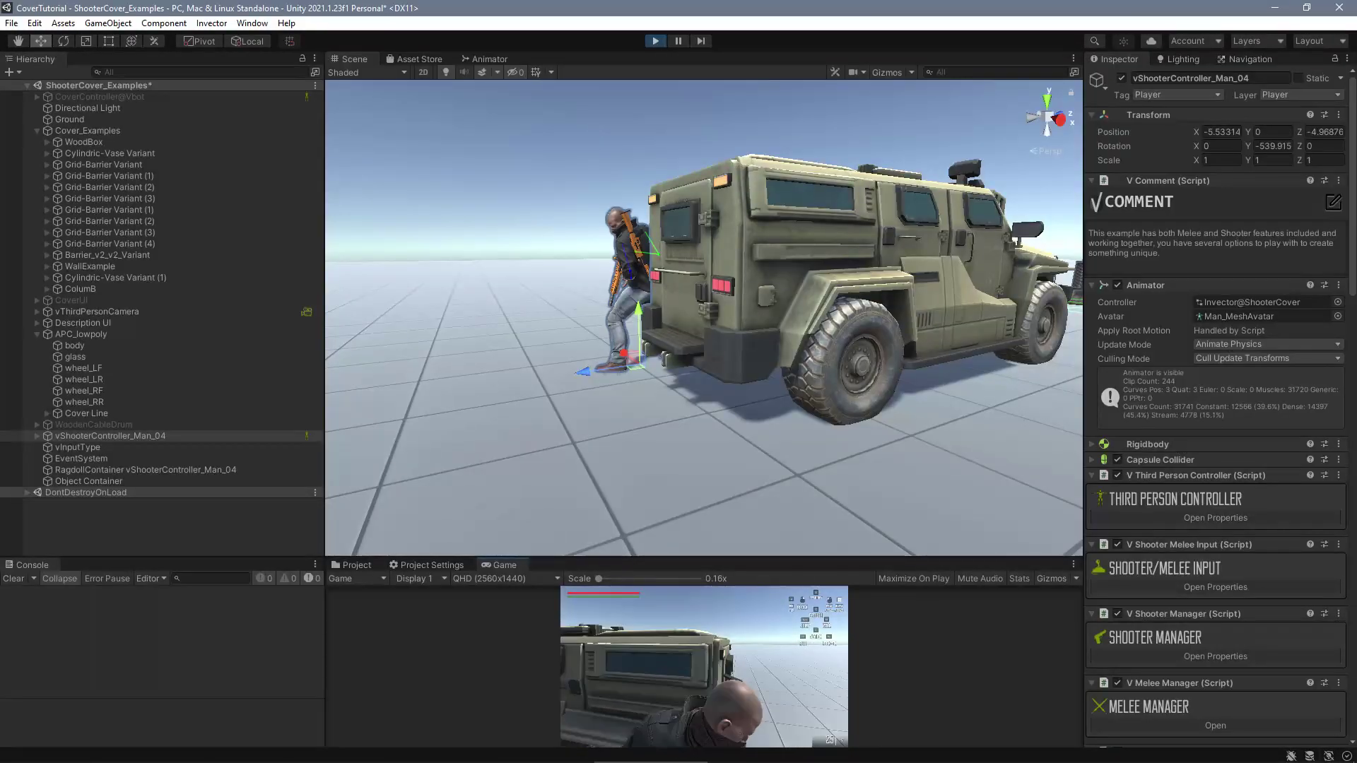
{"action": "right_click", "coordinate": [703, 666]}
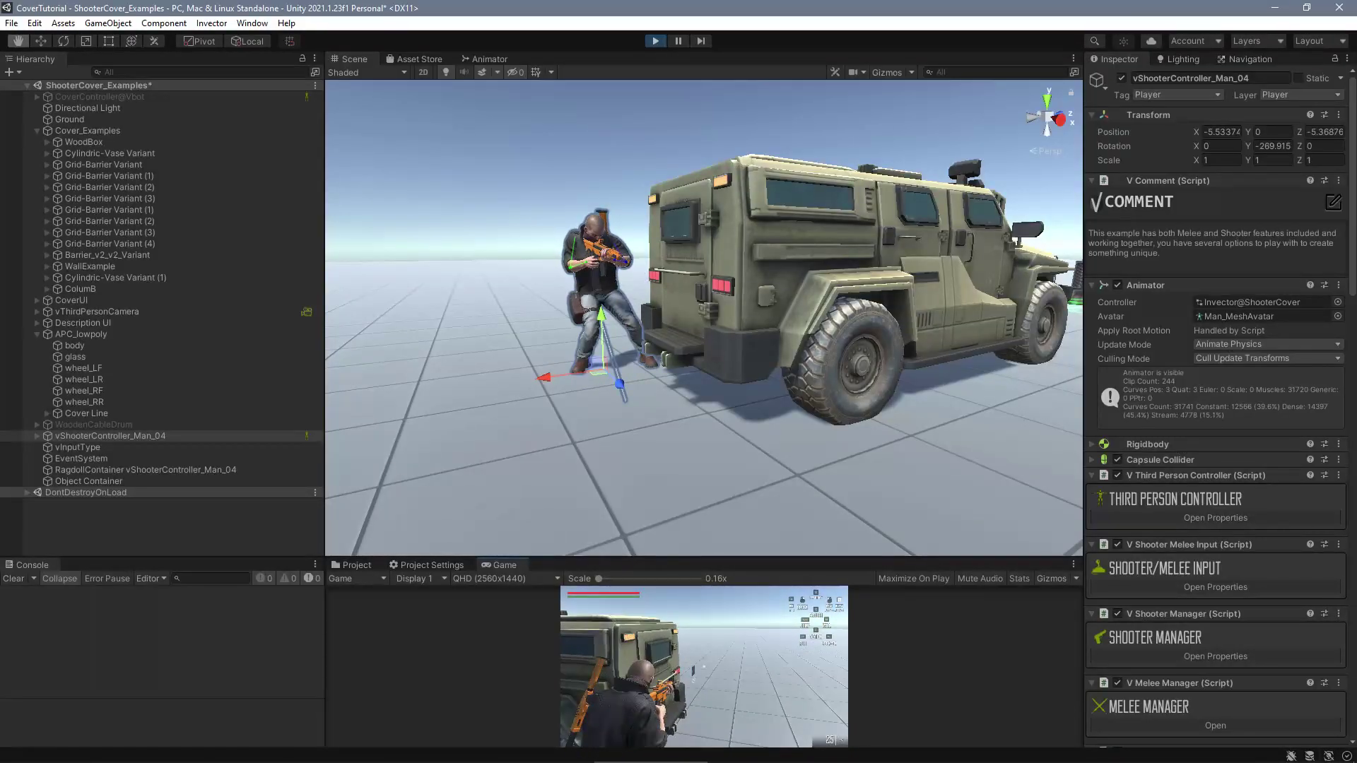
{"action": "right_click", "coordinate": [704, 667]}
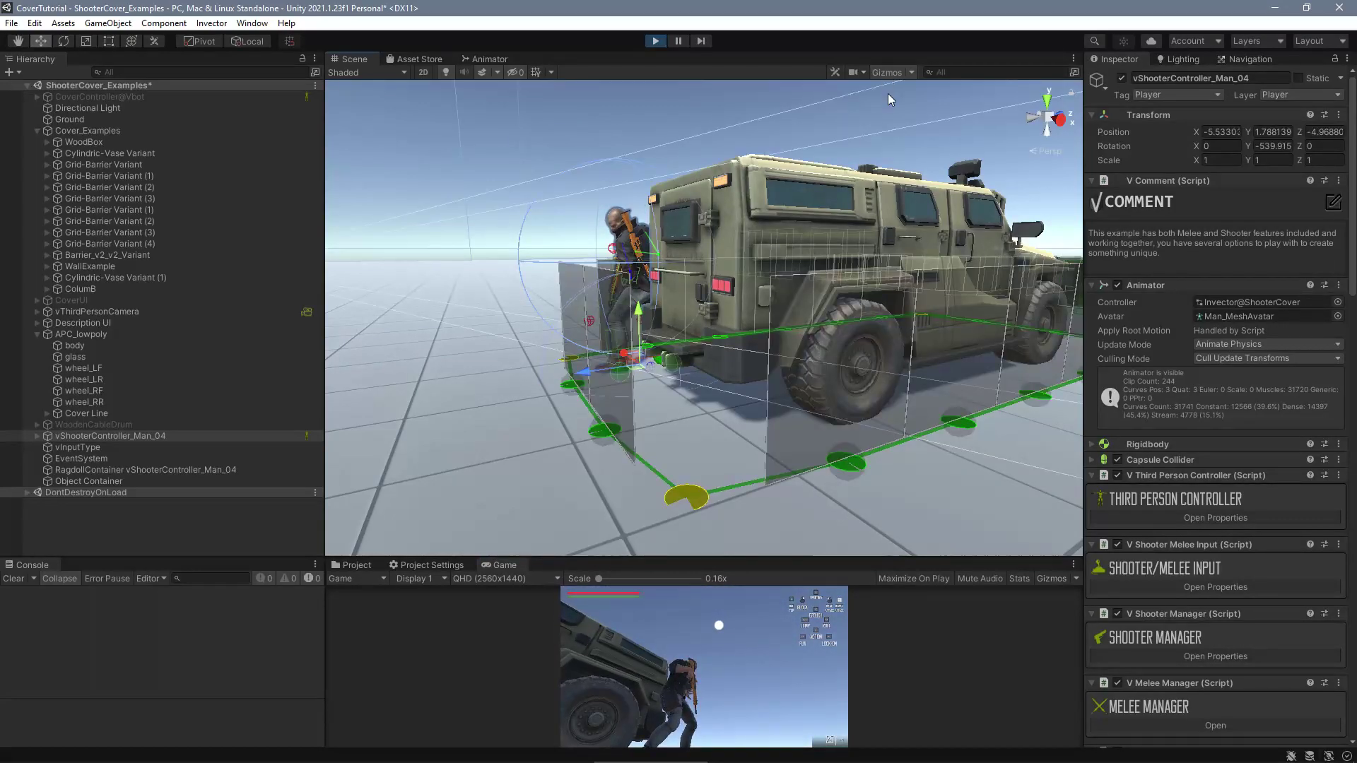
With Gizmos enabled in the Scene view, select cover point CP-10 beside the APC's rear wheel.
{"action": "left_click_drag", "start_coordinate": [822, 489], "coordinate": [1060, 395], "text": "alt"}
{"action": "left_click_drag", "start_coordinate": [621, 417], "coordinate": [721, 423], "text": "alt"}
{"action": "scroll", "coordinate": [658, 420], "scroll_direction": "up", "scroll_amount": 5}
{"action": "left_click", "coordinate": [724, 405]}
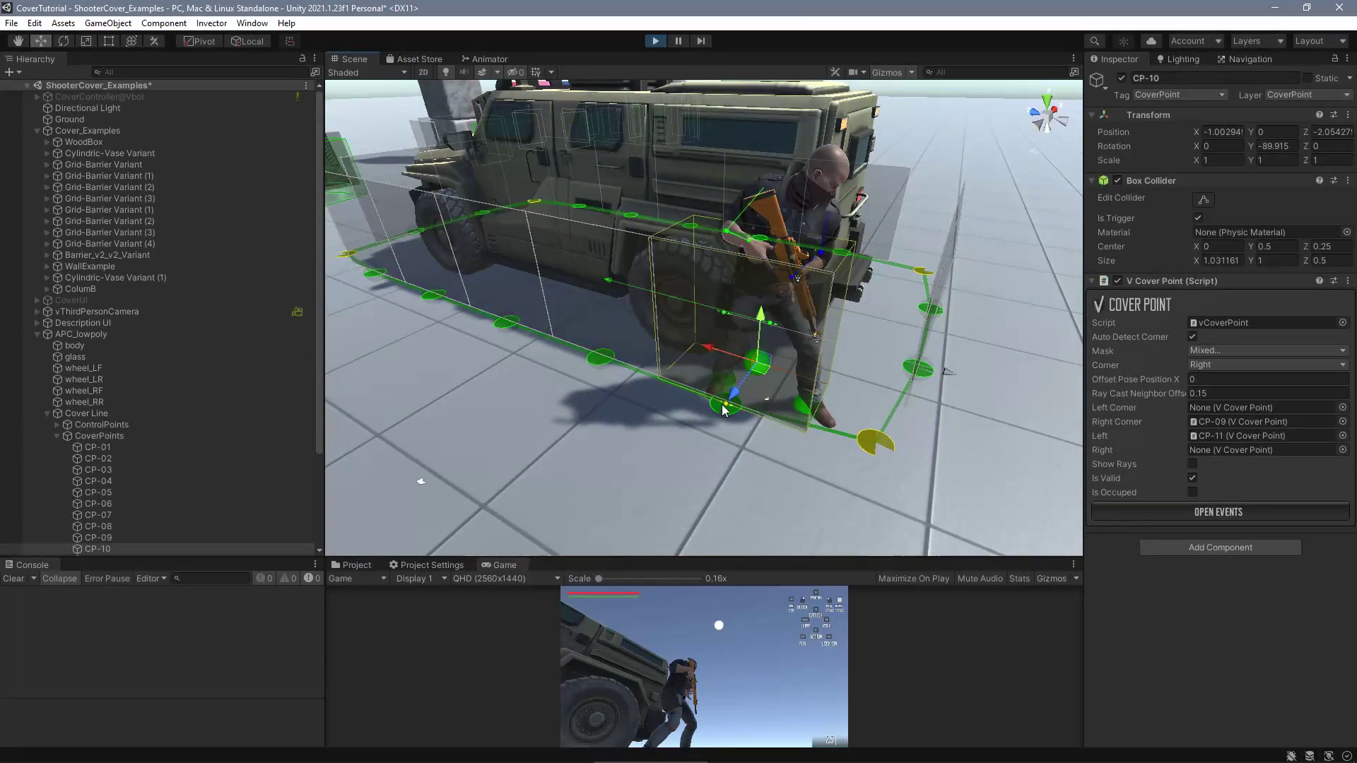
Examine CP-10's pose handle and neighbouring cover points beside the APC's rear wheel in the Scene view.
{"action": "right_click_drag", "start_coordinate": [696, 415], "coordinate": [753, 451], "text": "alt"}
{"action": "middle_click_drag", "start_coordinate": [753, 451], "coordinate": [777, 353], "text": "alt"}
{"action": "right_click_drag", "start_coordinate": [777, 354], "coordinate": [894, 354], "text": "alt"}
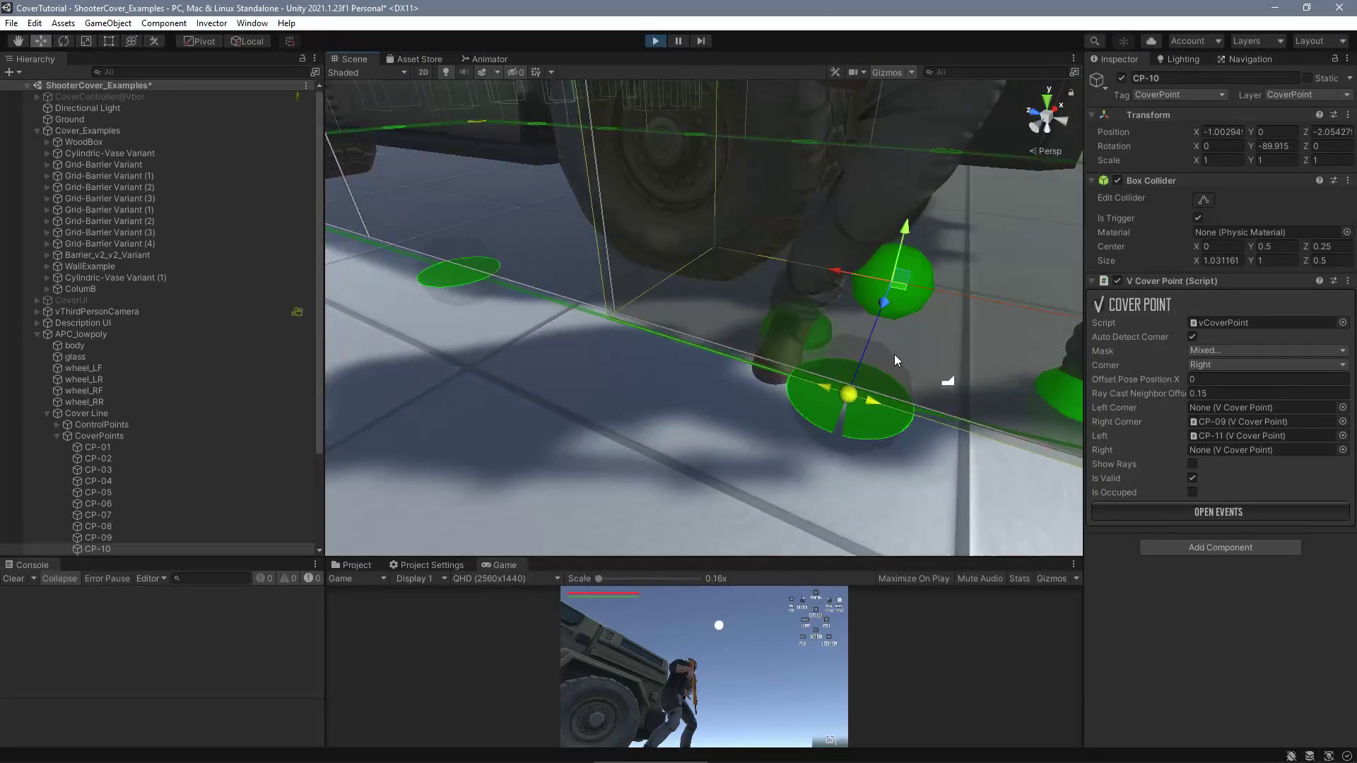
{"action": "left_click_drag", "start_coordinate": [970, 344], "coordinate": [558, 322], "text": "alt"}
{"action": "right_click_drag", "start_coordinate": [559, 321], "coordinate": [525, 247], "text": "alt"}
{"action": "left_click_drag", "start_coordinate": [525, 247], "coordinate": [658, 288], "text": "alt"}
Test moving the character back and forth in cover along the APC's side with Gizmos shown in the Game view.
{"action": "left_click", "coordinate": [786, 643]}
{"action": "right_click", "coordinate": [786, 643]}
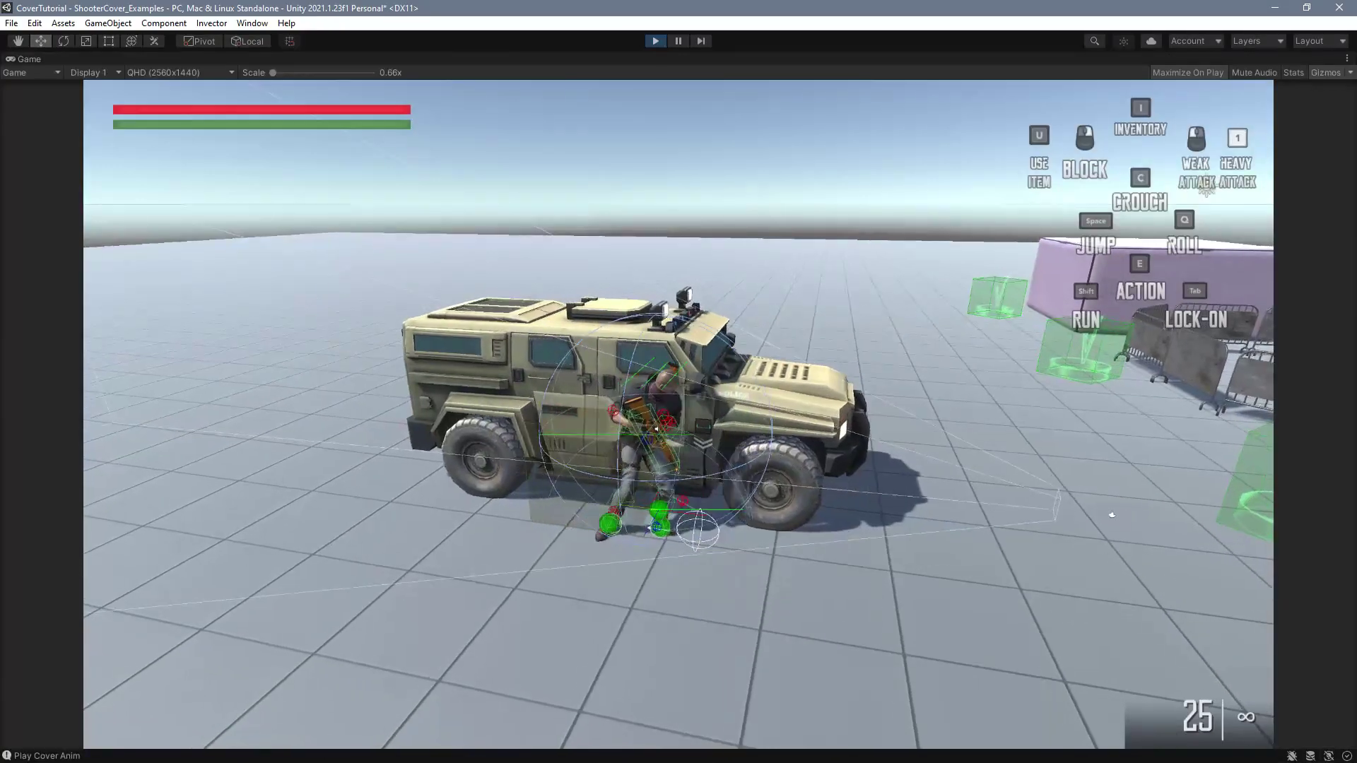
{"action": "key", "text": "d"}
{"action": "key", "text": "a"}
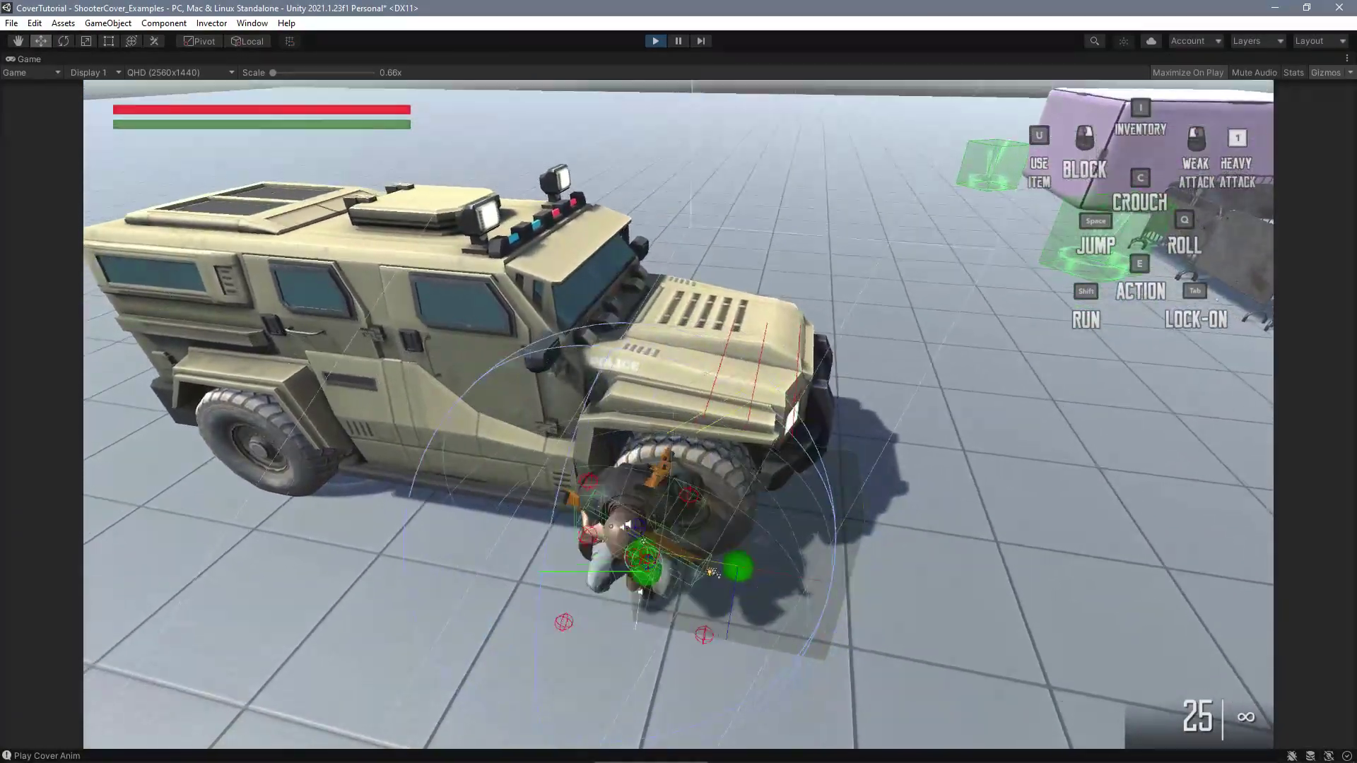
{"action": "key", "text": "d"}
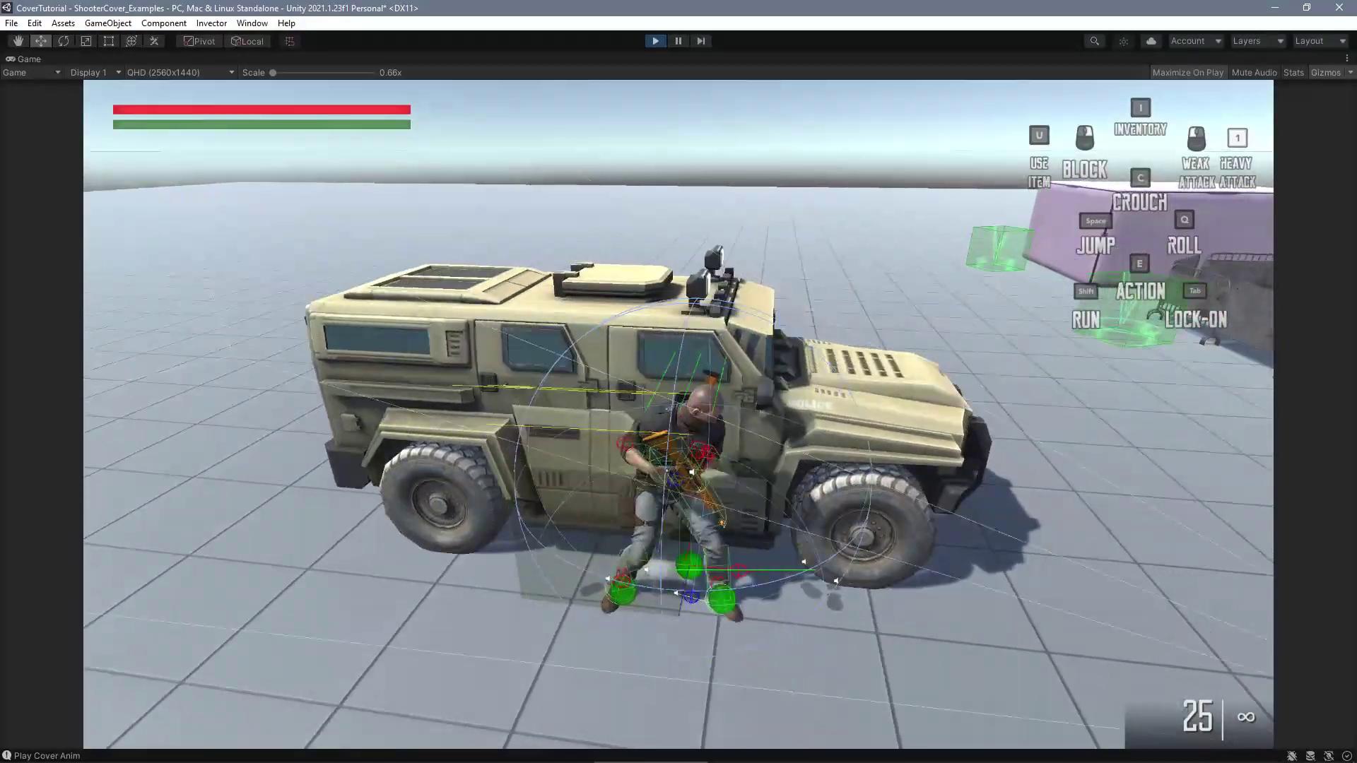
{"action": "key", "text": "a"}
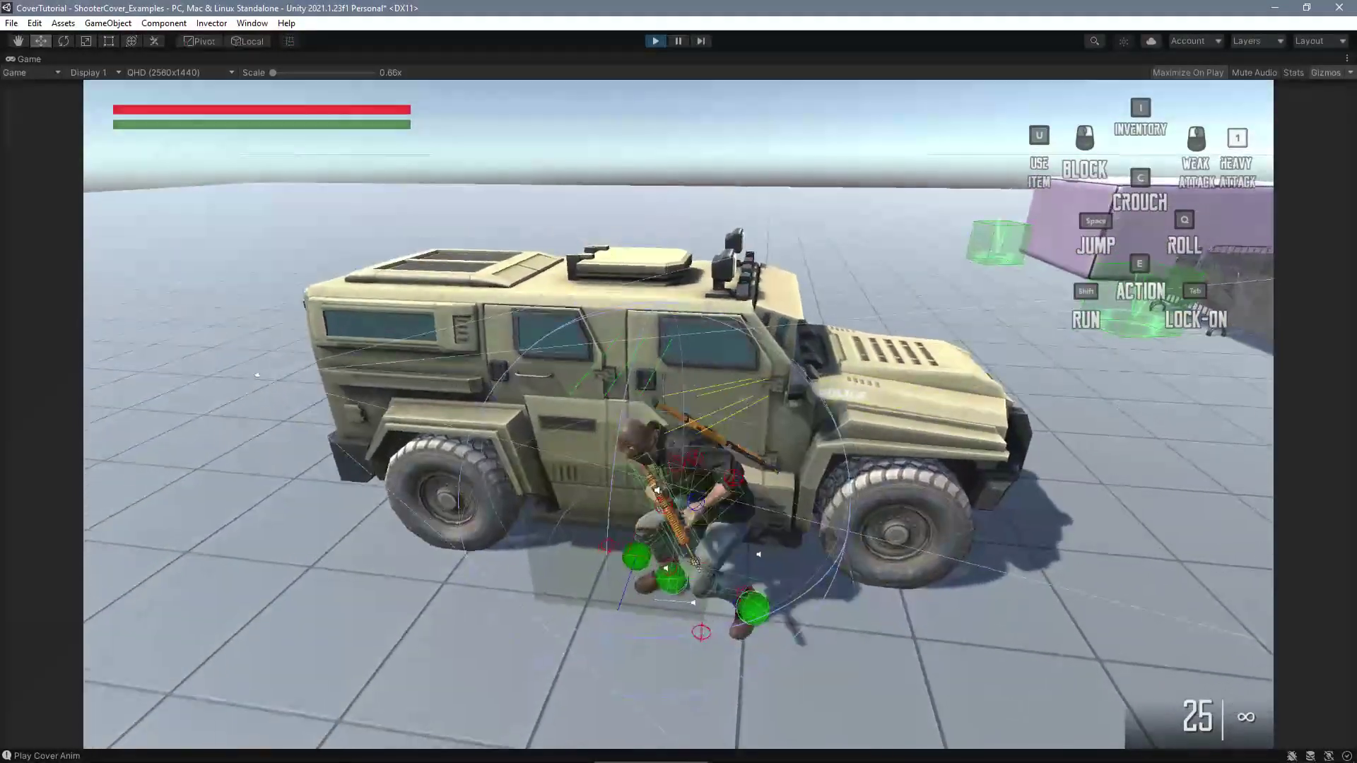
{"action": "key", "text": "d"}
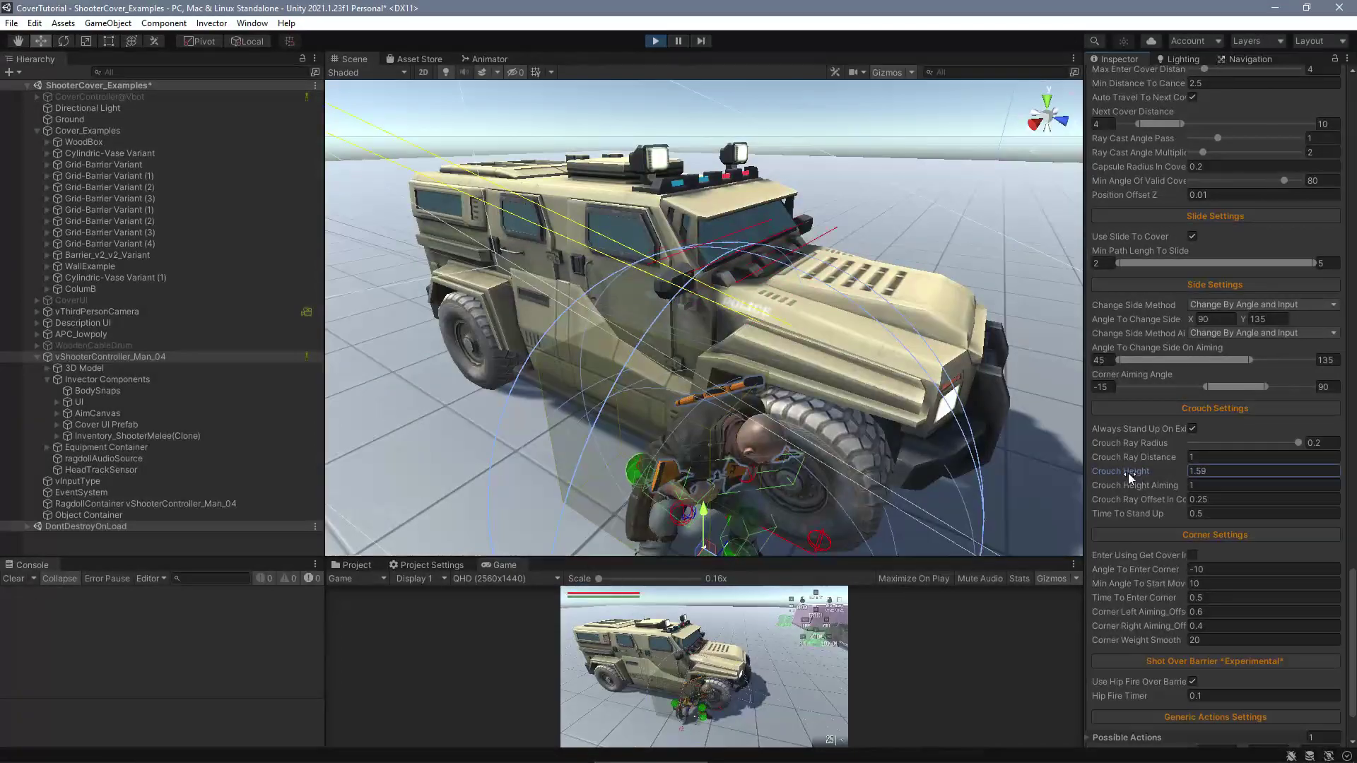
In the Cover Controller, adjust Crouch Height and set the Corner Right Aiming Offset to 0.33 while testing in Play mode.
{"action": "left_click_drag", "start_coordinate": [1128, 472], "coordinate": [1122, 470]}
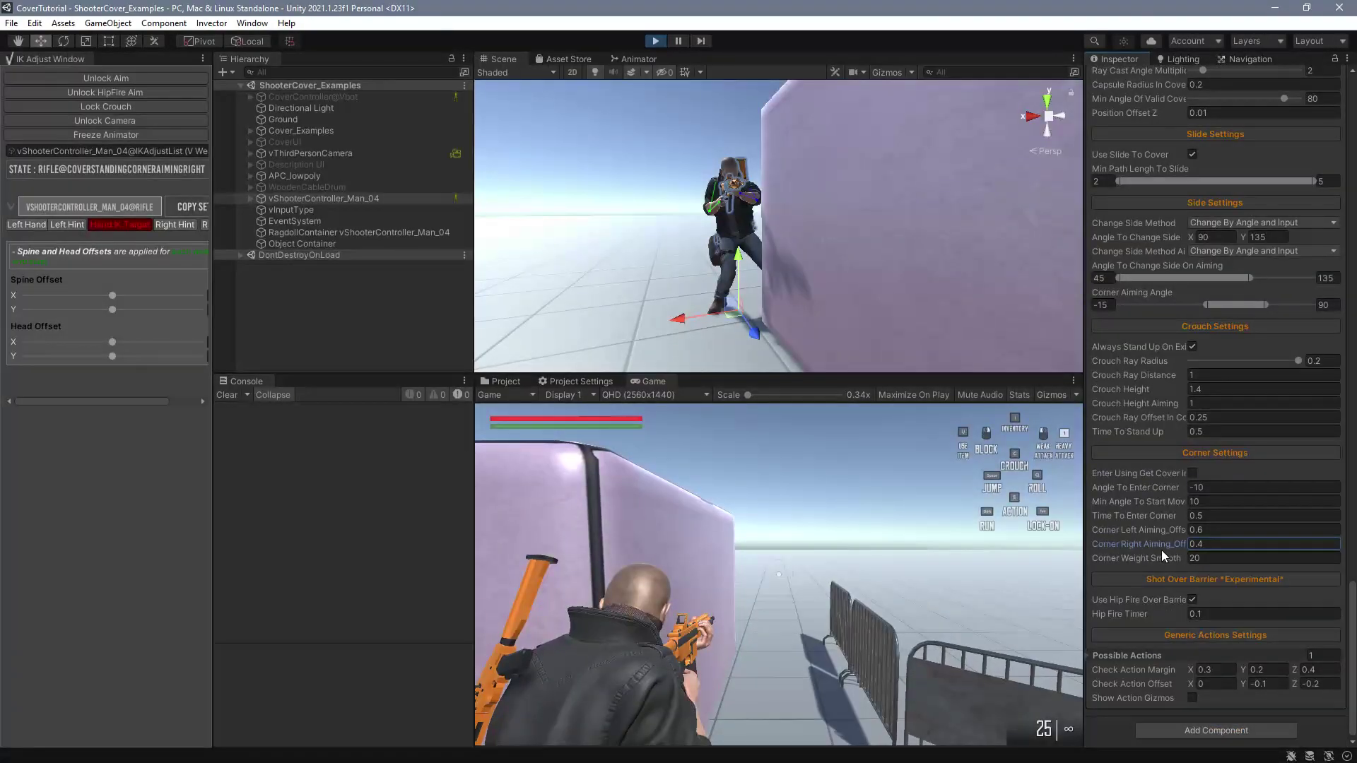
{"action": "left_click_drag", "start_coordinate": [1162, 547], "coordinate": [1156, 543]}
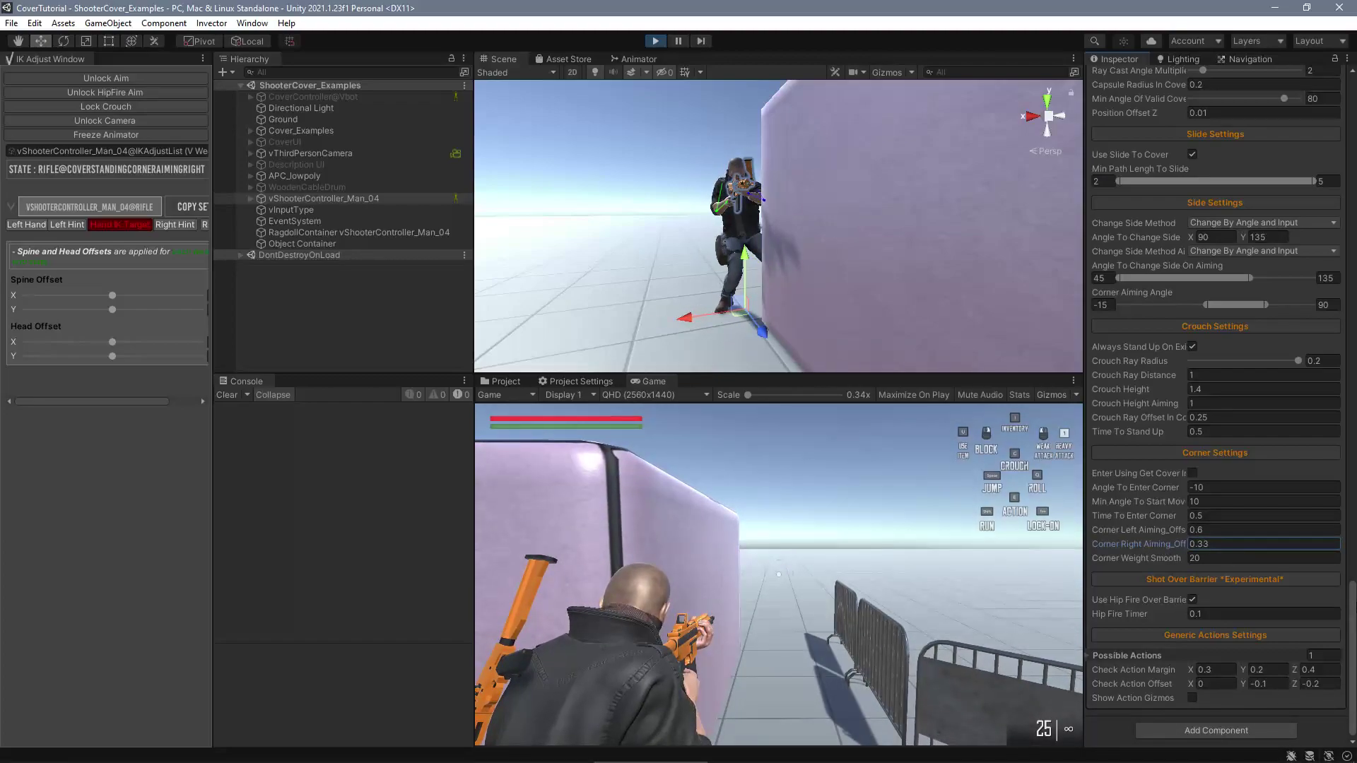
Adjust the Corner Right Aiming camera offset in the Cover Controller's Camera Settings.
{"action": "scroll", "coordinate": [1159, 541], "scroll_direction": "up", "scroll_amount": 10}
{"action": "left_click", "coordinate": [1144, 262]}
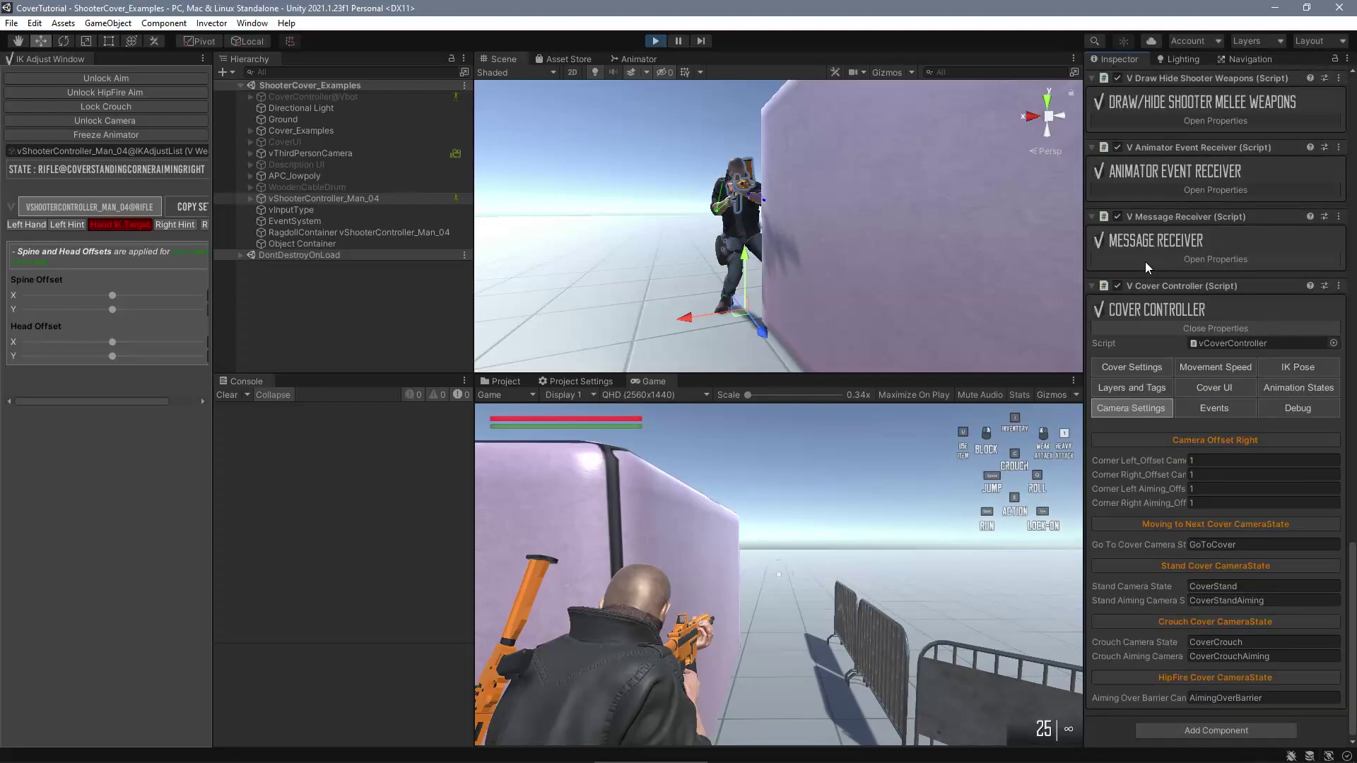
{"action": "left_click", "coordinate": [1148, 505]}
{"action": "mouse_move", "coordinate": [1167, 503]}
{"action": "left_mouse_down"}
{"action": "mouse_move", "coordinate": [1180, 503]}
{"action": "mouse_move", "coordinate": [1108, 507]}
{"action": "mouse_move", "coordinate": [1159, 501]}
{"action": "left_mouse_up"}
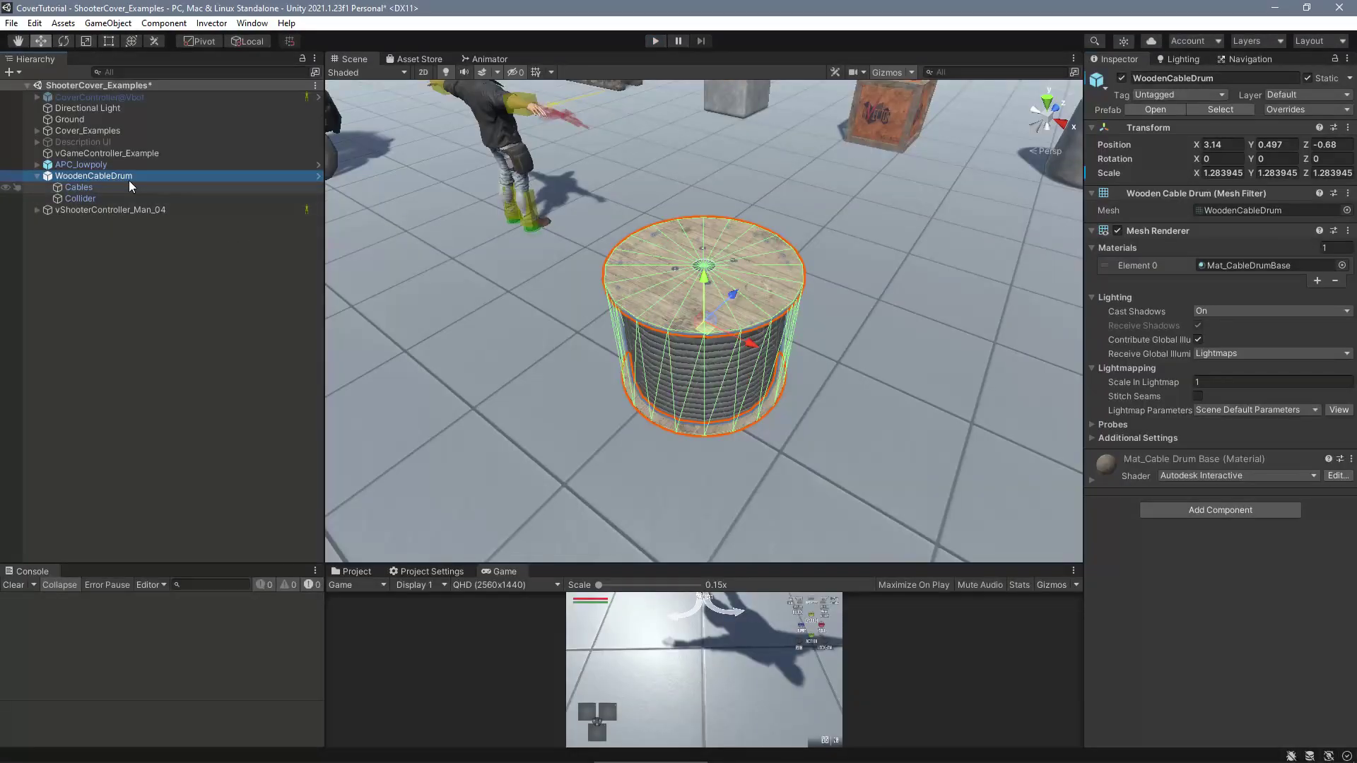
Add a new Cover Line to WoodenCableDrum and make it a circle.
{"action": "right_click", "coordinate": [129, 182]}
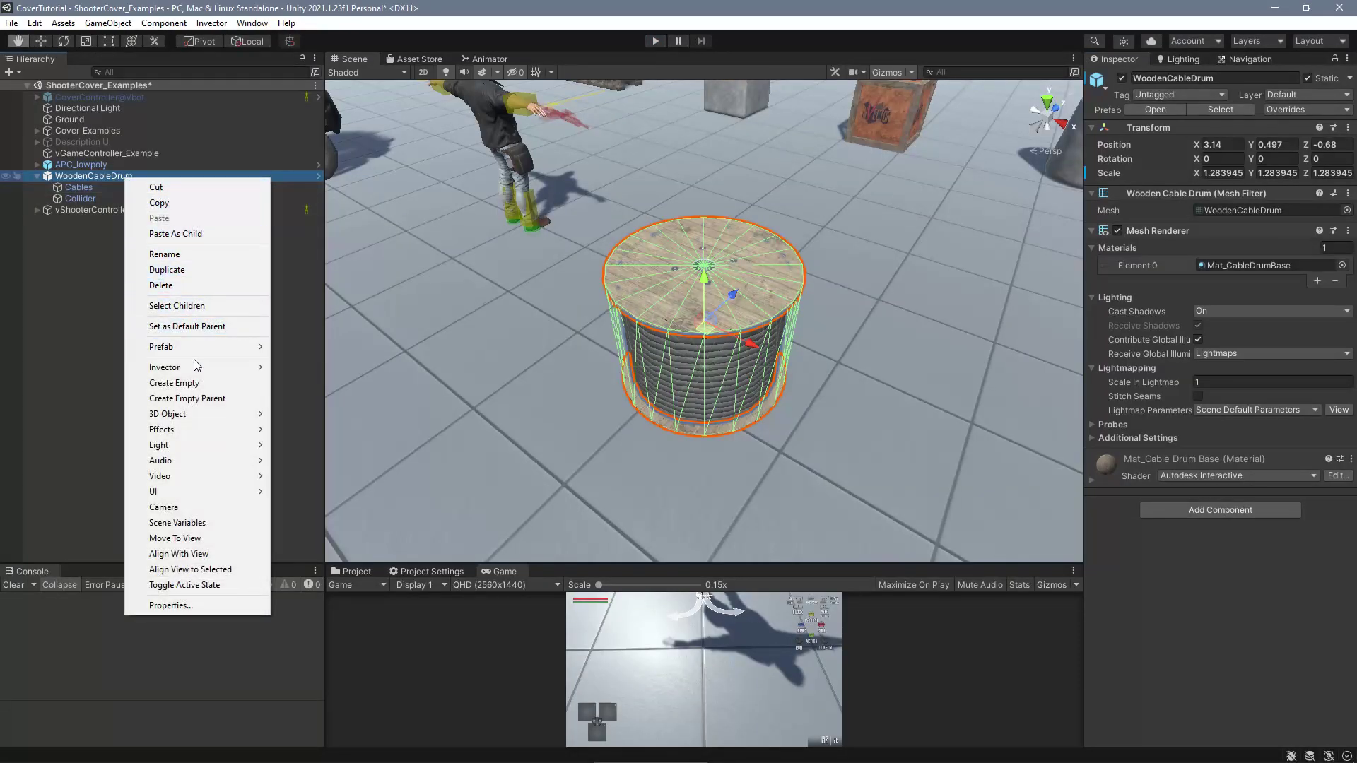
{"action": "left_click", "coordinate": [397, 368]}
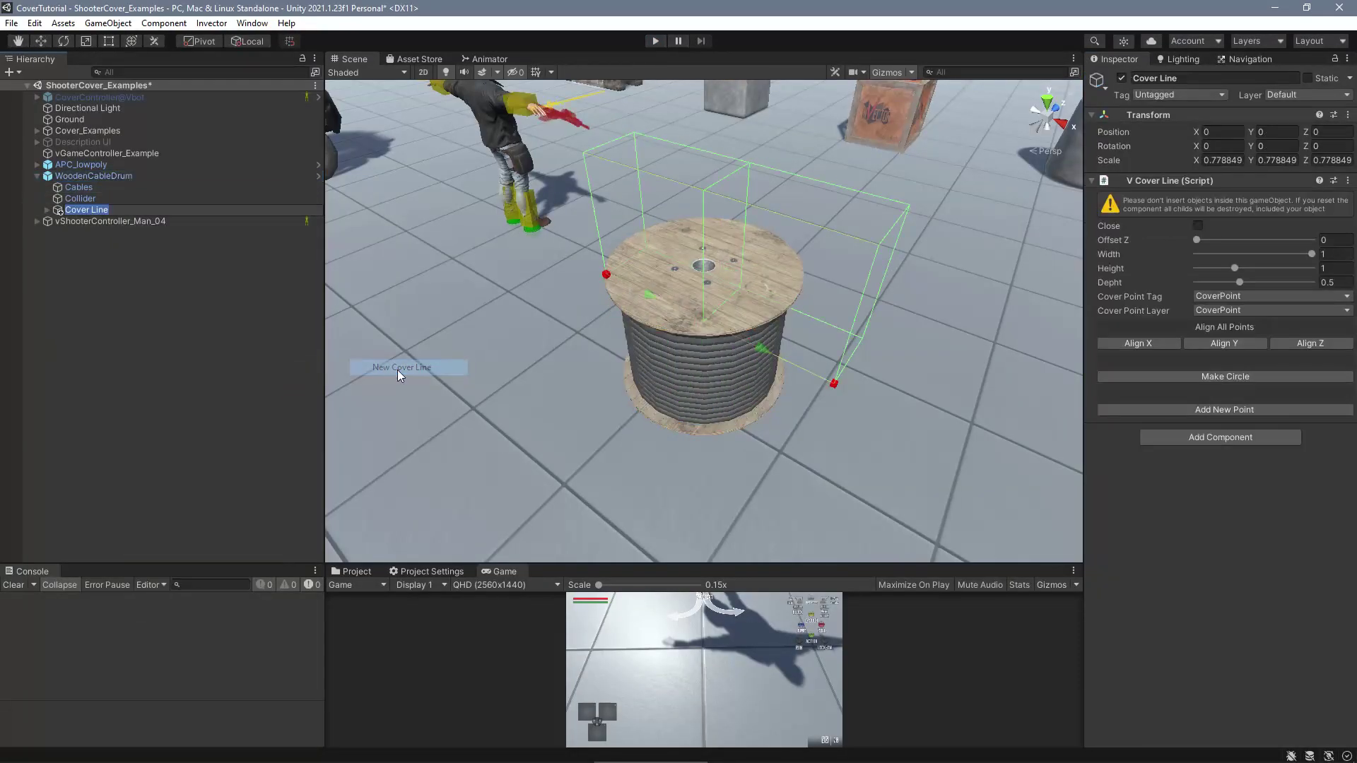
{"action": "left_click", "coordinate": [1173, 375]}
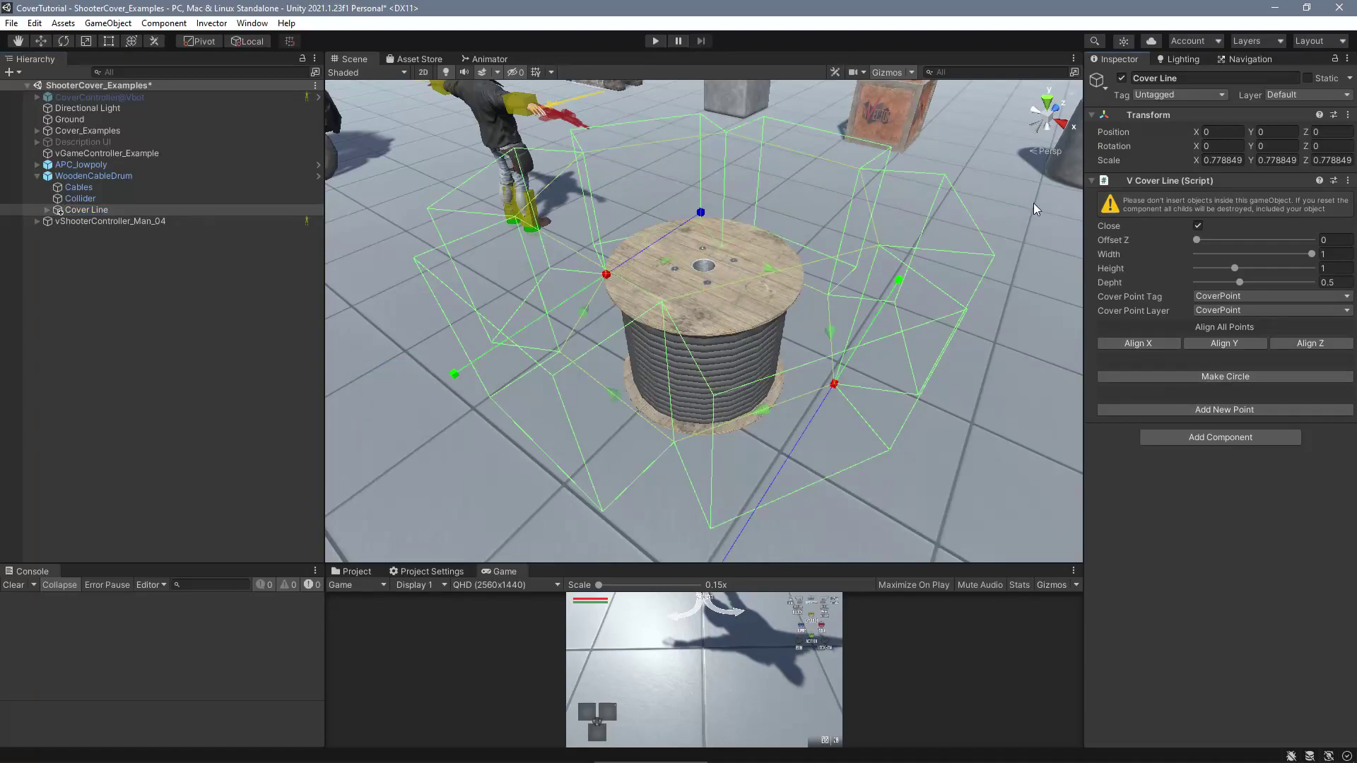
Fit the circular cover line's points and tangents closely around the cable drum, with a Width of 0.552.
{"action": "left_click", "coordinate": [1045, 103]}
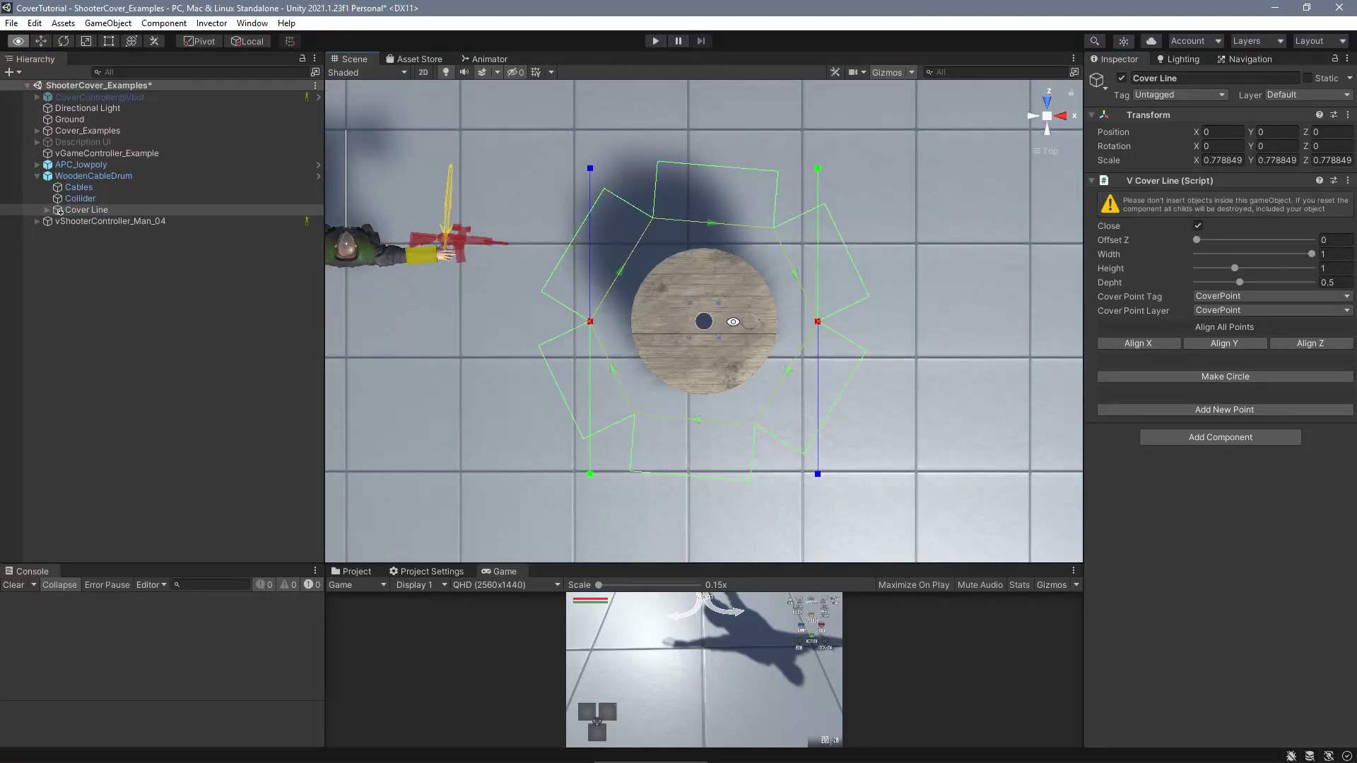
{"action": "left_click_drag", "start_coordinate": [865, 327], "coordinate": [846, 328]}
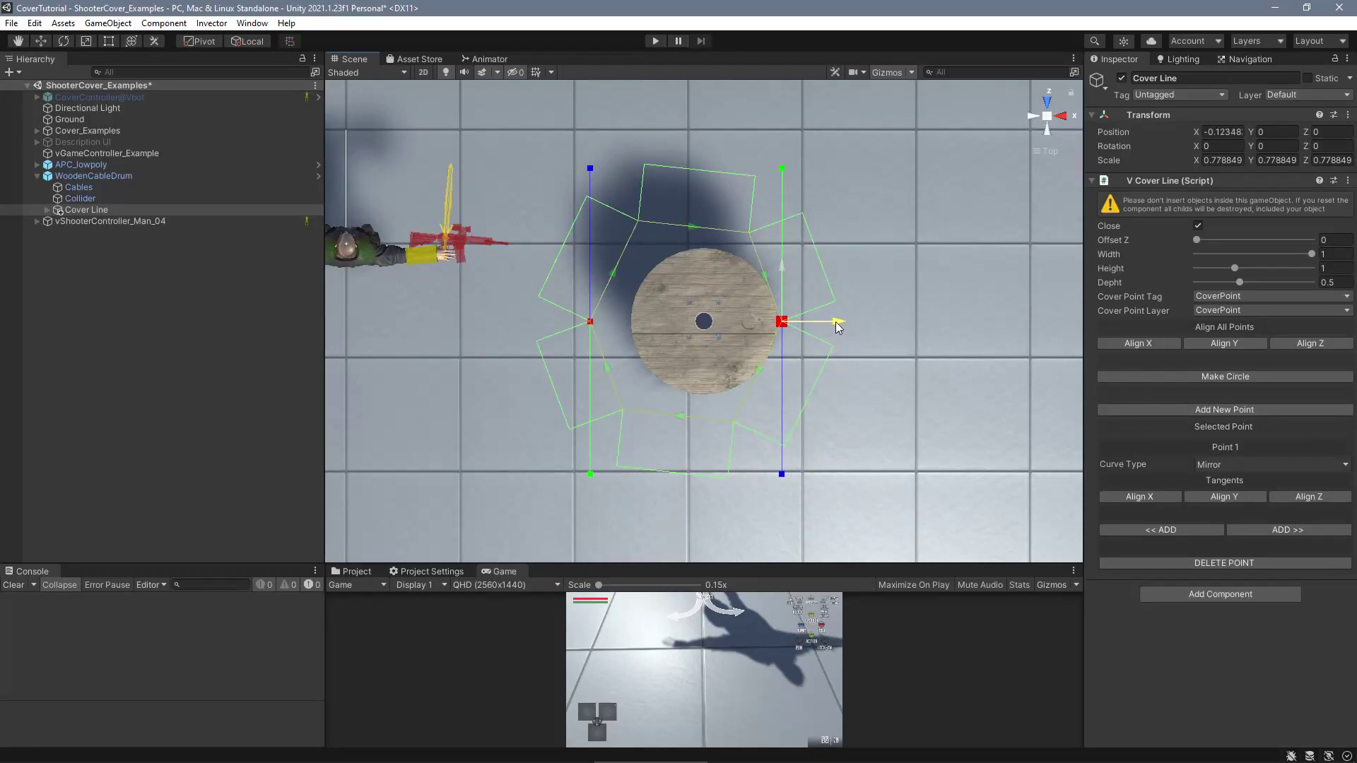
{"action": "left_click_drag", "start_coordinate": [654, 322], "coordinate": [693, 323]}
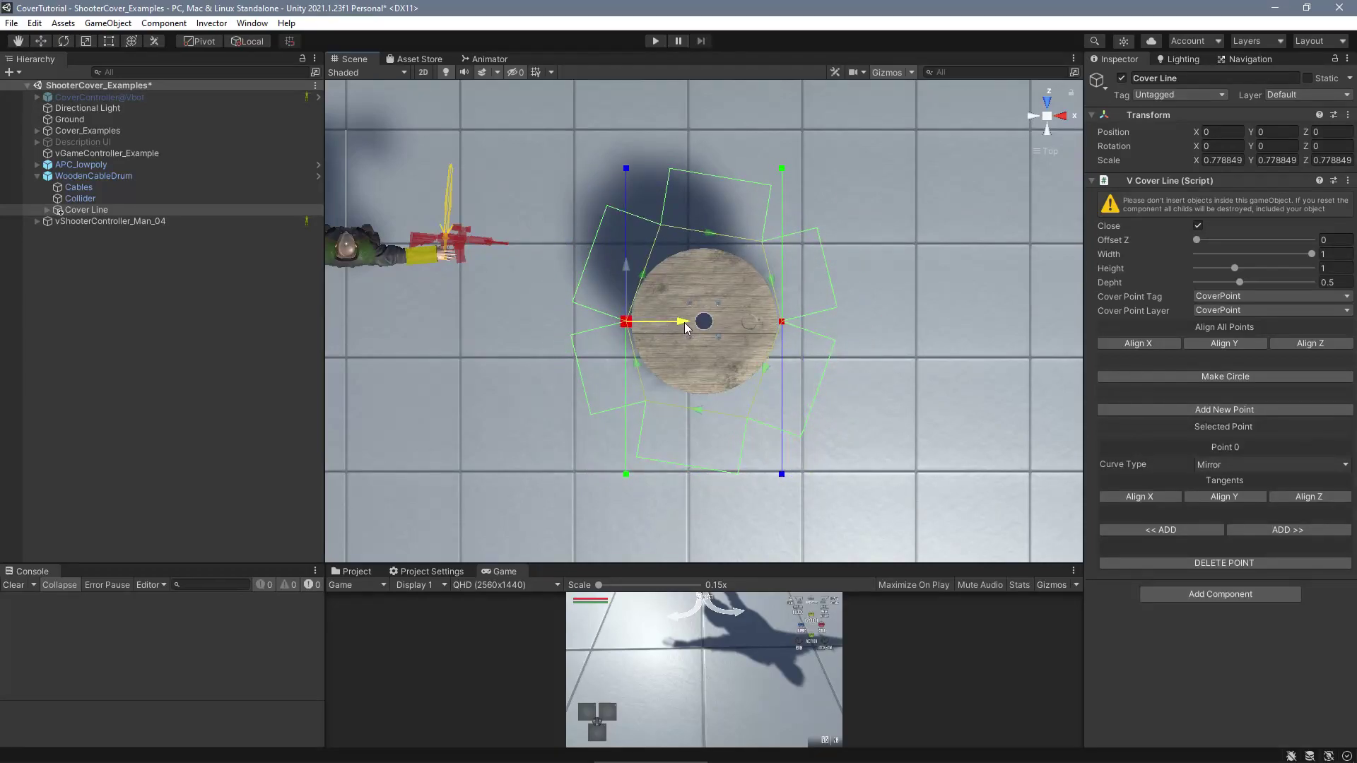
{"action": "left_click_drag", "start_coordinate": [636, 165], "coordinate": [650, 199]}
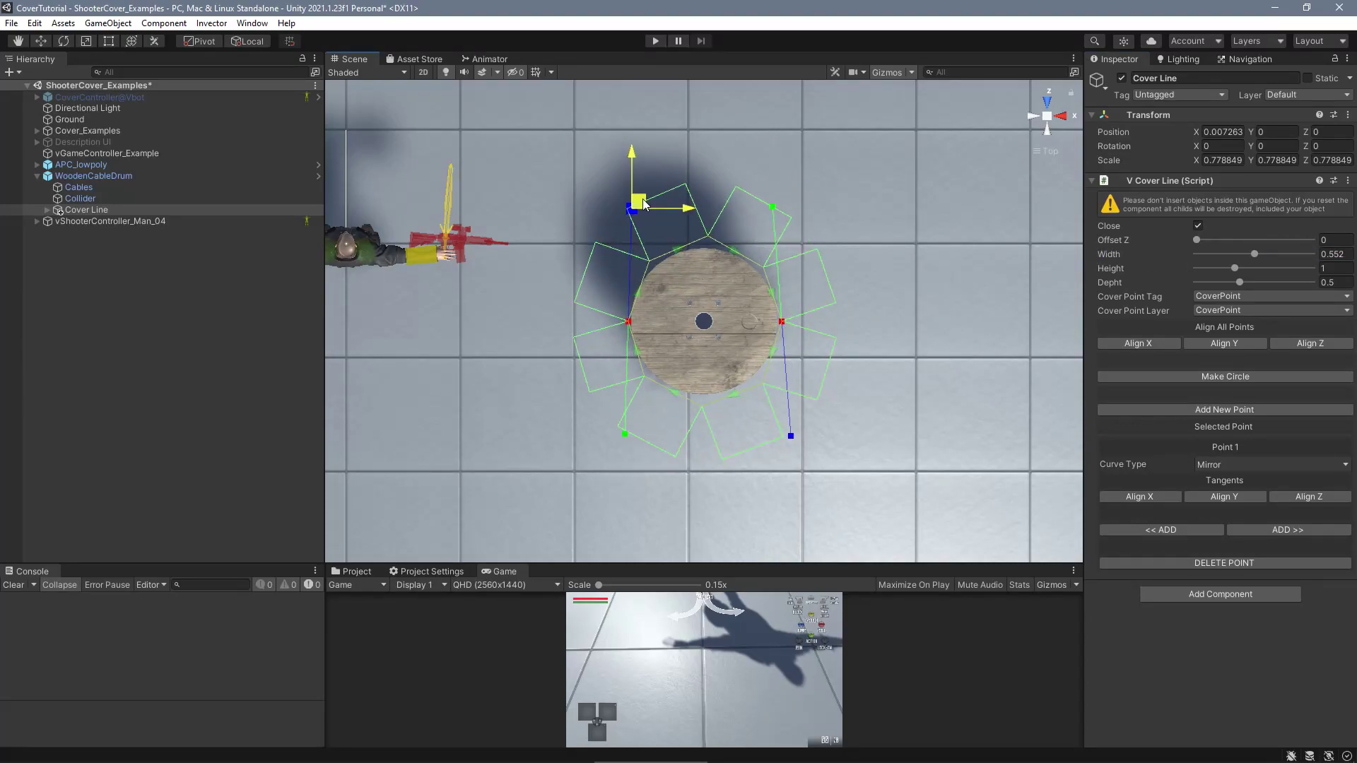
{"action": "left_click", "coordinate": [1047, 133]}
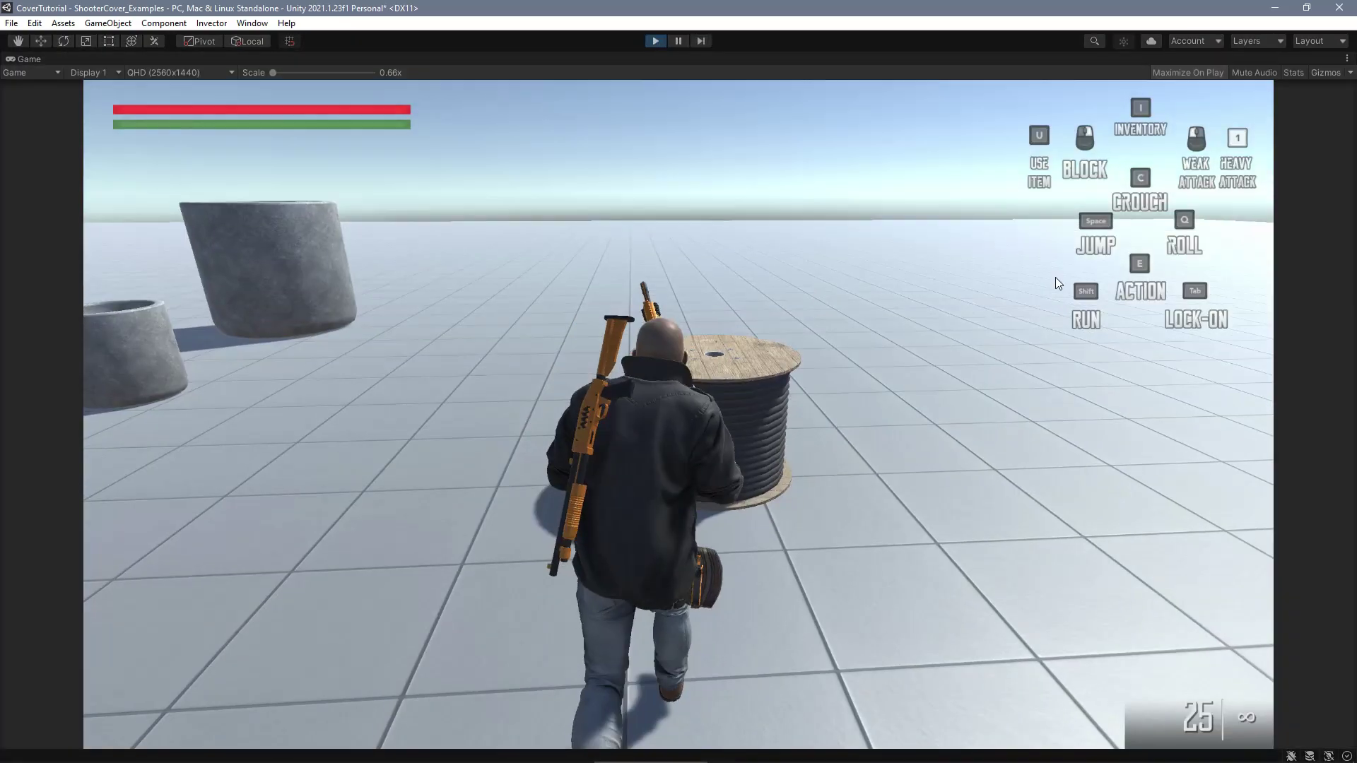
In Play mode, take cover against the wooden cable drum and move the character around it.
{"action": "key", "text": "w"}
{"action": "key", "text": "d"}
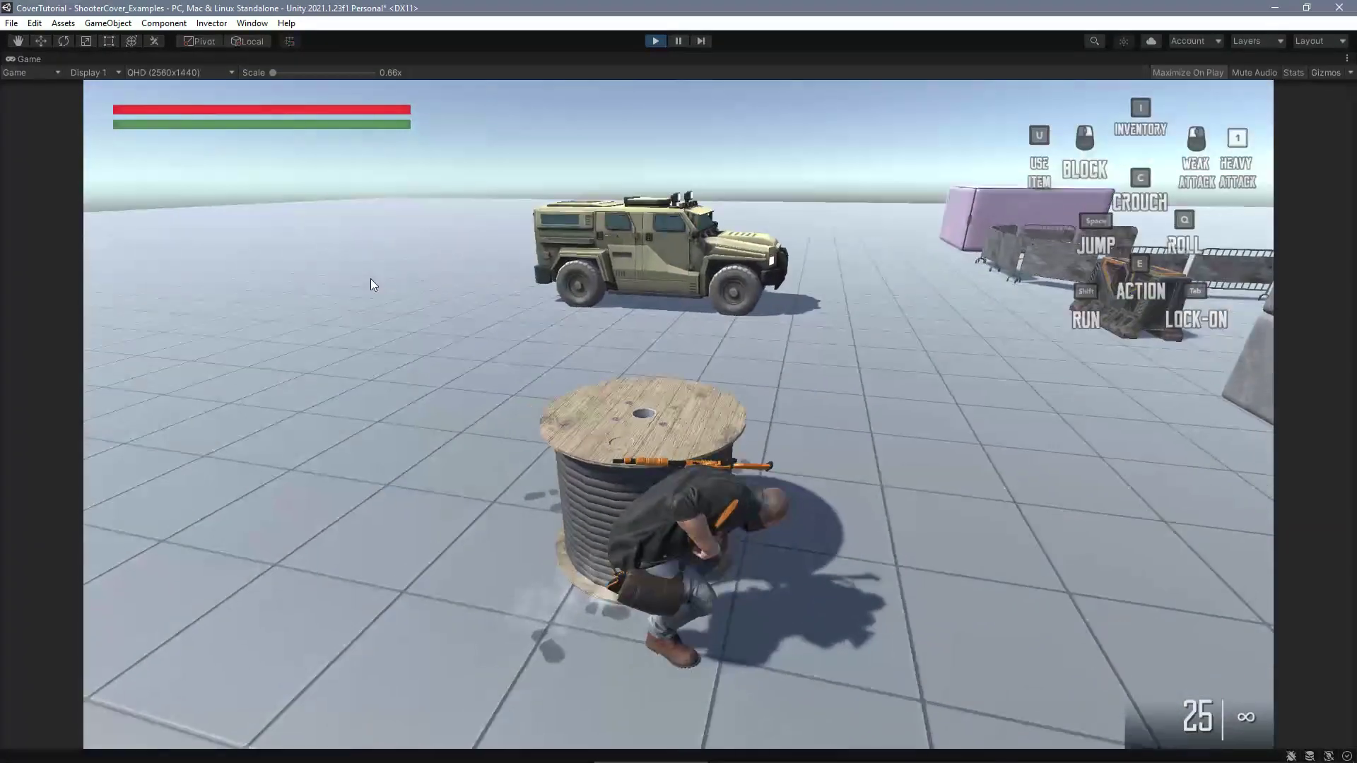
{"action": "right_click", "coordinate": [367, 279]}
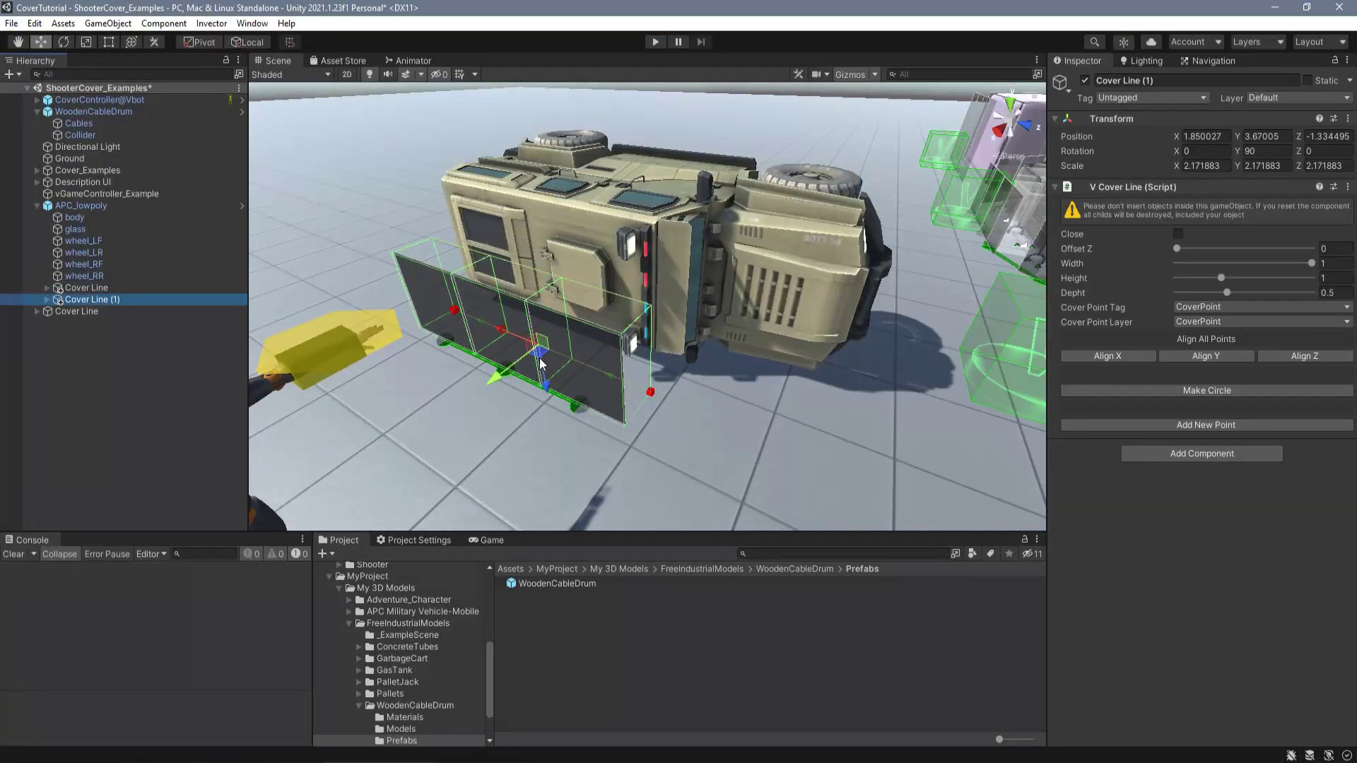
Move Cover Line (1) toward the overturned APC's front and reposition its end points to span the roof-to-hood corner.
{"action": "left_click_drag", "start_coordinate": [539, 355], "coordinate": [780, 389]}
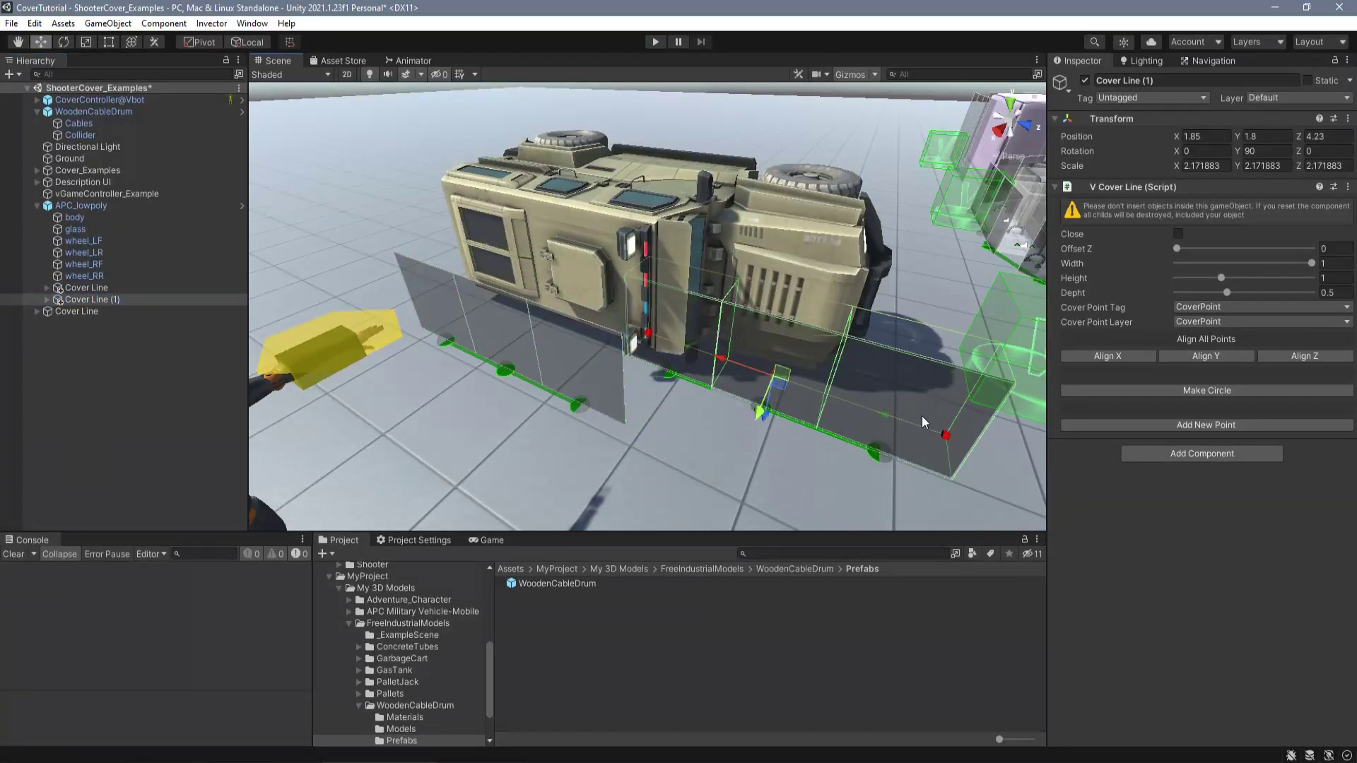
{"action": "left_click_drag", "start_coordinate": [937, 447], "coordinate": [752, 379]}
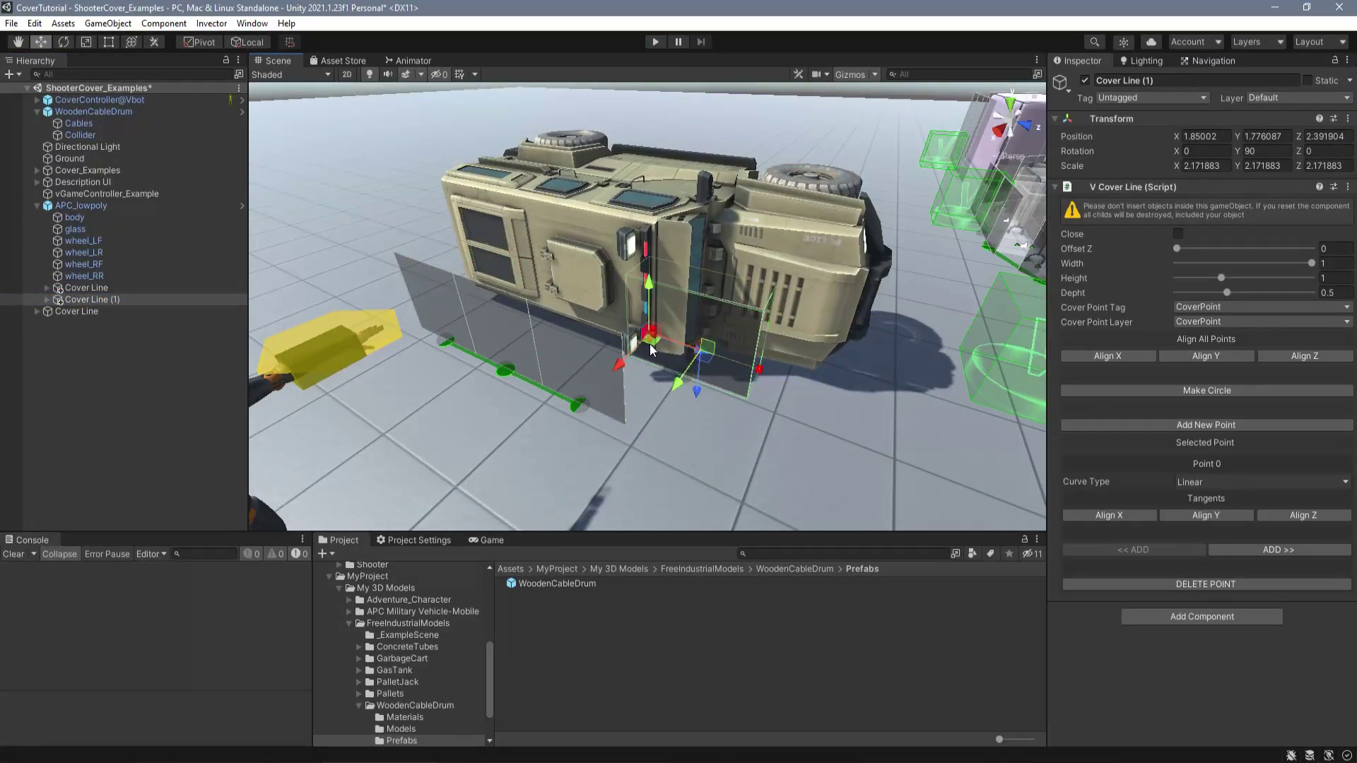
{"action": "left_click_drag", "start_coordinate": [651, 349], "coordinate": [626, 409]}
{"action": "left_click_drag", "start_coordinate": [762, 387], "coordinate": [704, 401]}
Duplicate Cover Line (1), angle the copy along the hood at -52.676 on Z, and set its CP-01 pose offset to -0.2227915.
{"action": "key", "text": "ctrl+d"}
{"action": "key", "text": "w"}
{"action": "key", "text": "e"}
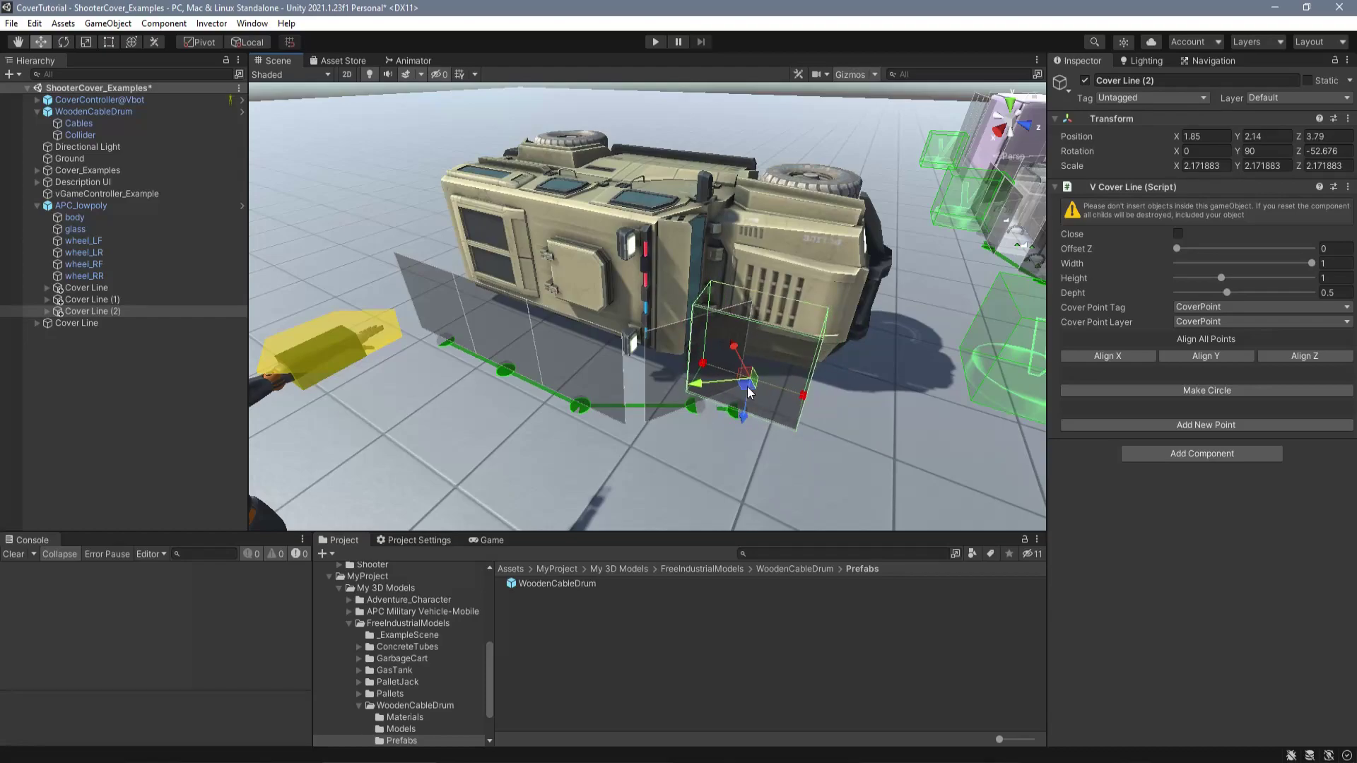
{"action": "key", "text": "f"}
{"action": "left_click_drag", "start_coordinate": [664, 383], "coordinate": [655, 382]}
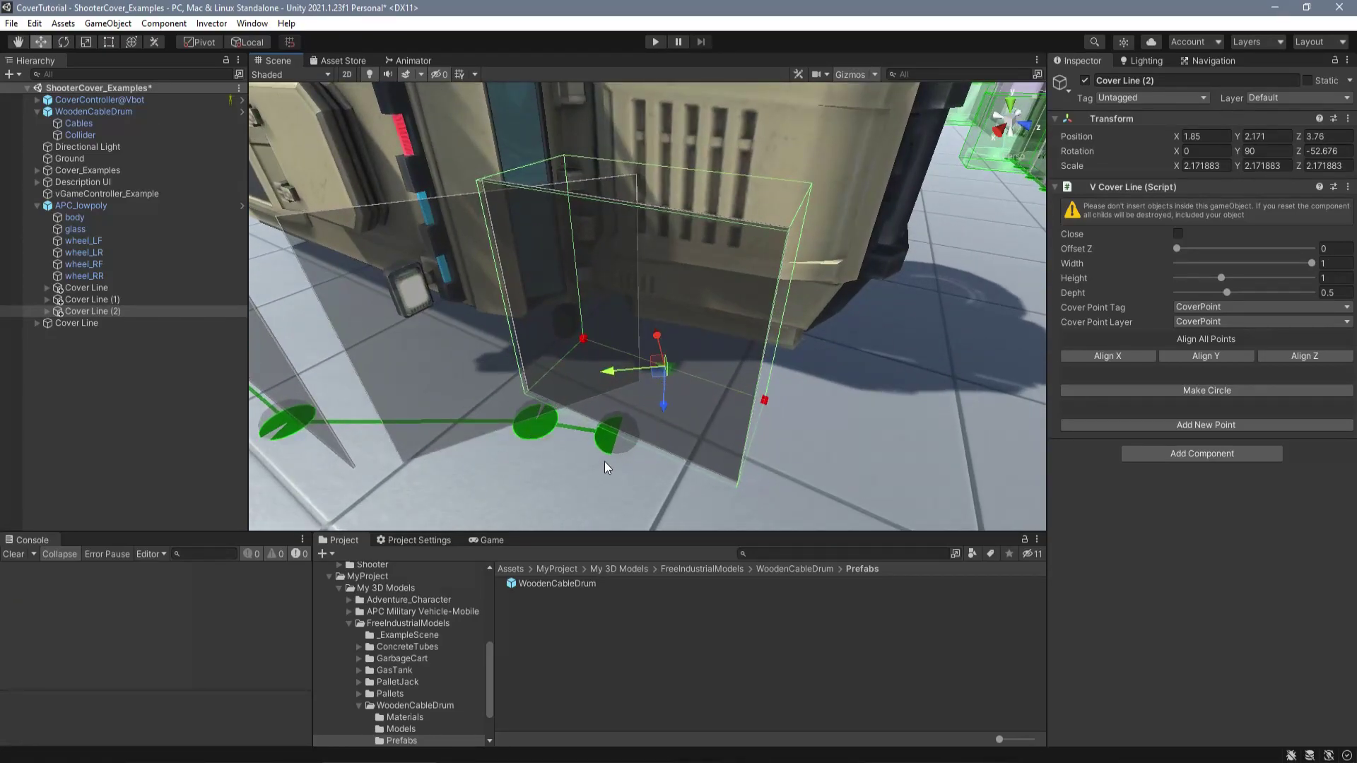
{"action": "left_click", "coordinate": [609, 434]}
{"action": "left_click_drag", "start_coordinate": [620, 435], "coordinate": [693, 455]}
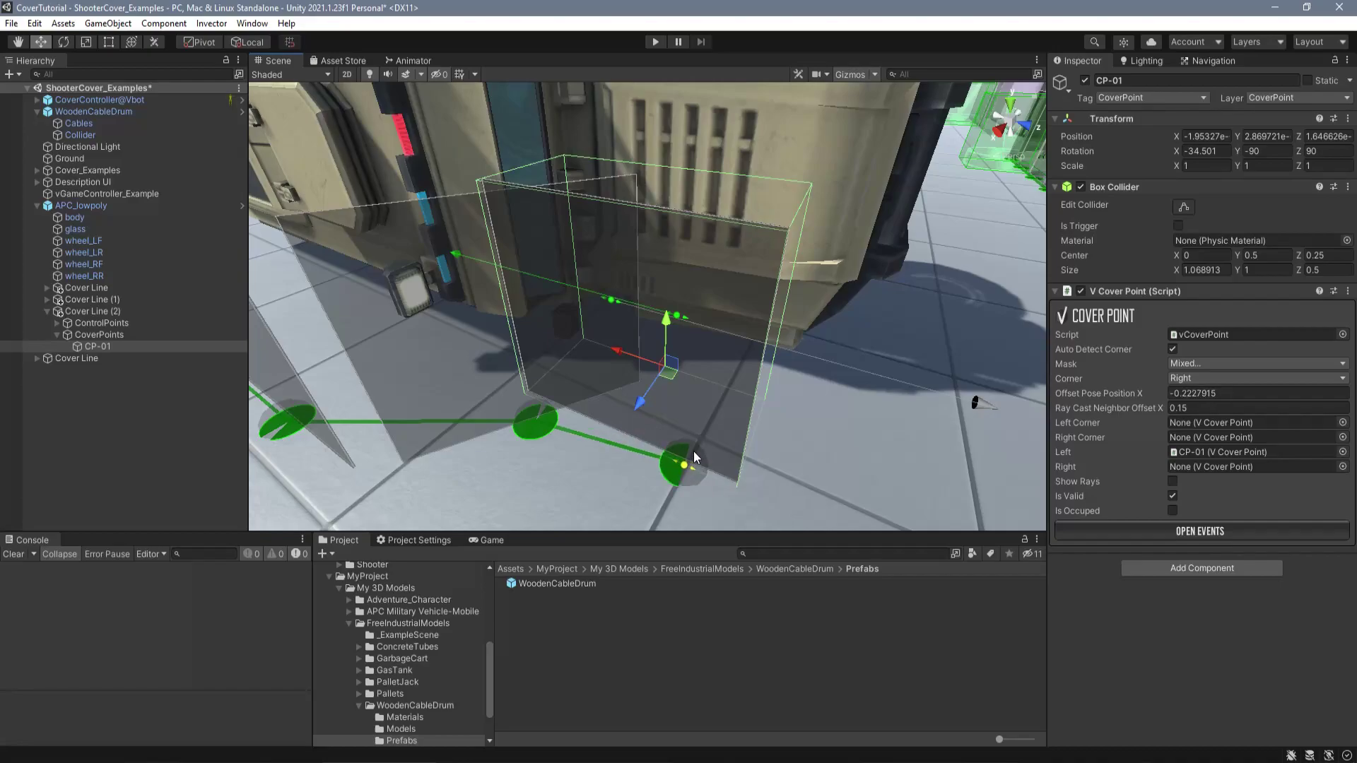
Enter Play mode and move the character in cover along the overturned APC's roof and hood to test the joined cover lines.
{"action": "key", "text": "ctrl+p"}
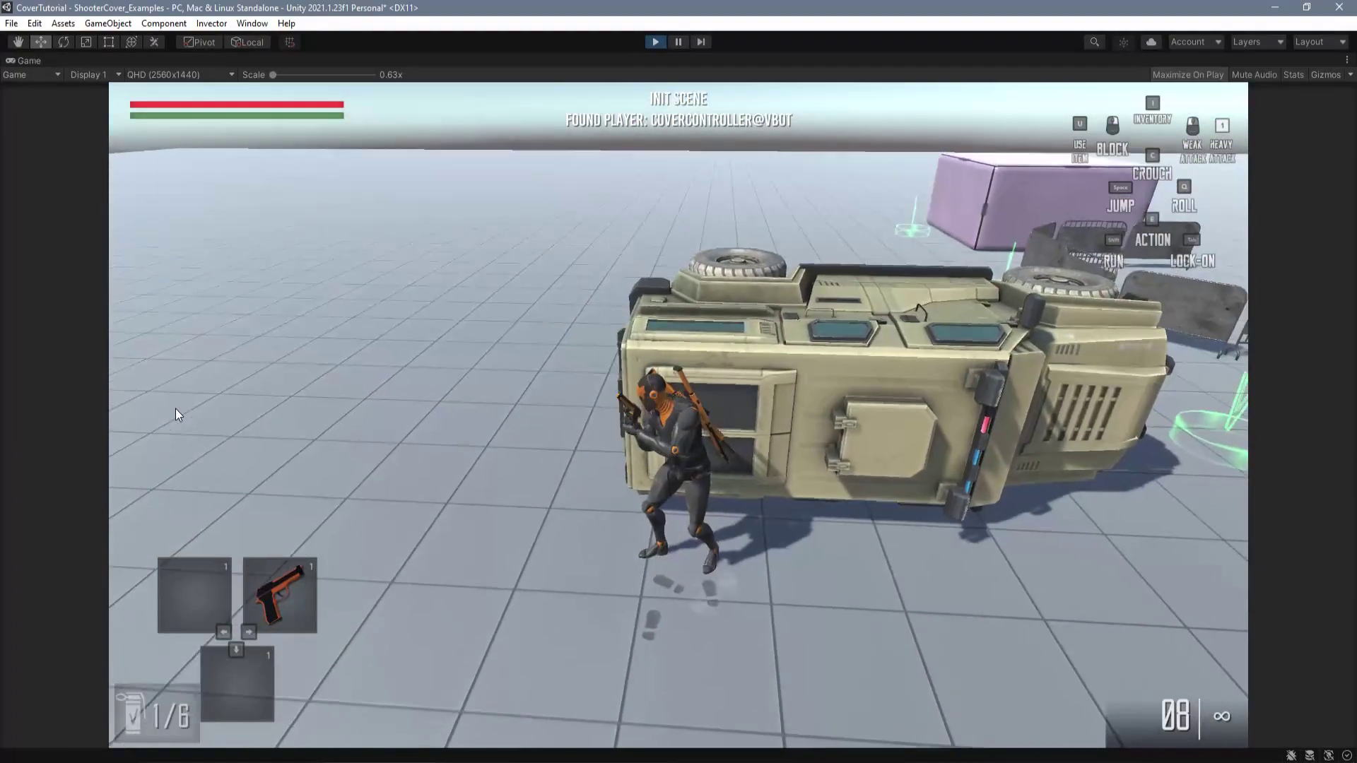
{"action": "key", "text": "d"}
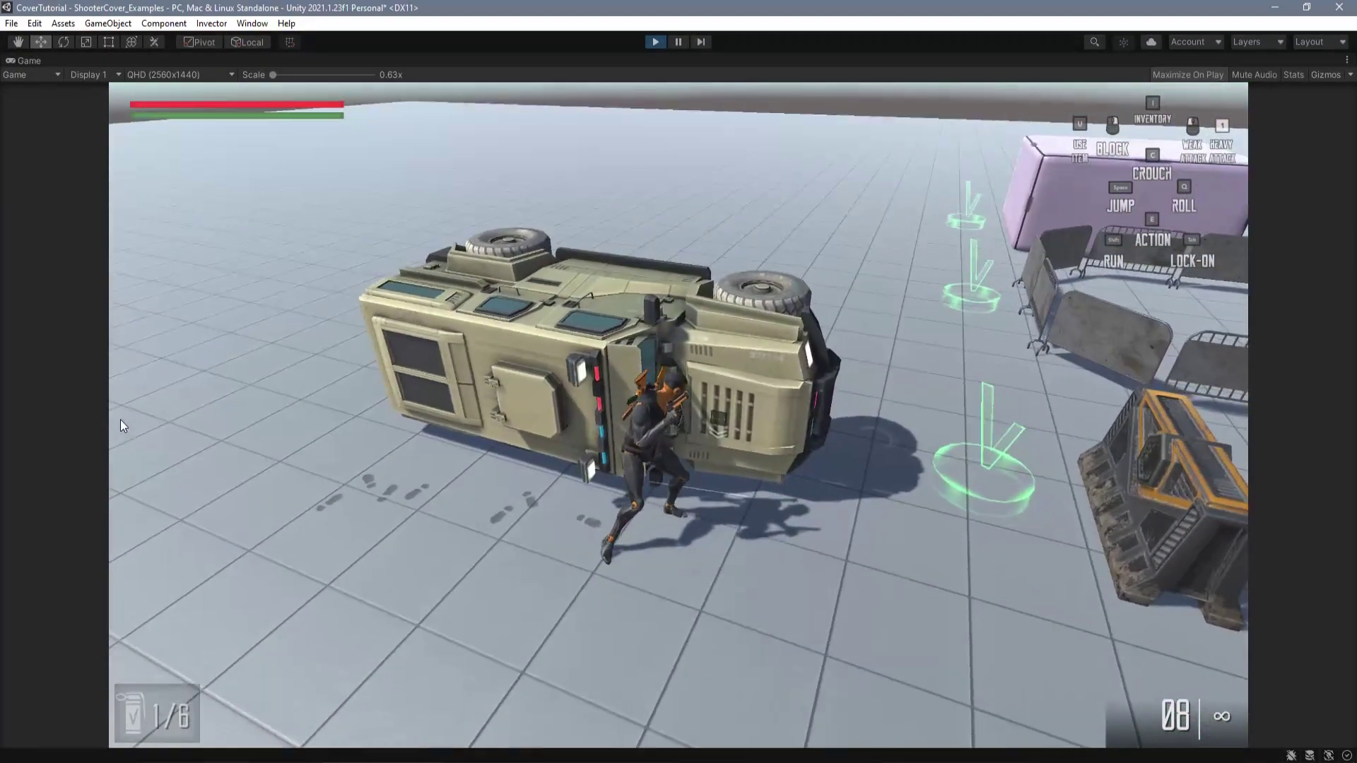
{"action": "key", "text": "d"}
{"action": "right_click", "coordinate": [220, 359]}
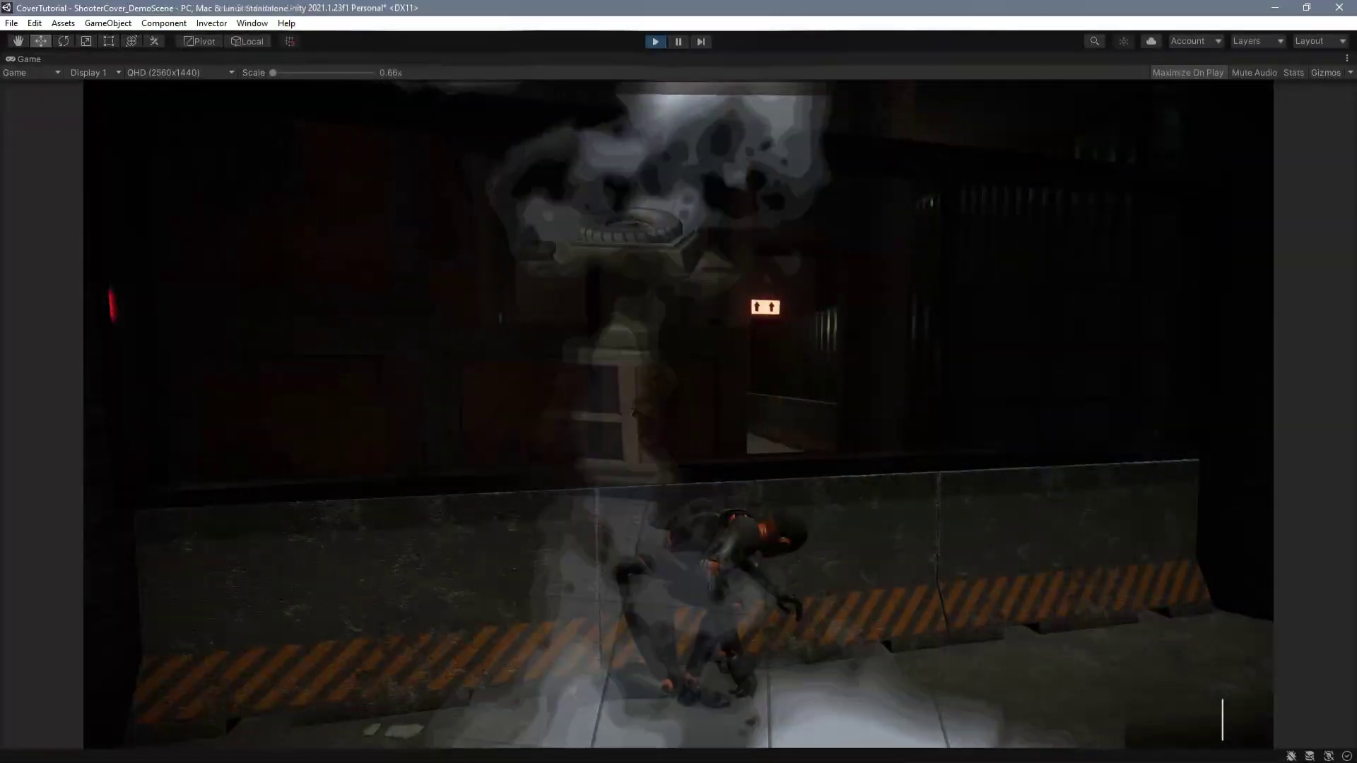
Play ShooterCover_DemoScene and move the character in cover along the barrier, around the pillar and past the crates.
{"action": "key", "text": "d"}
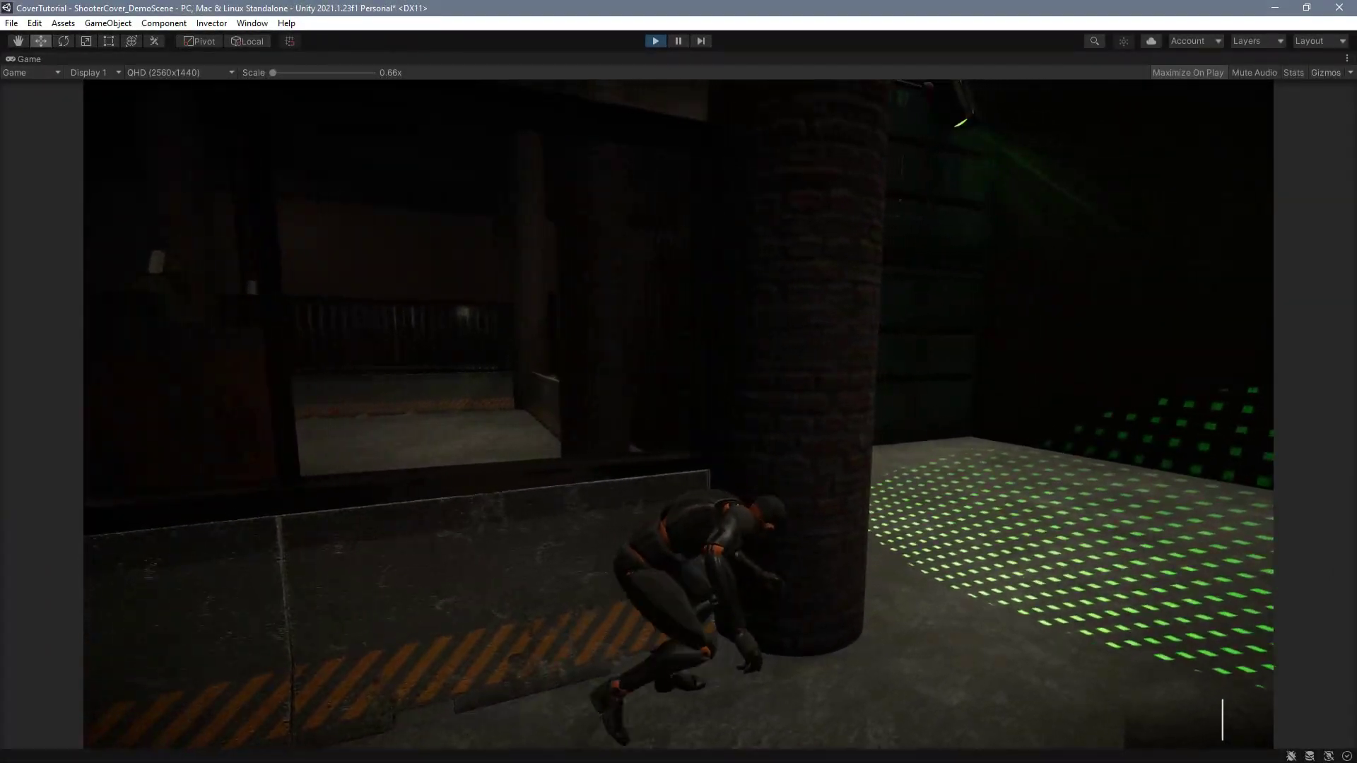
{"action": "key", "text": "d"}
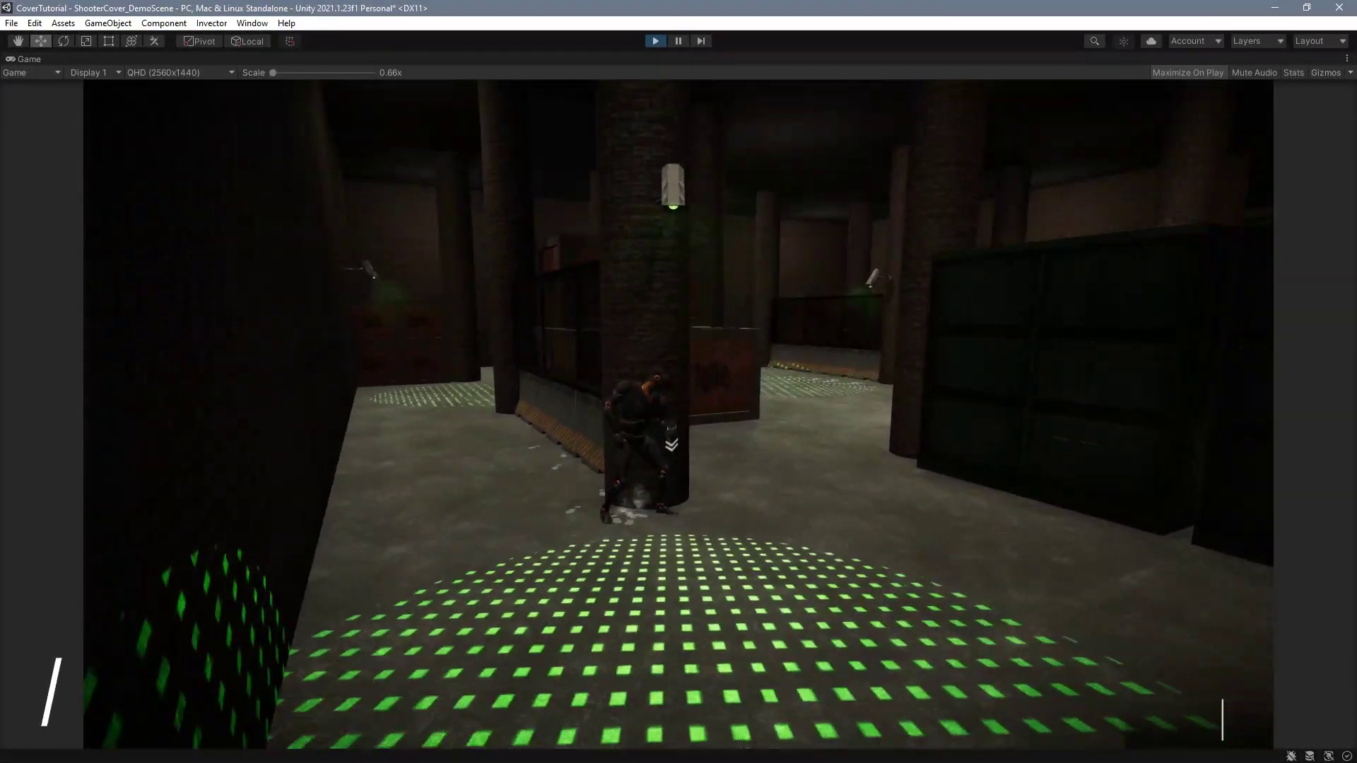
{"action": "key", "text": "d"}
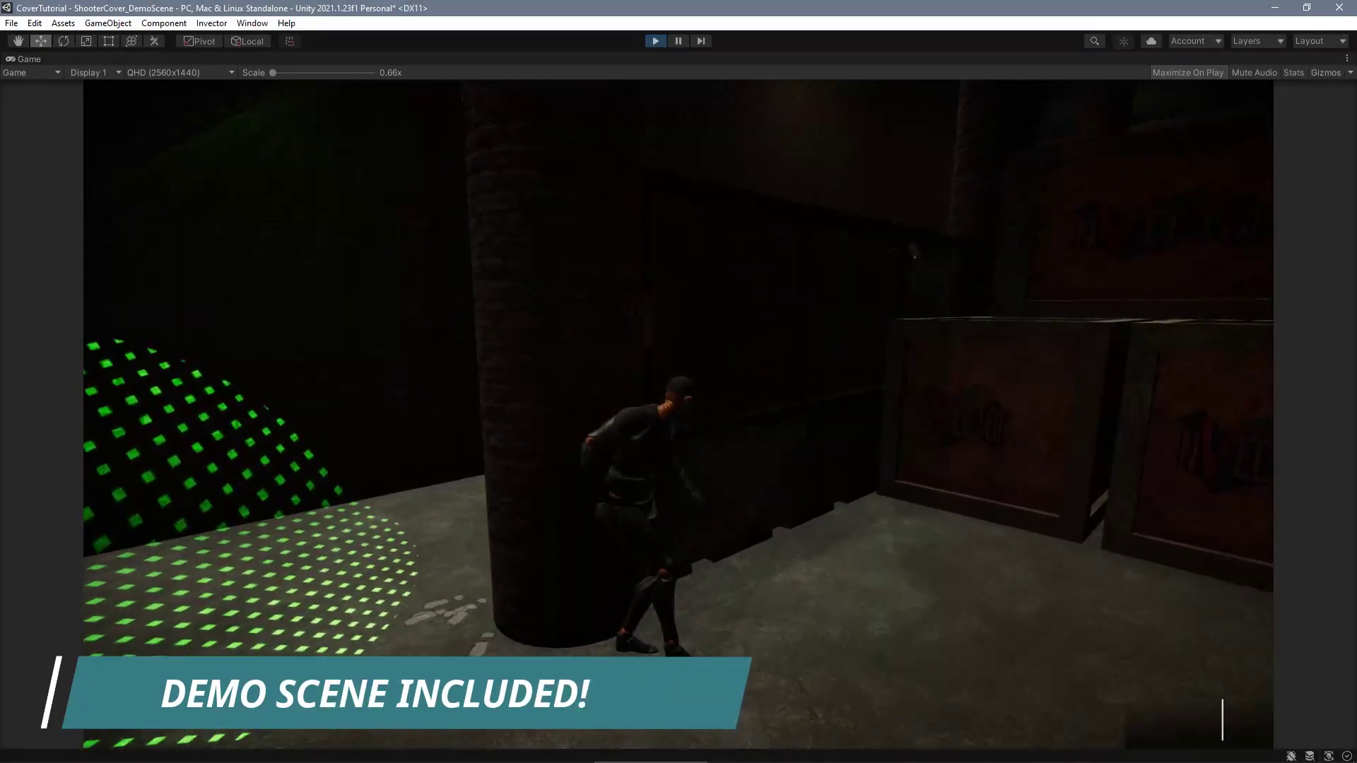
{"action": "key", "text": "d"}
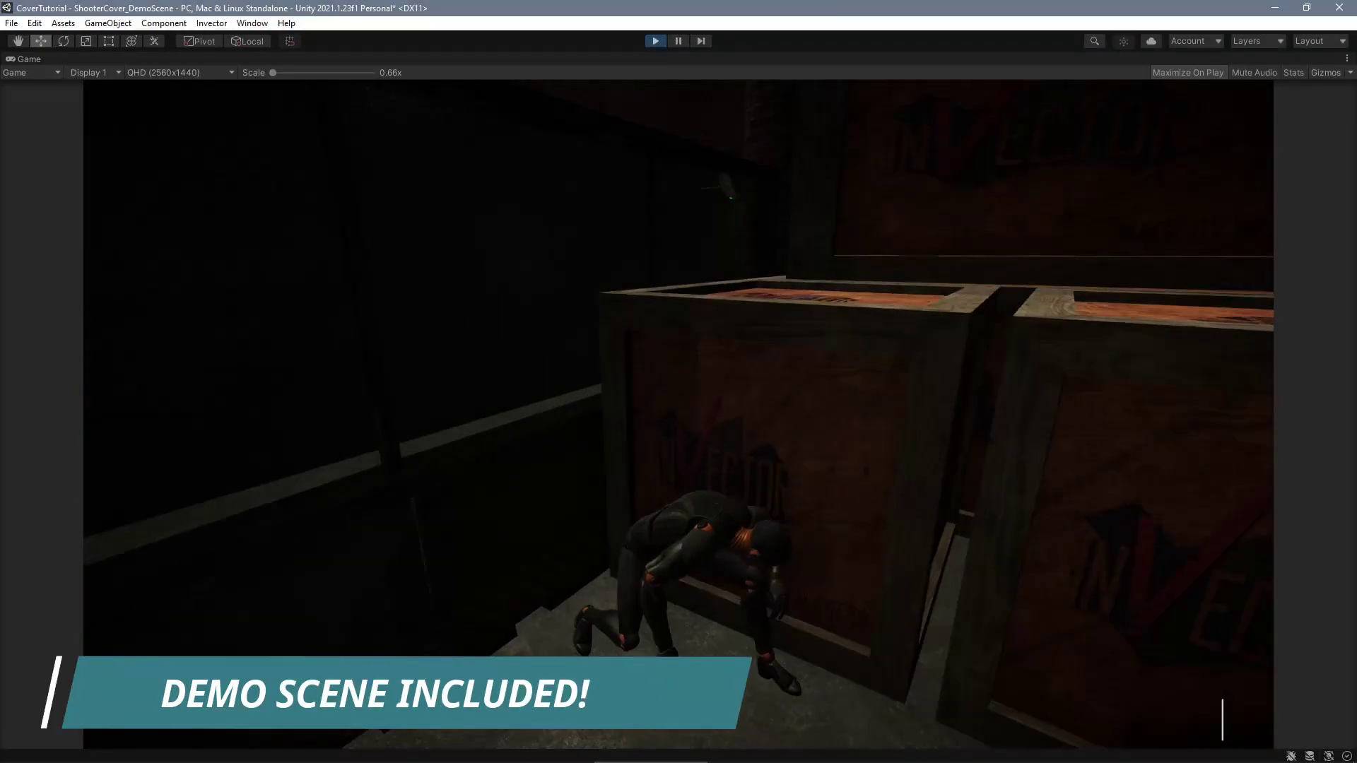
{"action": "key", "text": "d"}
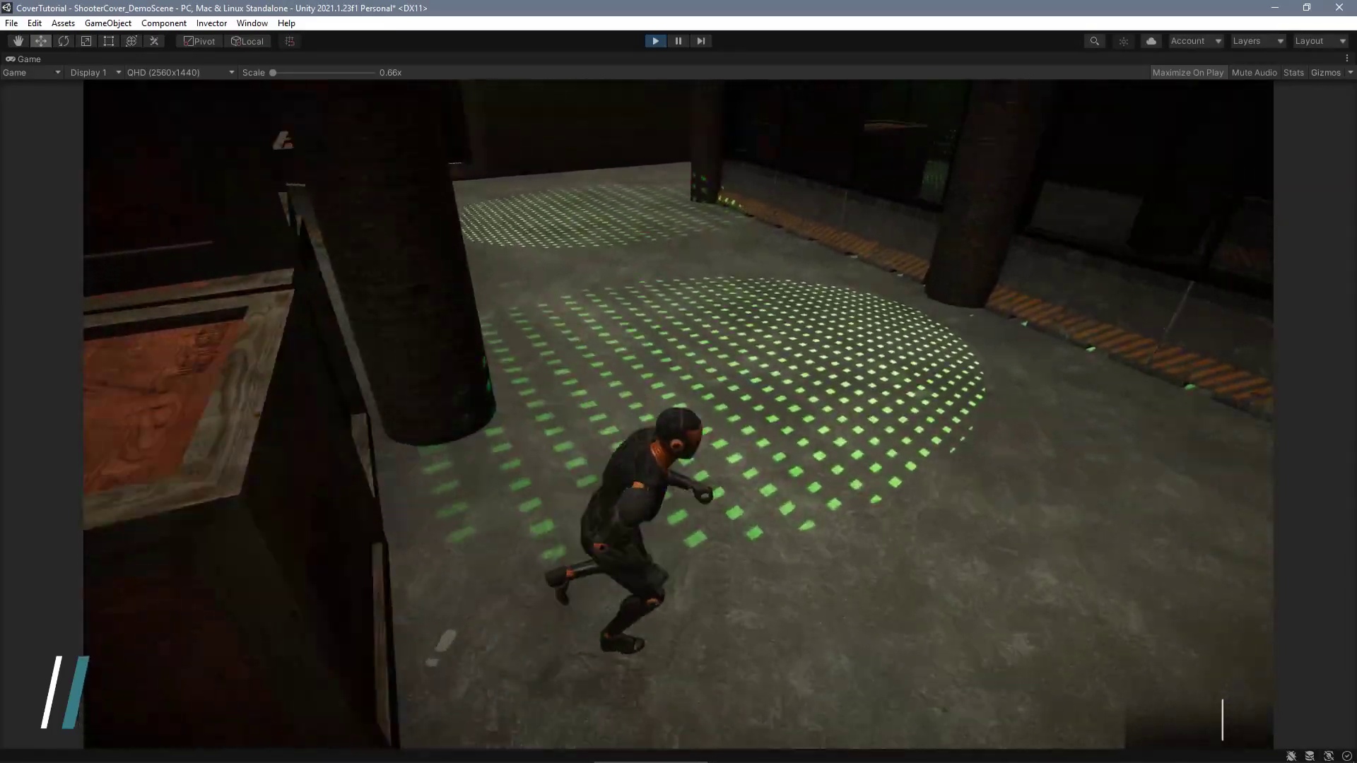
Run across the demo scene to another pillar, take cover there and move along it.
{"action": "key", "text": "w"}
{"action": "key", "text": "space"}
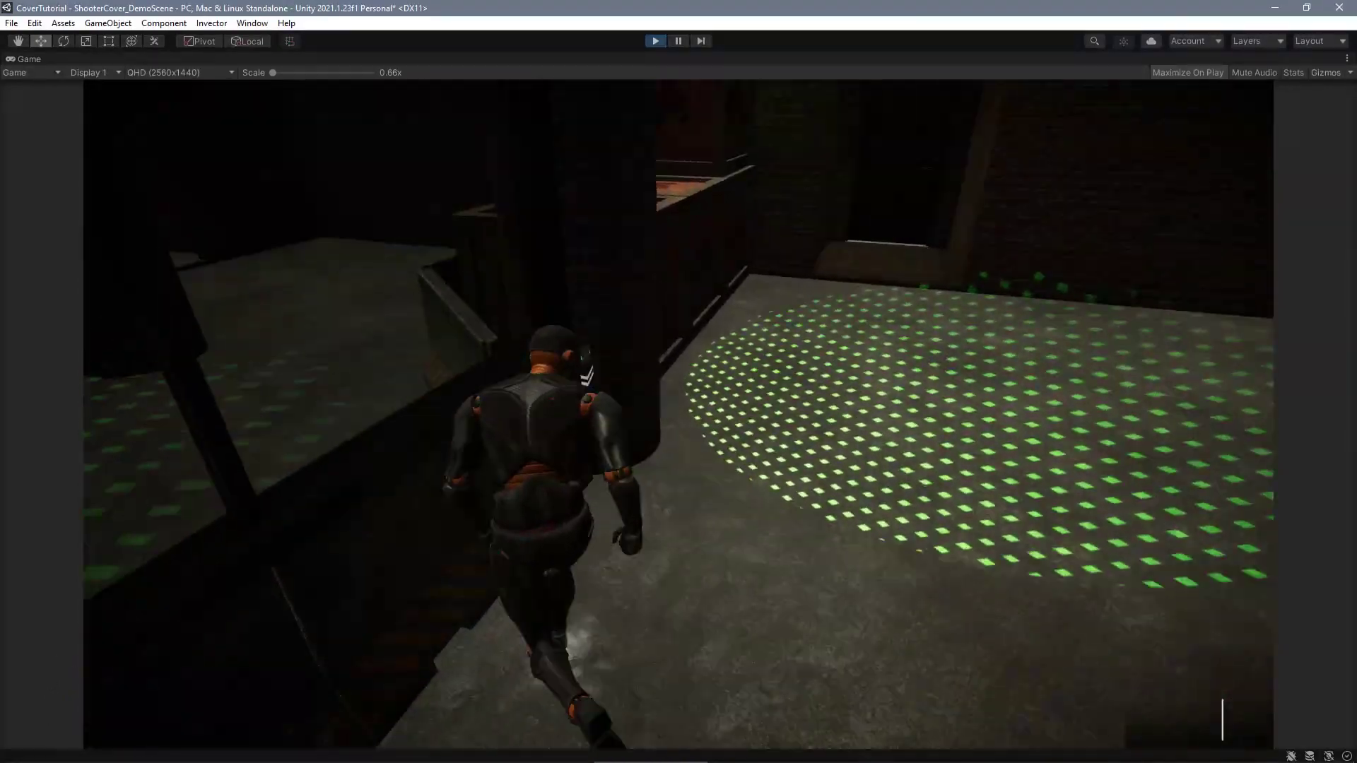
{"action": "key", "text": "space"}
{"action": "key", "text": "d"}
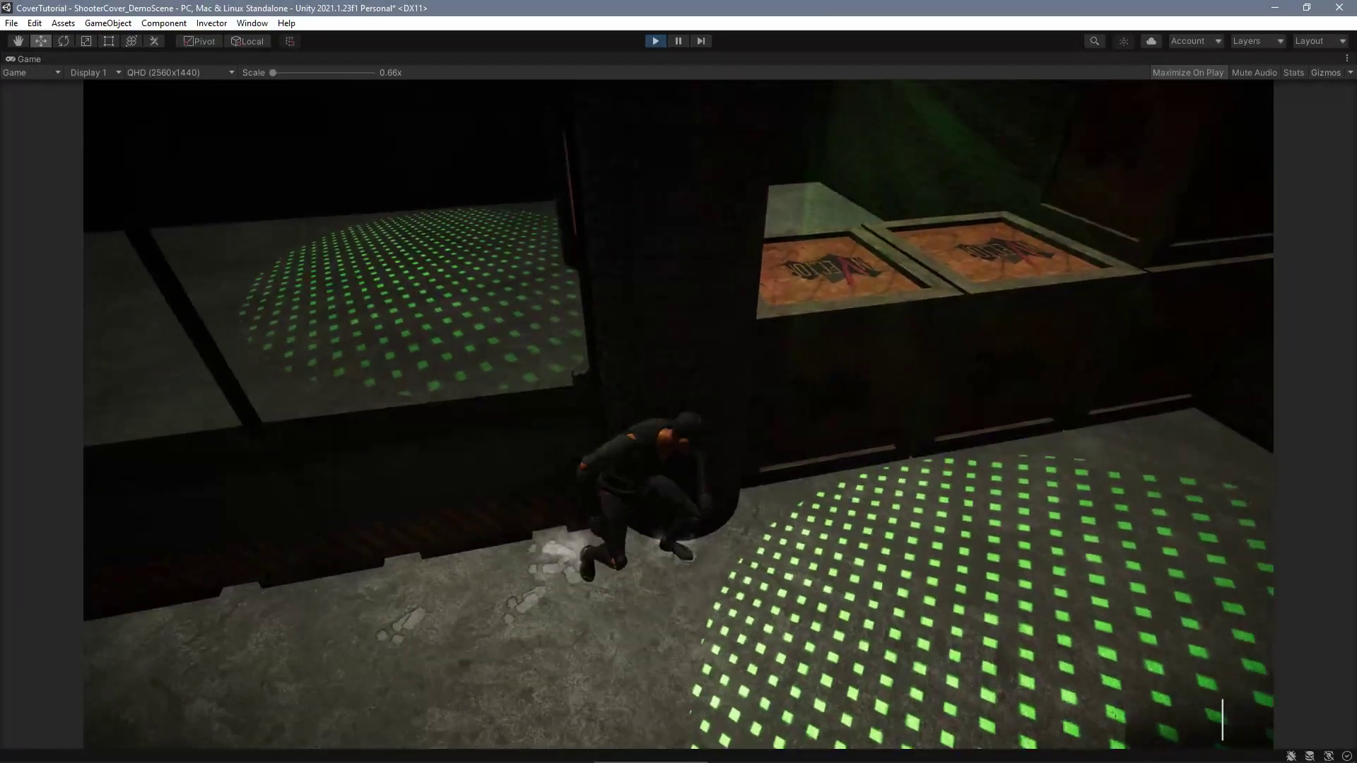
{"action": "key", "text": "d"}
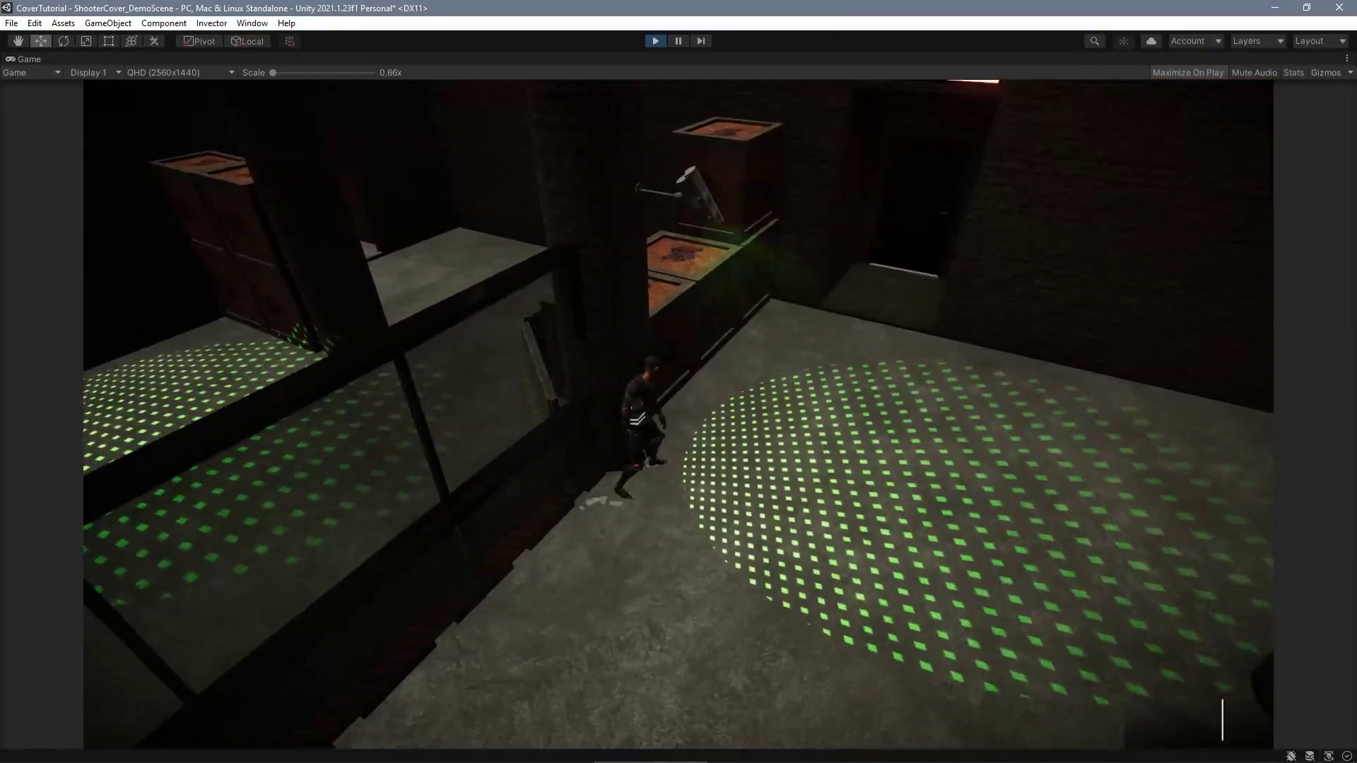